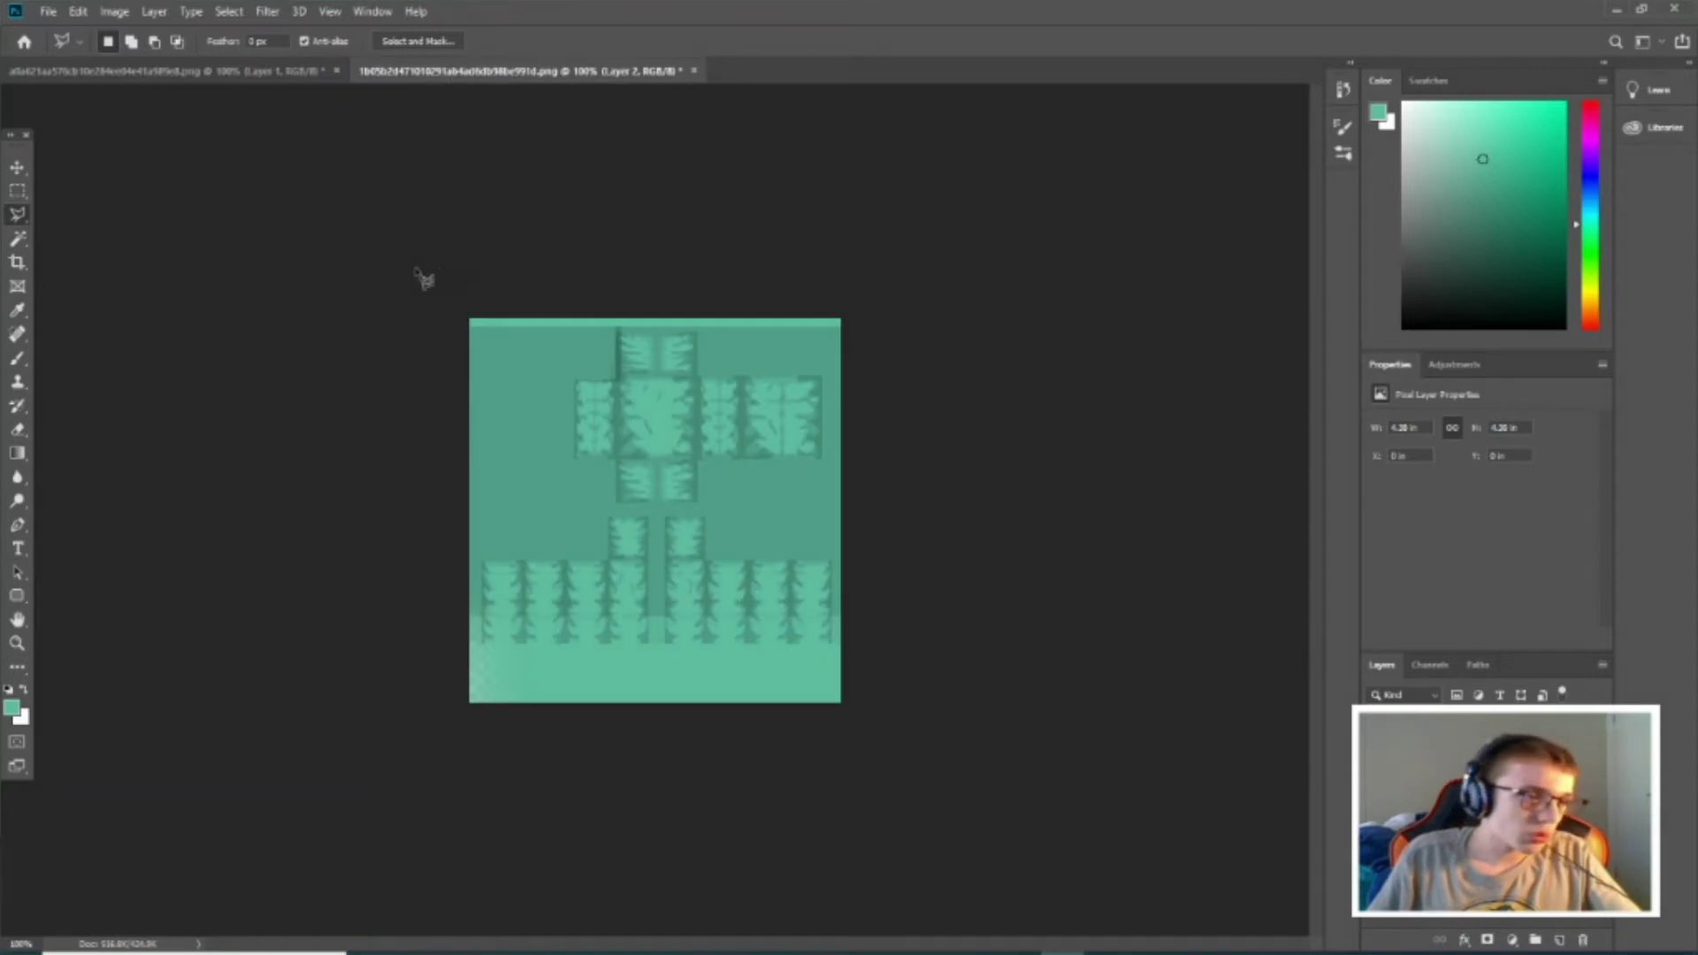
# Draw a polygonal lasso selection around the entire green shading image.
pyautogui.click(417, 314)
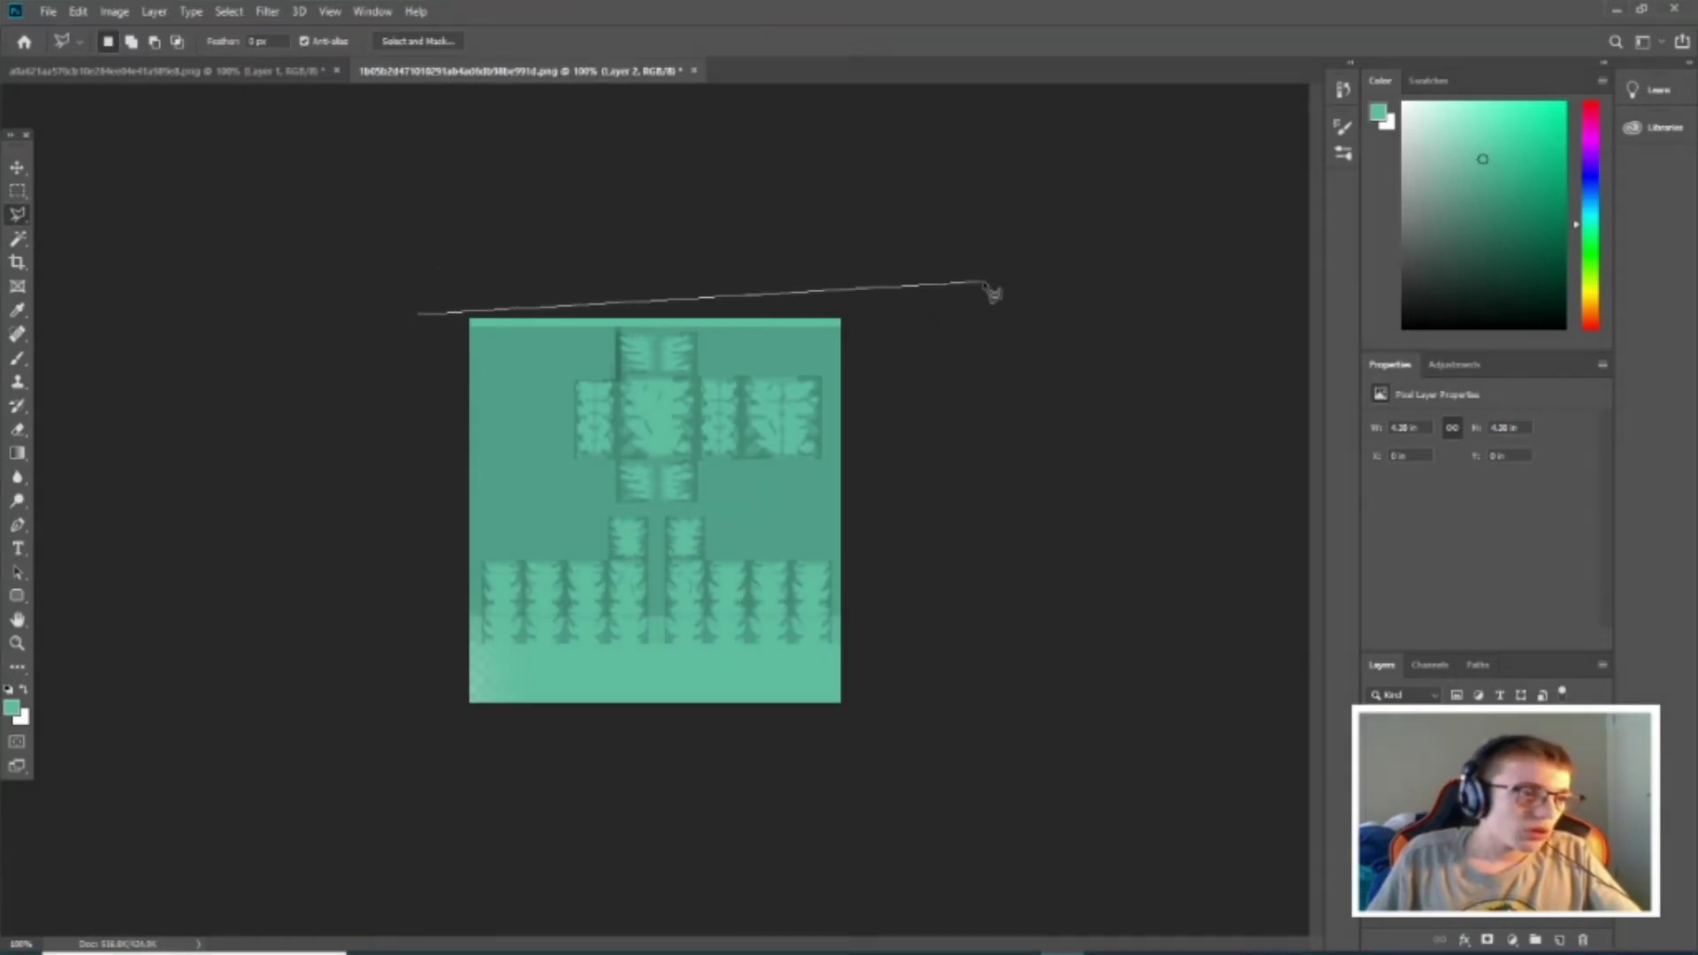
pyautogui.click(1045, 314)
pyautogui.click(1000, 799)
pyautogui.click(253, 796)
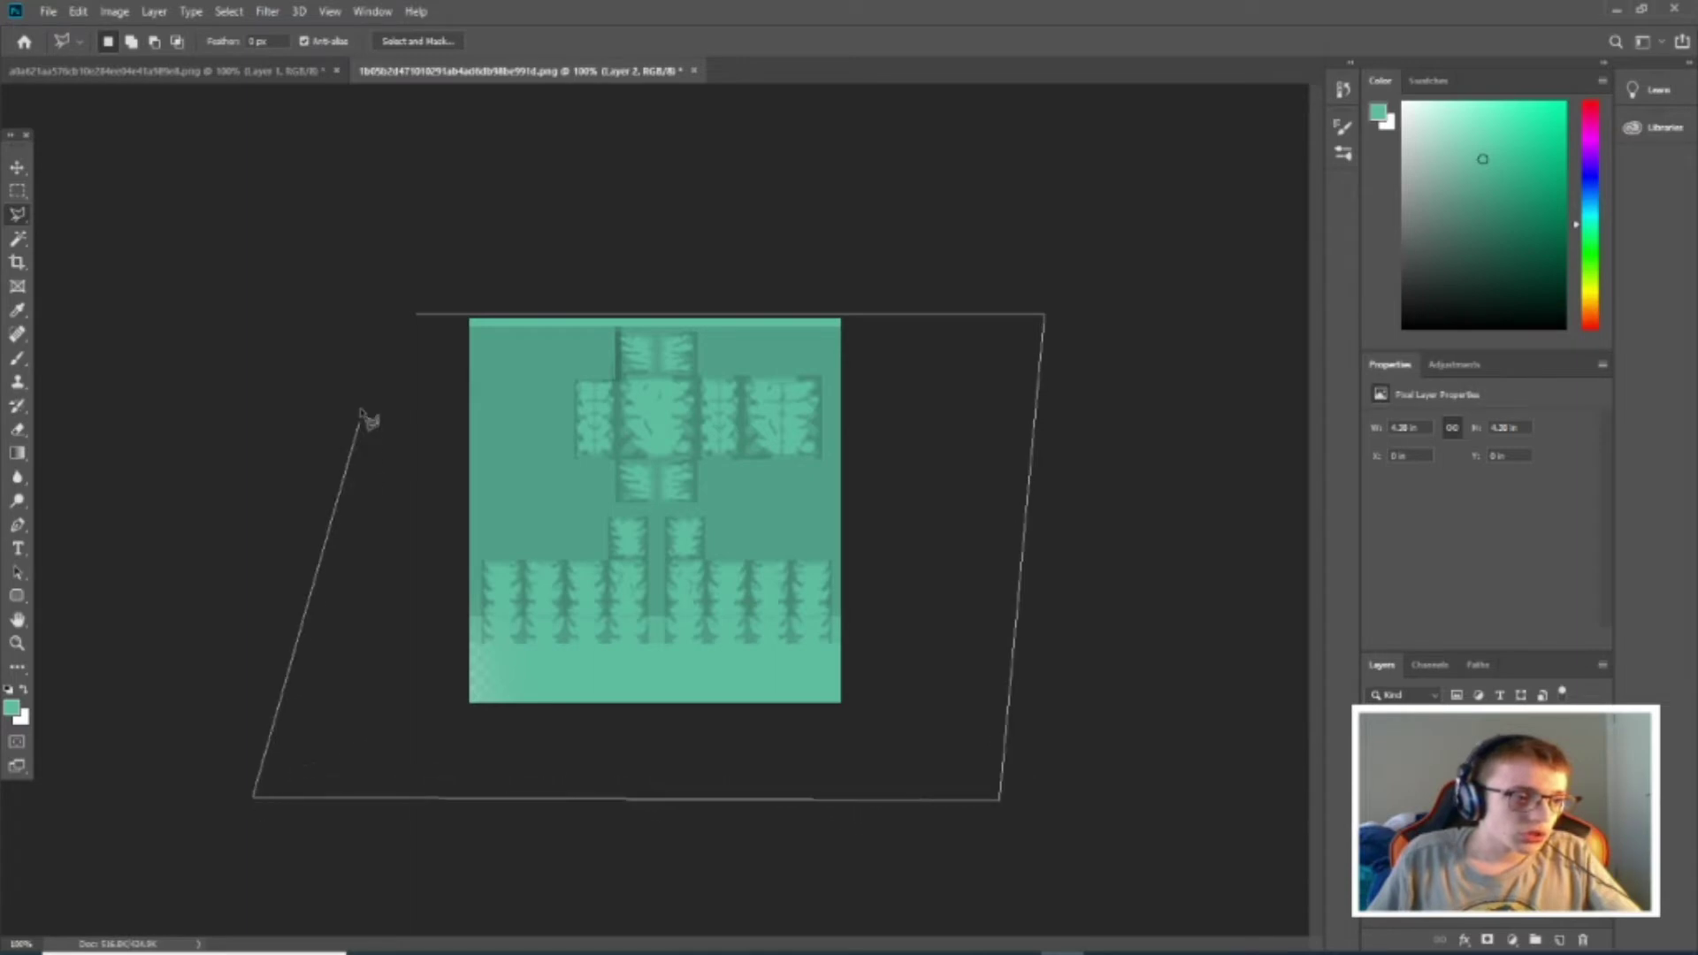
pyautogui.click(420, 318)
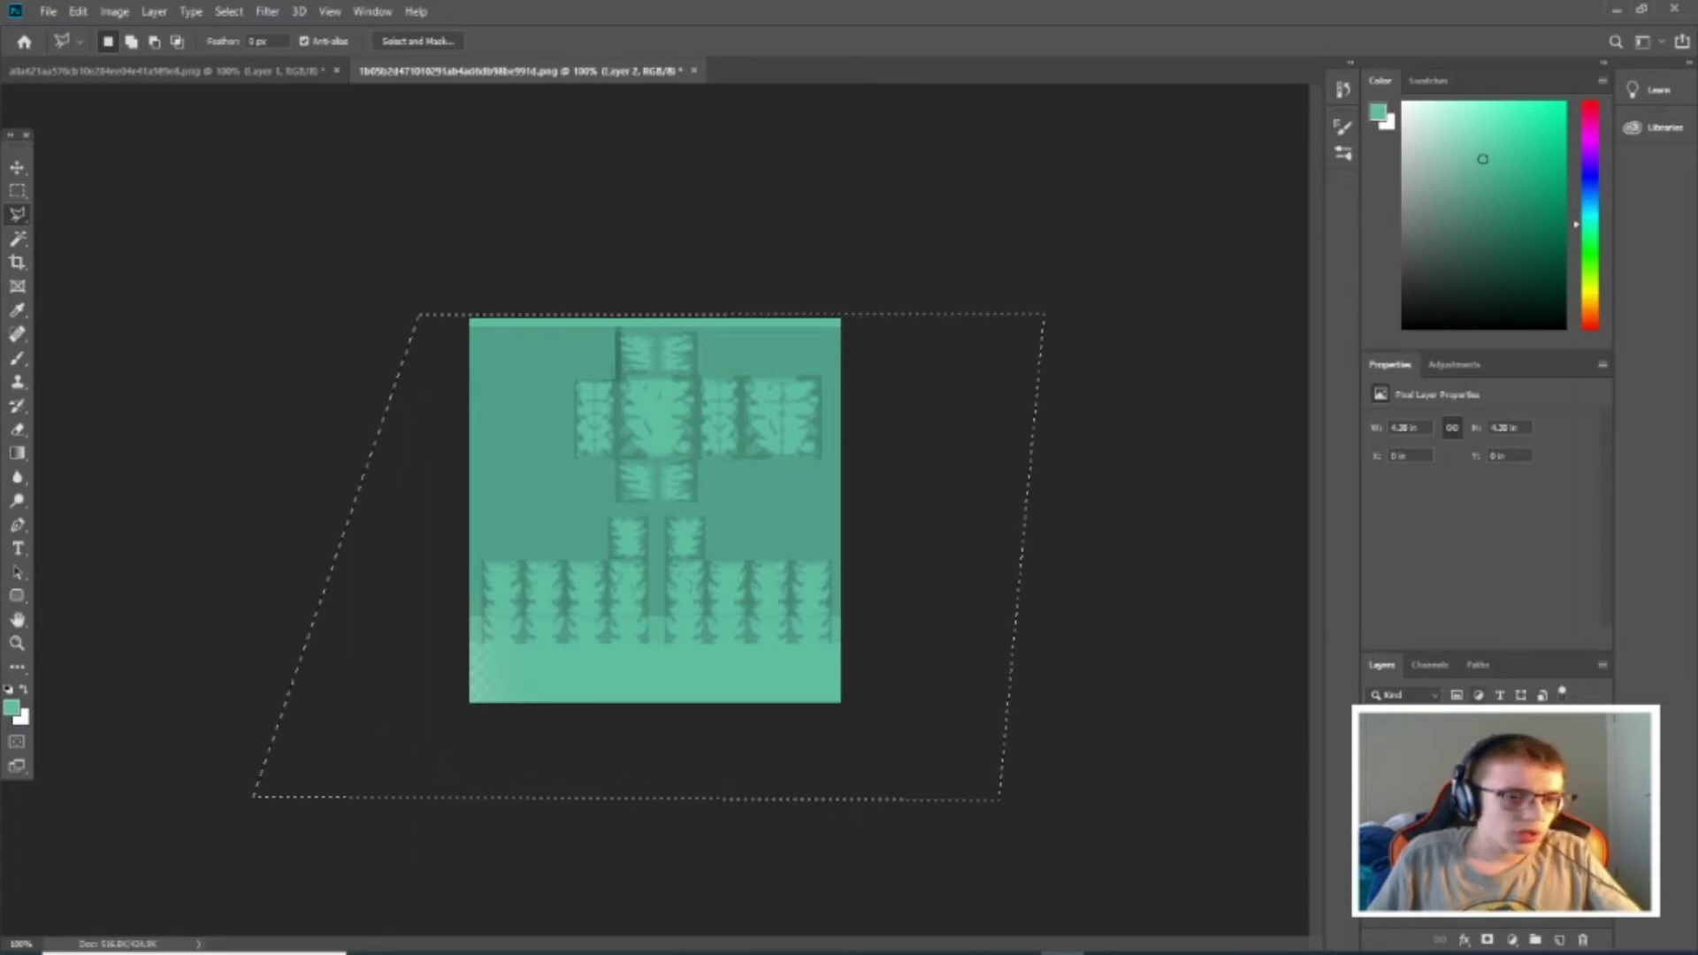
# Copy the selected green shading merged, paste it into the Roblox shirt template document, and place the layer beneath the template.
pyautogui.click(48, 12)
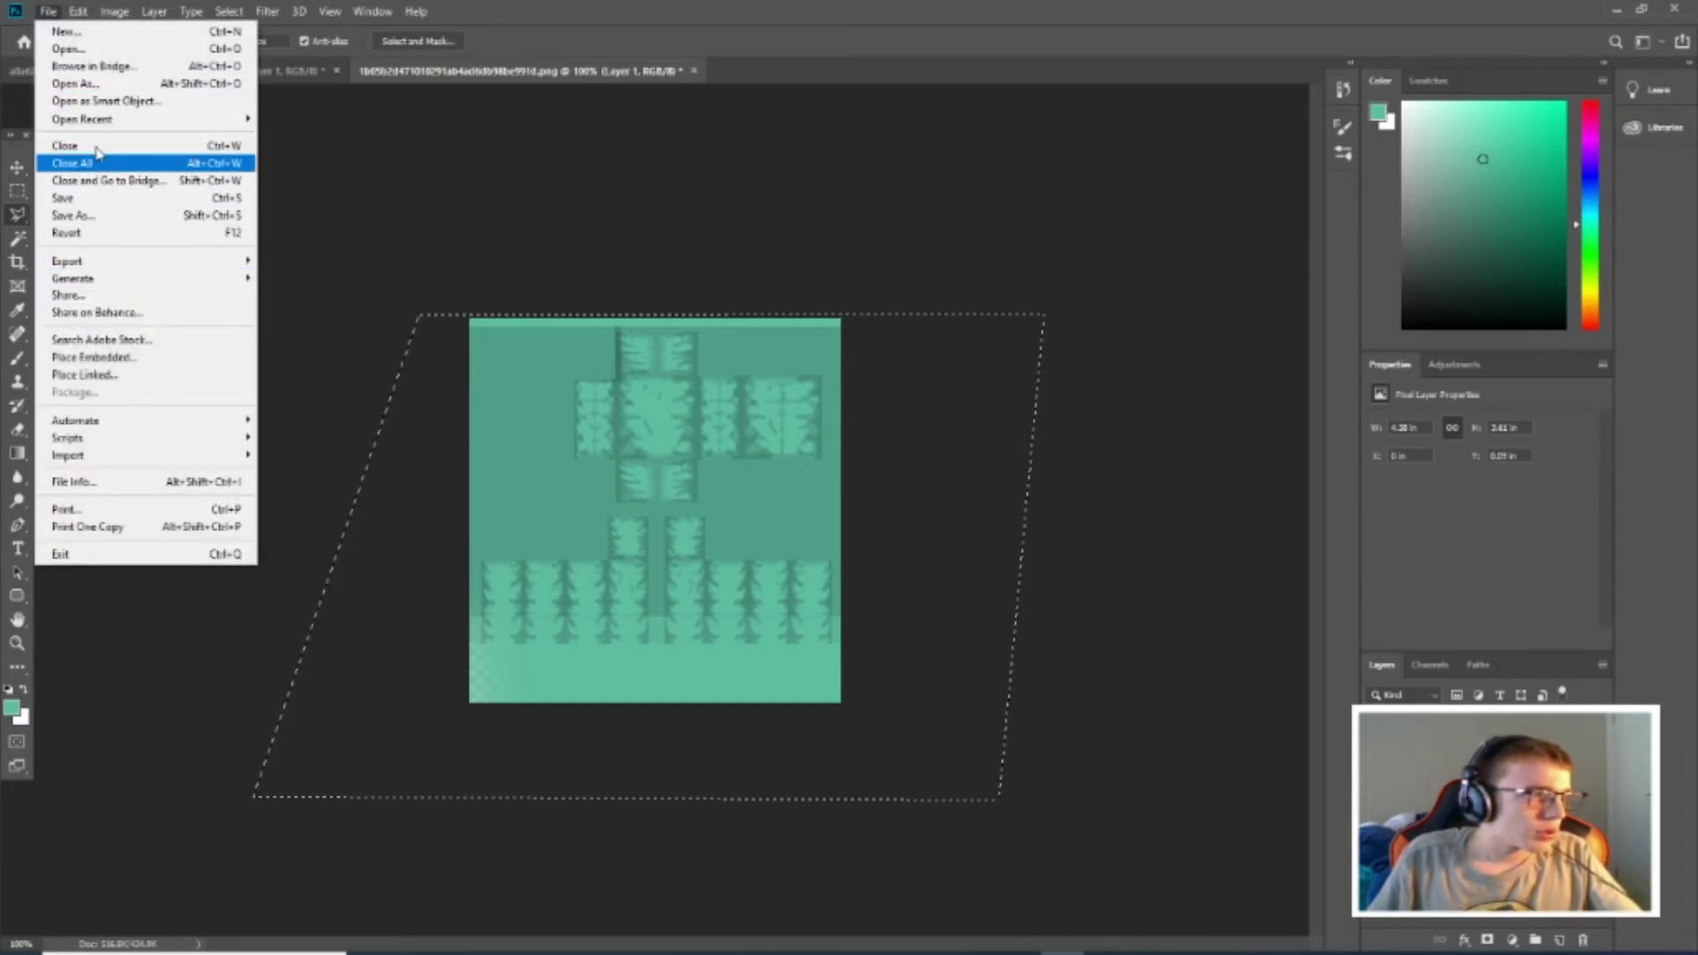
pyautogui.click(78, 12)
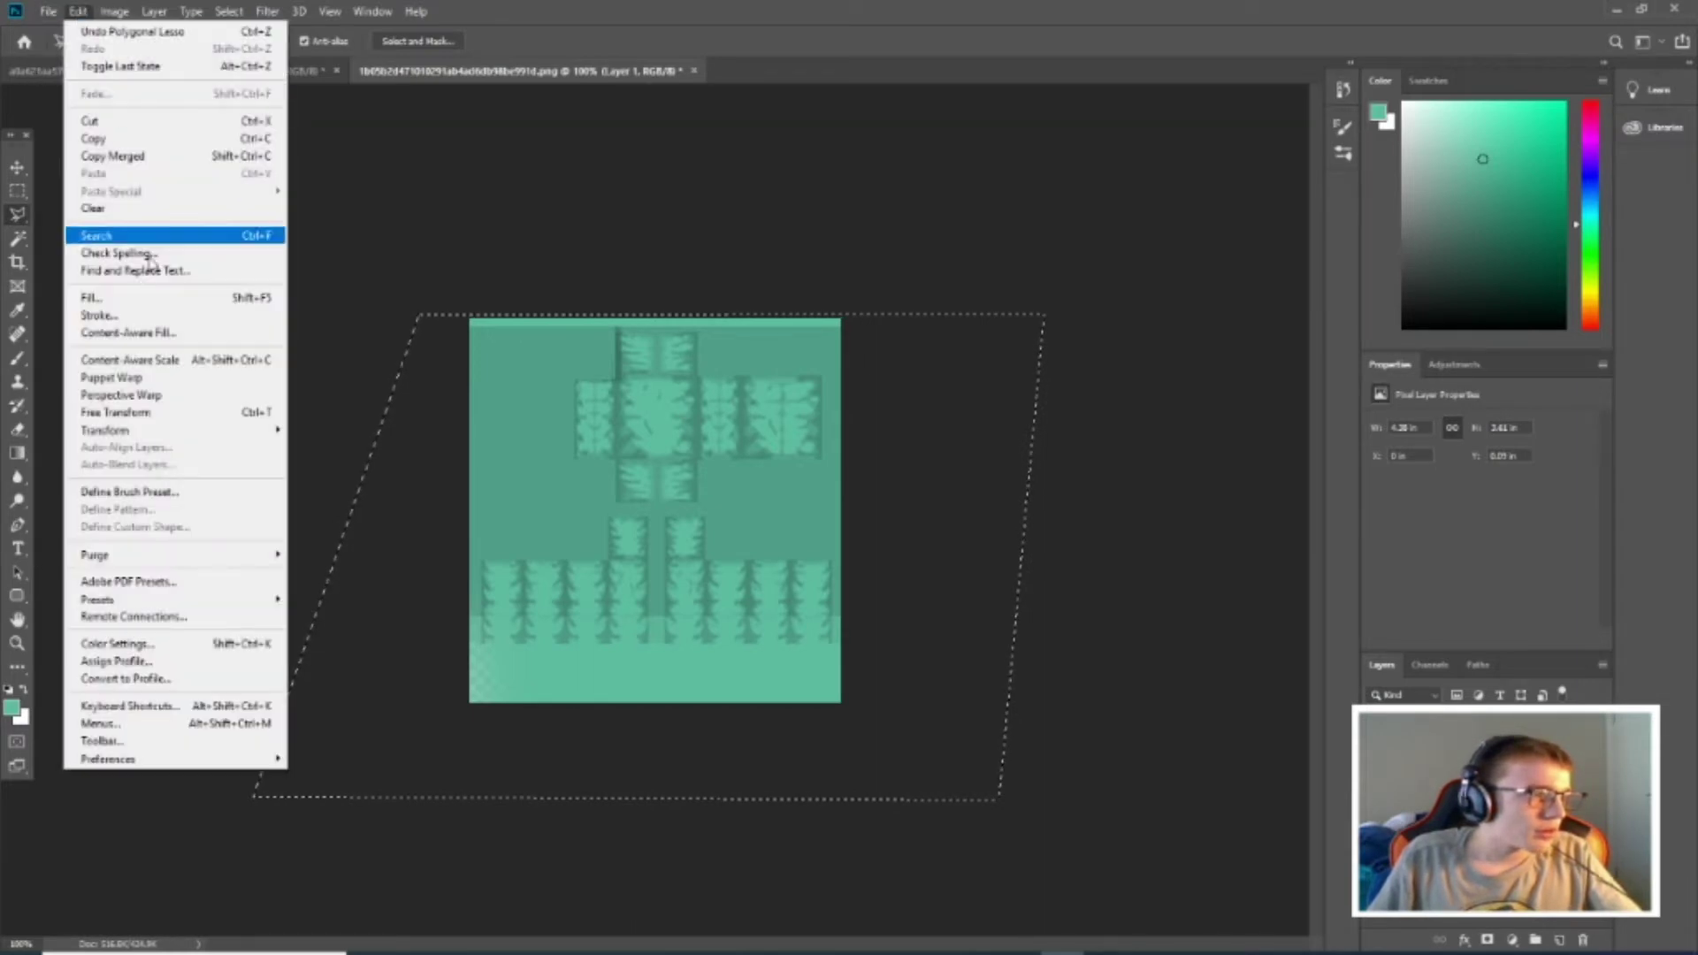
pyautogui.click(142, 156)
pyautogui.click(241, 78)
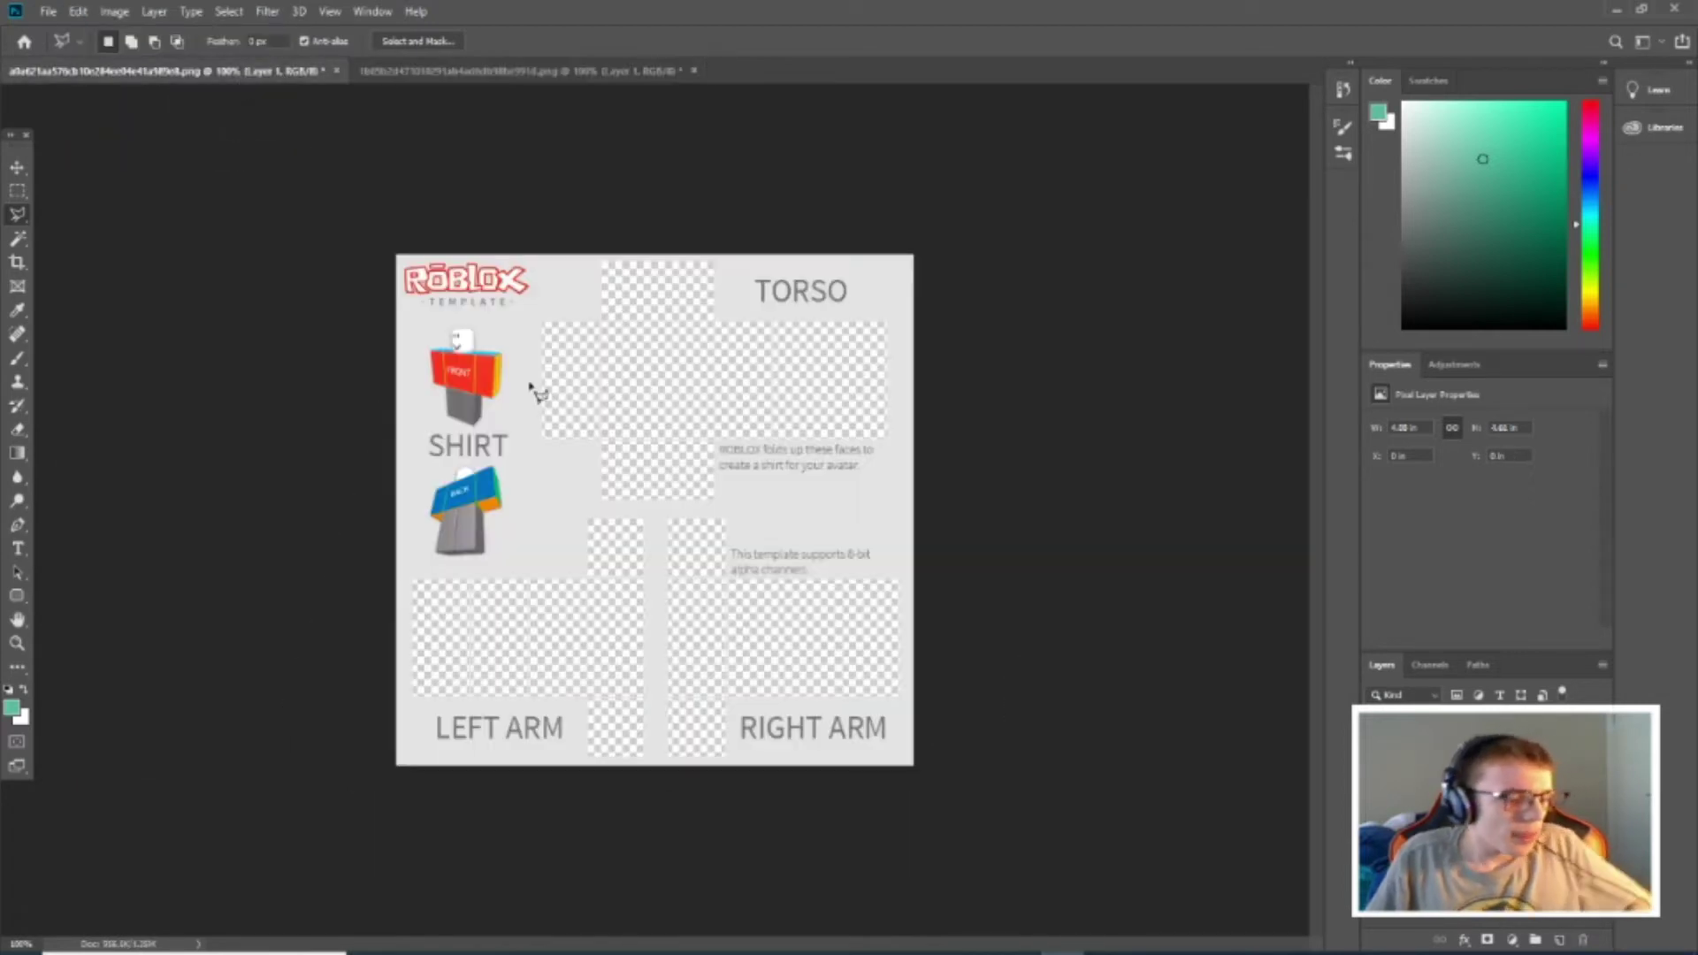
pyautogui.hotkey('ctrl', 'v')
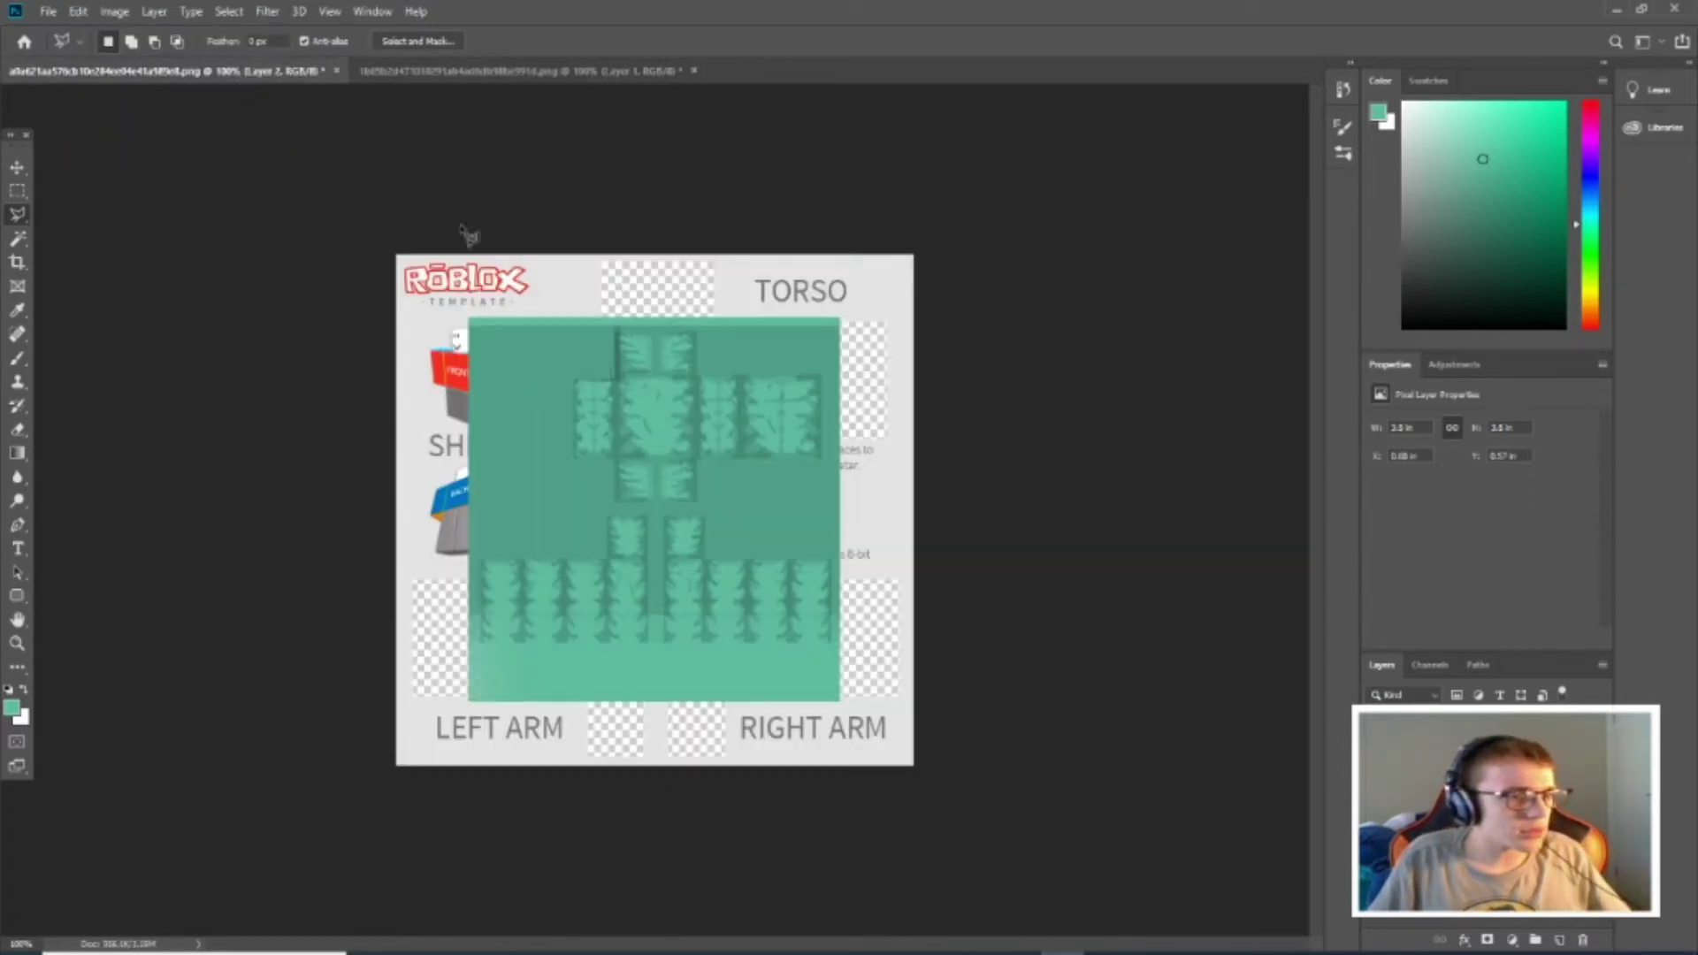
pyautogui.hotkey('ctrl', '[')
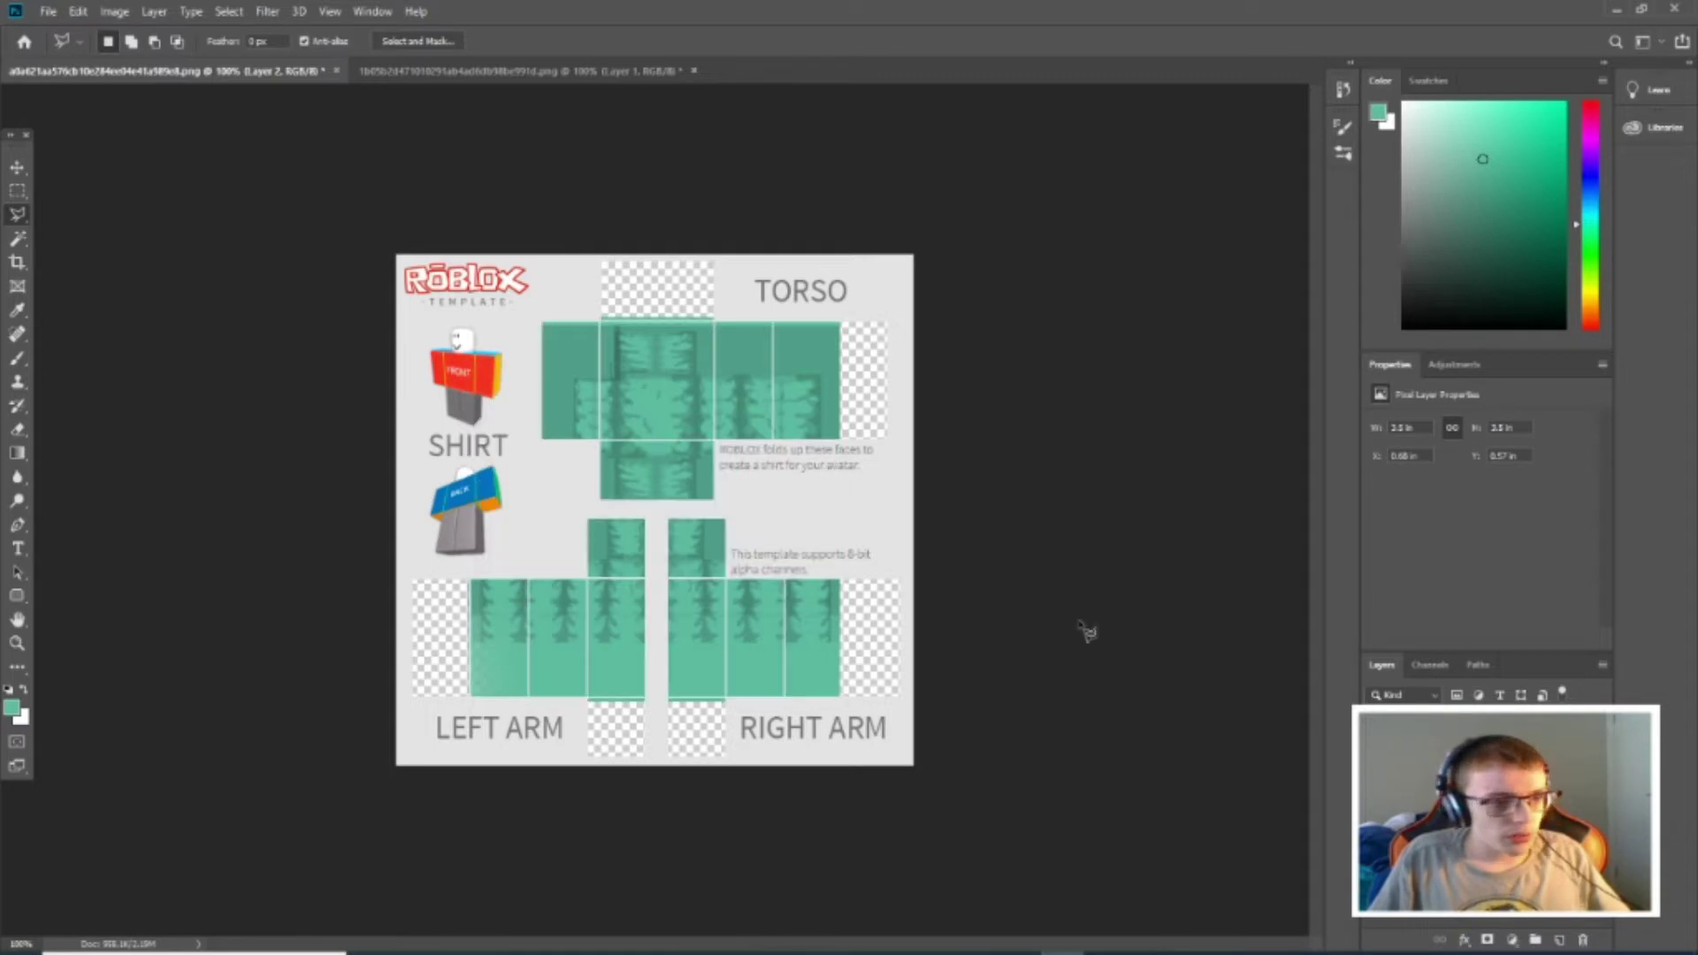
# Free-transform the pasted green shading to about 139% so its folds line up with the torso and arm cutouts.
pyautogui.click(78, 10)
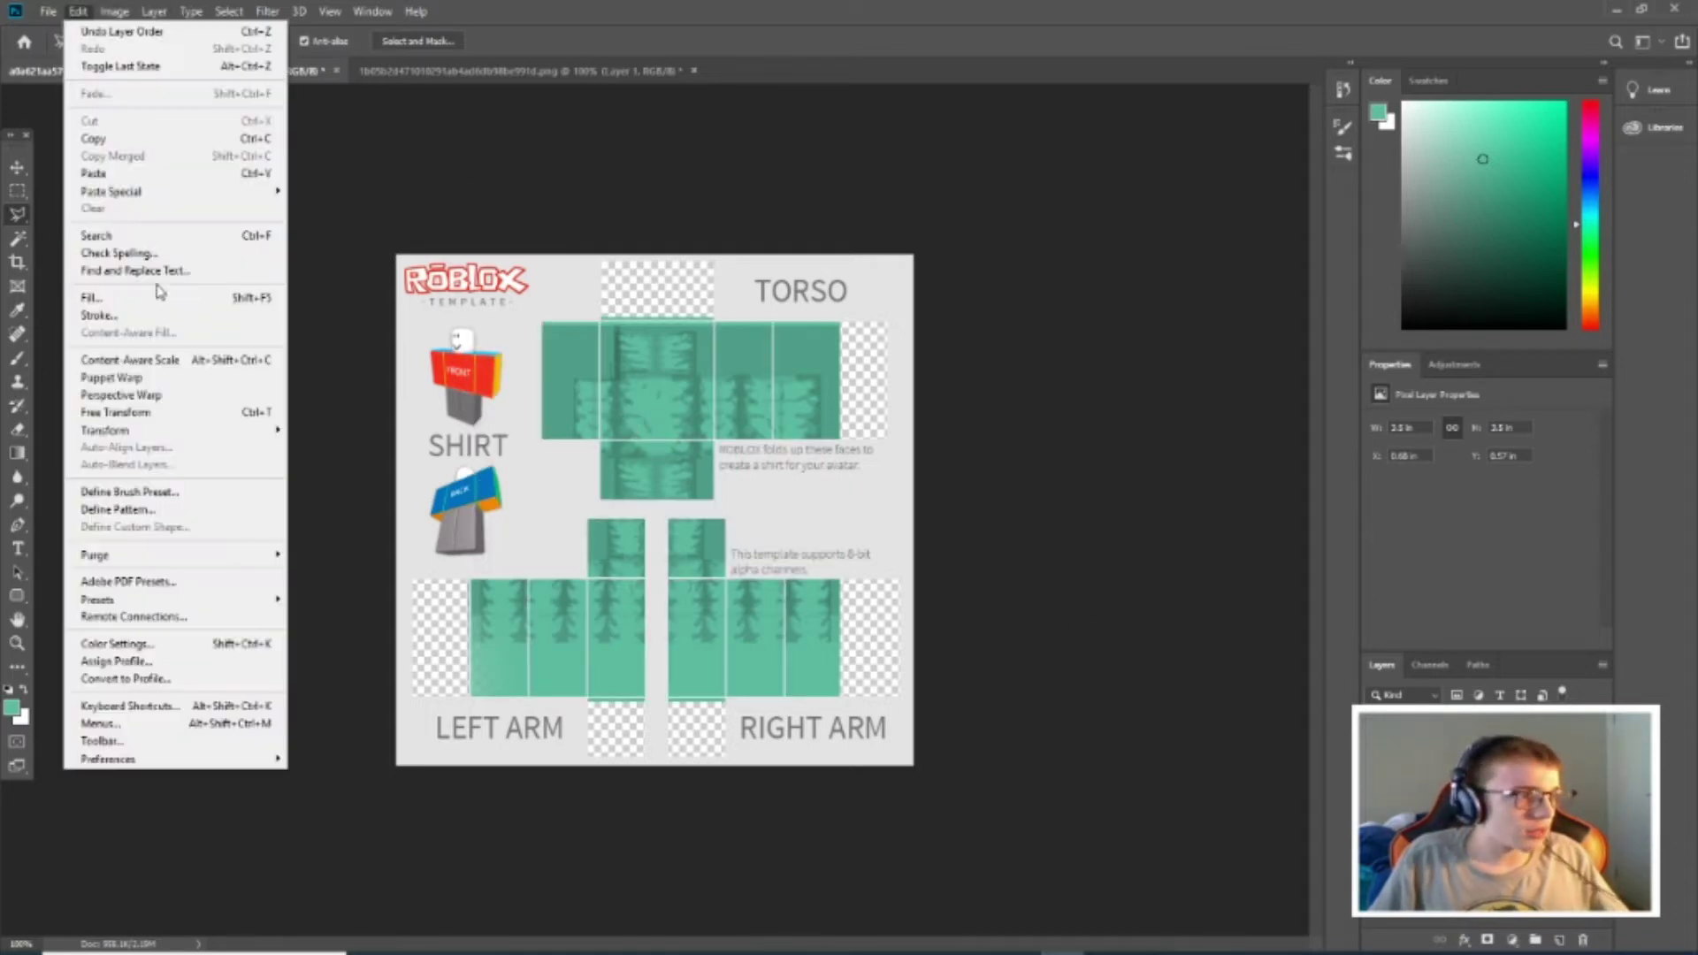
pyautogui.click(137, 412)
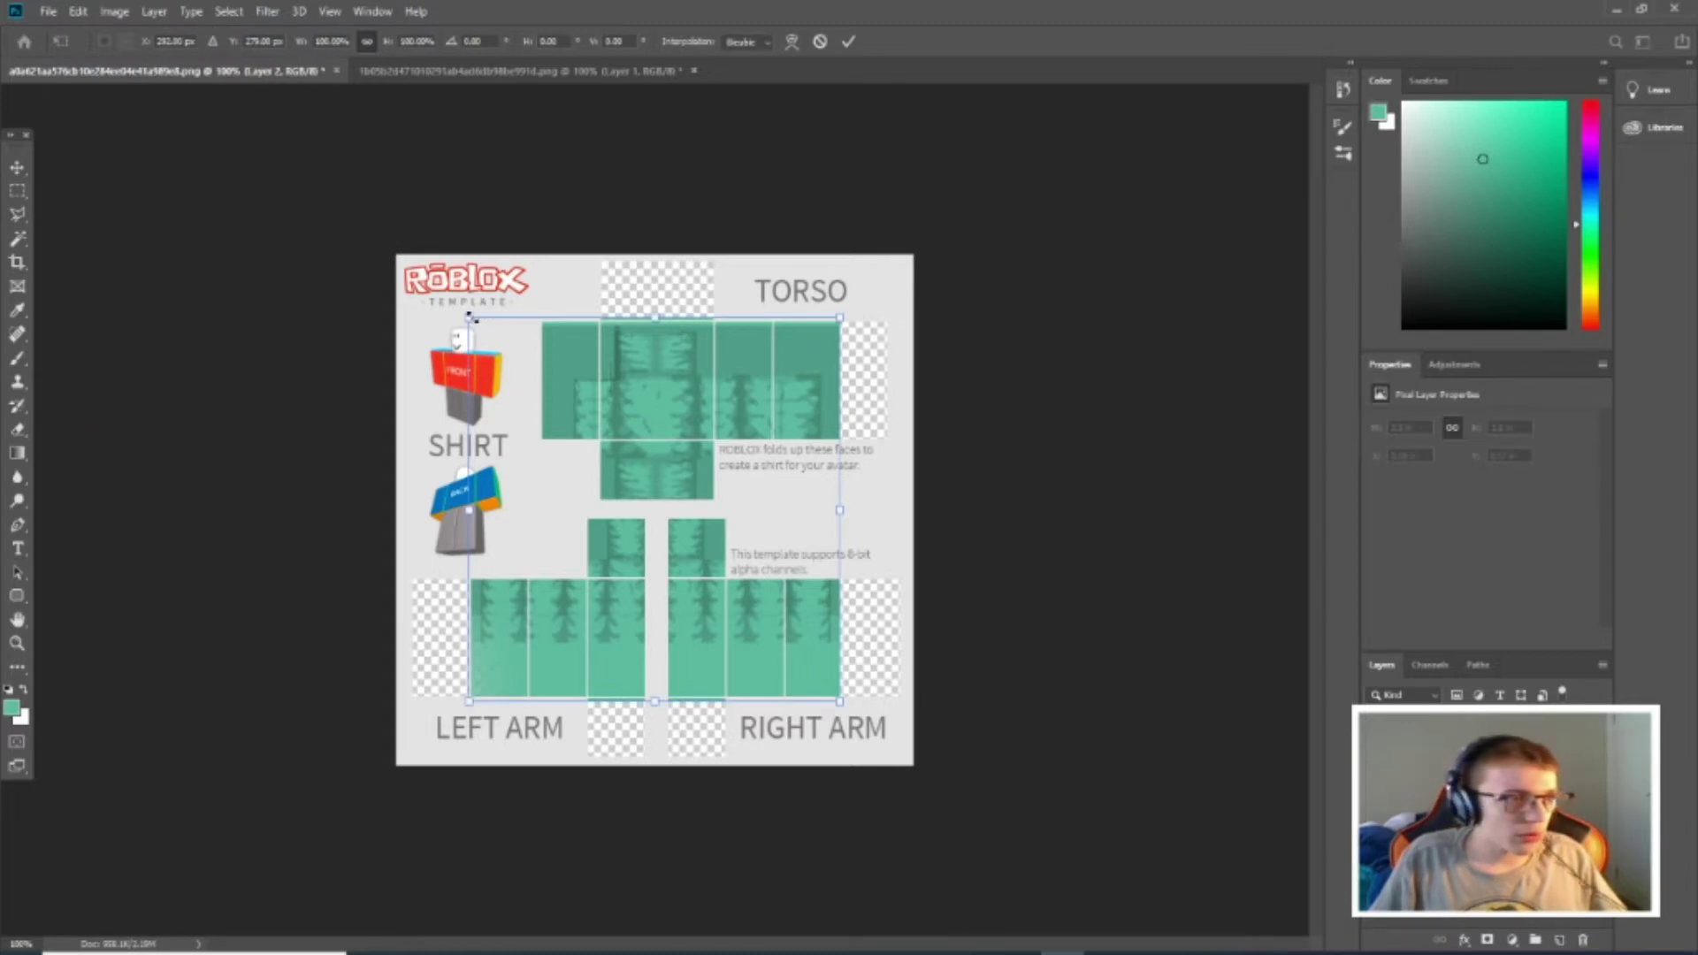
pyautogui.moveTo(469, 315); pyautogui.dragTo(425, 241)
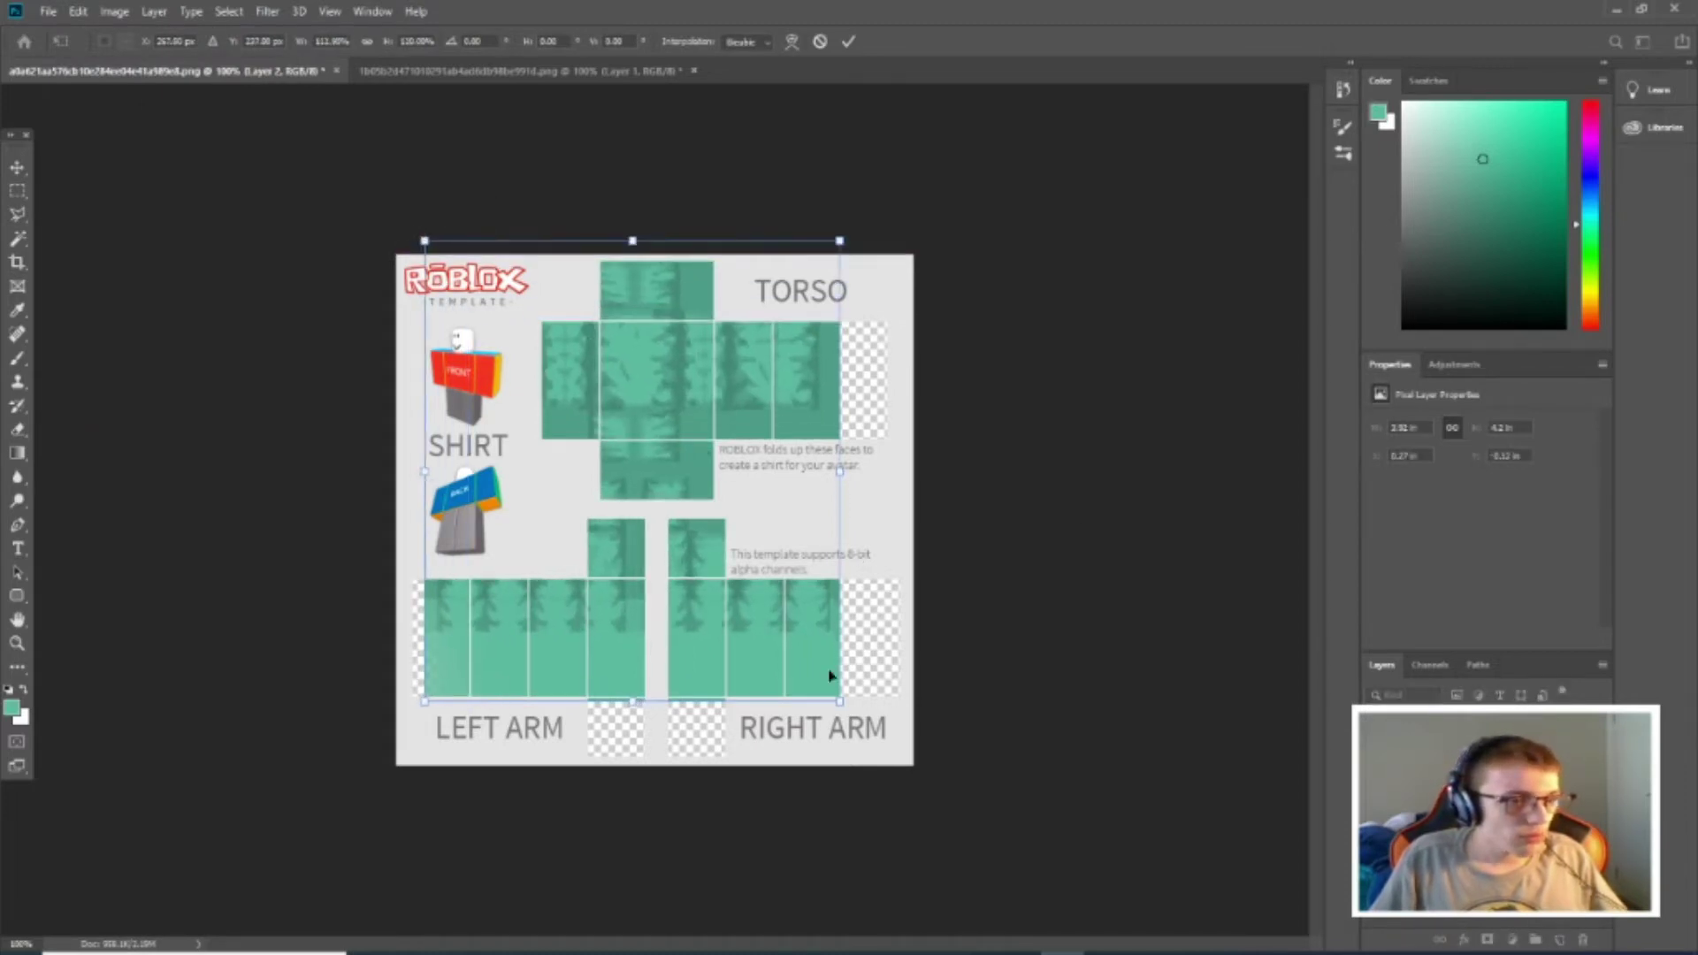
pyautogui.moveTo(843, 706); pyautogui.dragTo(918, 786)
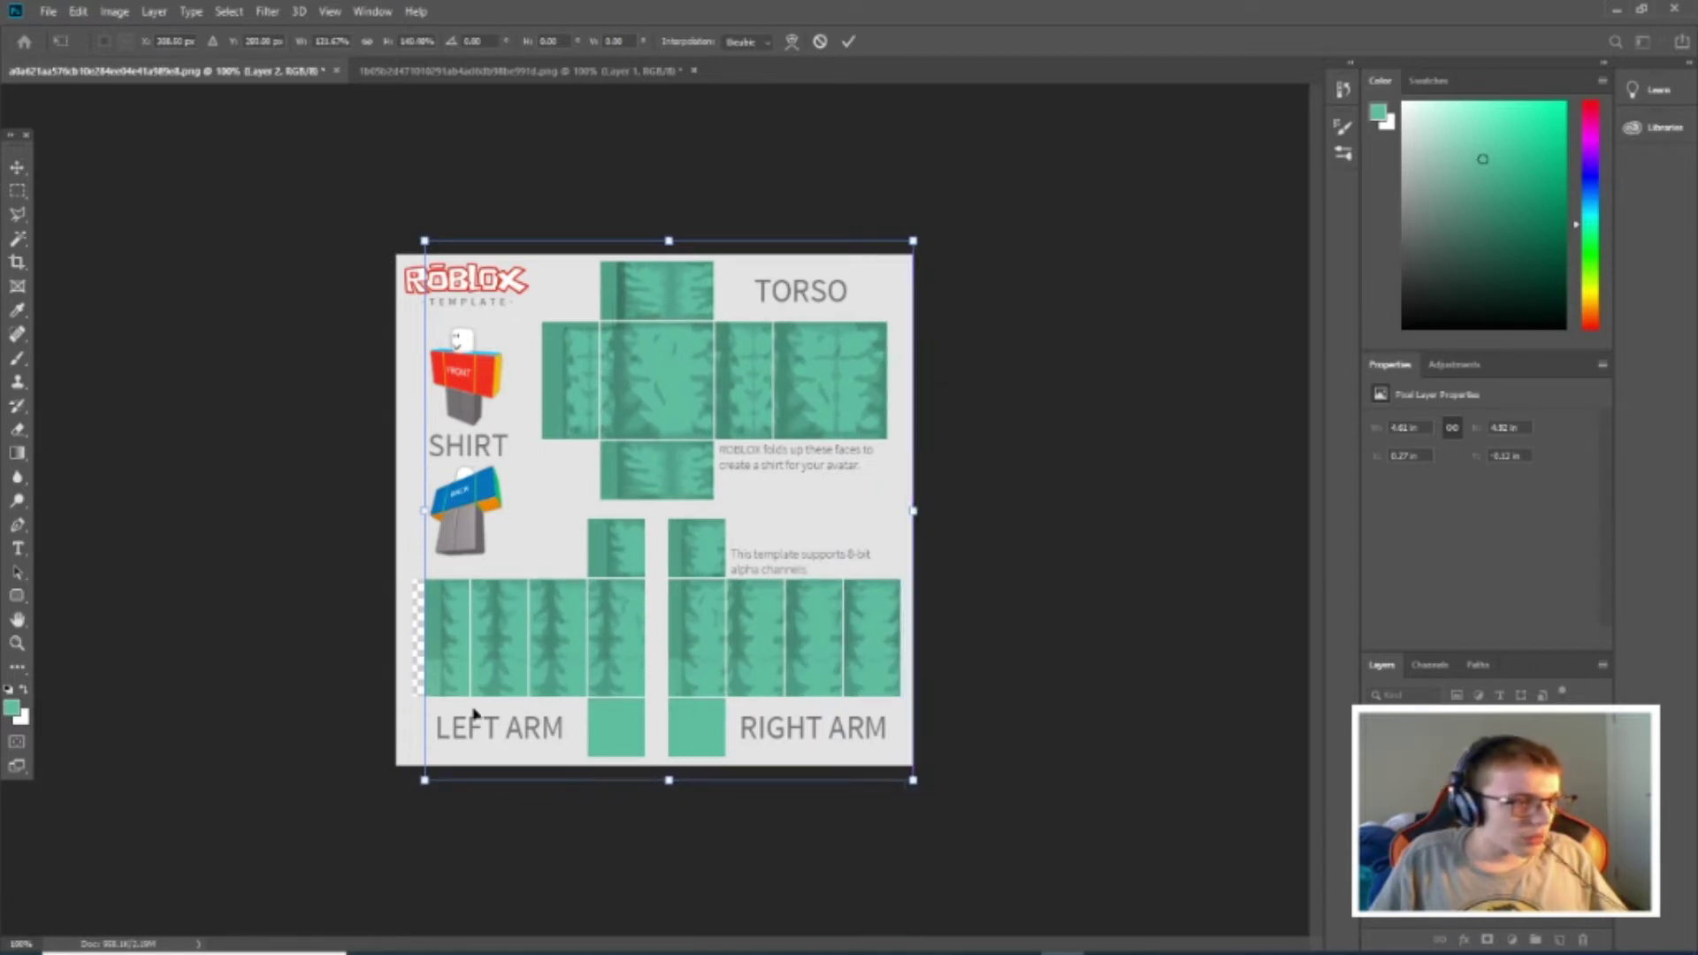
pyautogui.moveTo(425, 781); pyautogui.dragTo(390, 774)
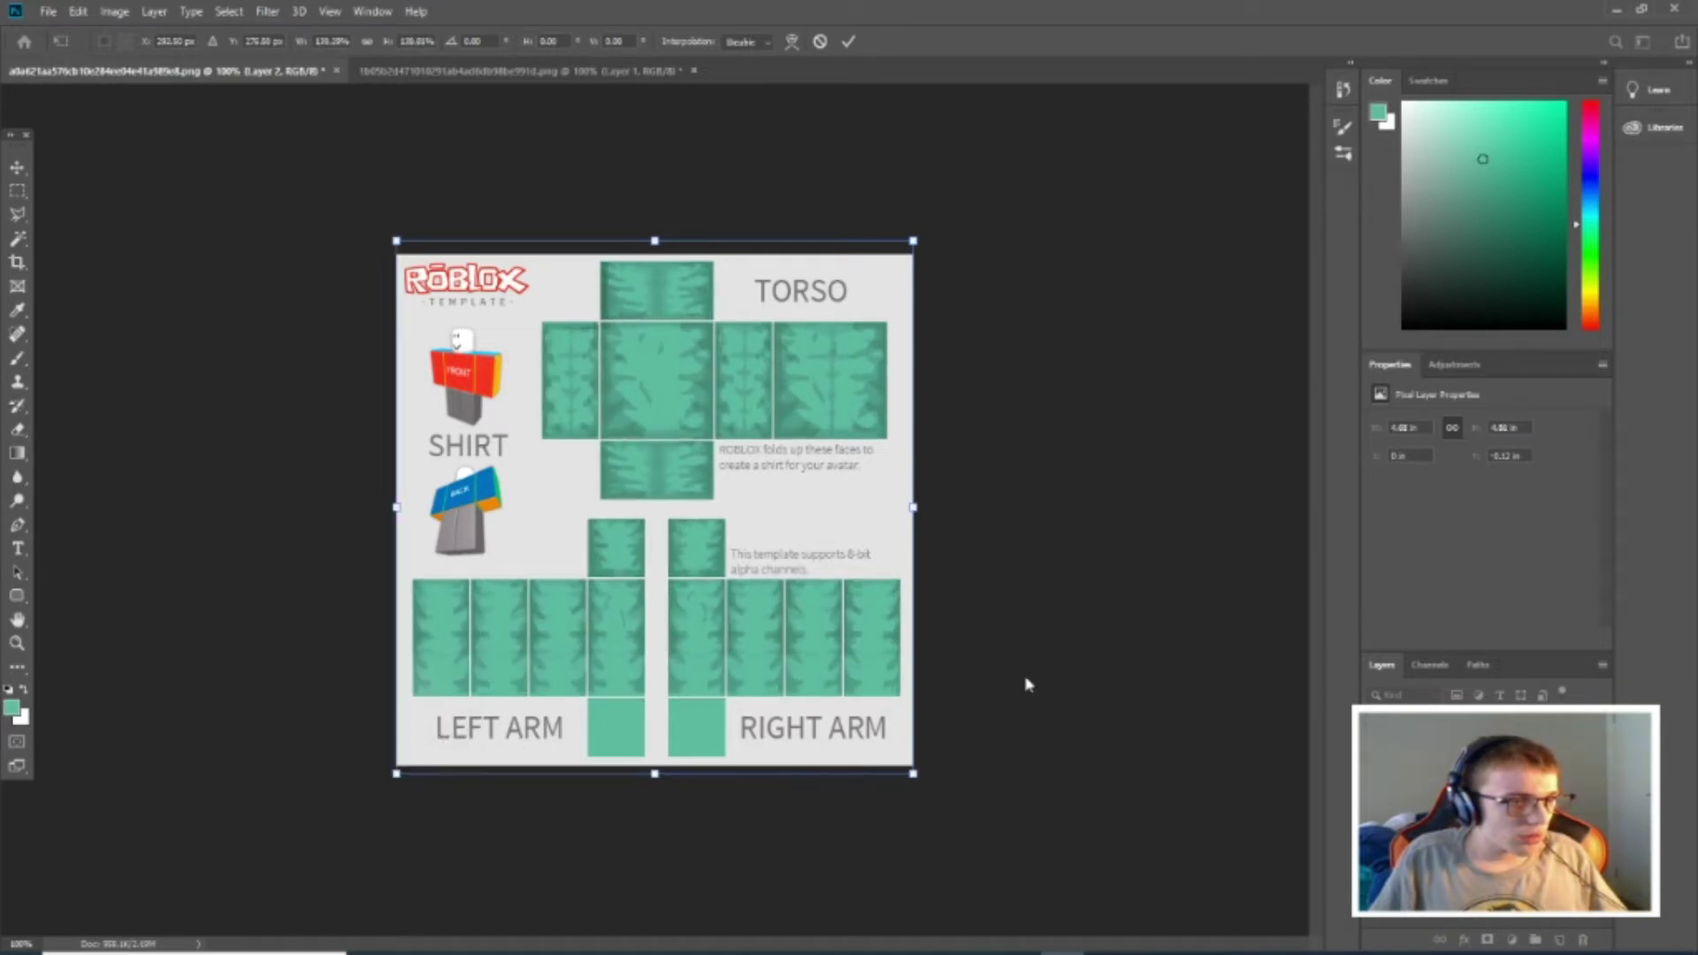
pyautogui.press('Return')
pyautogui.press('l')
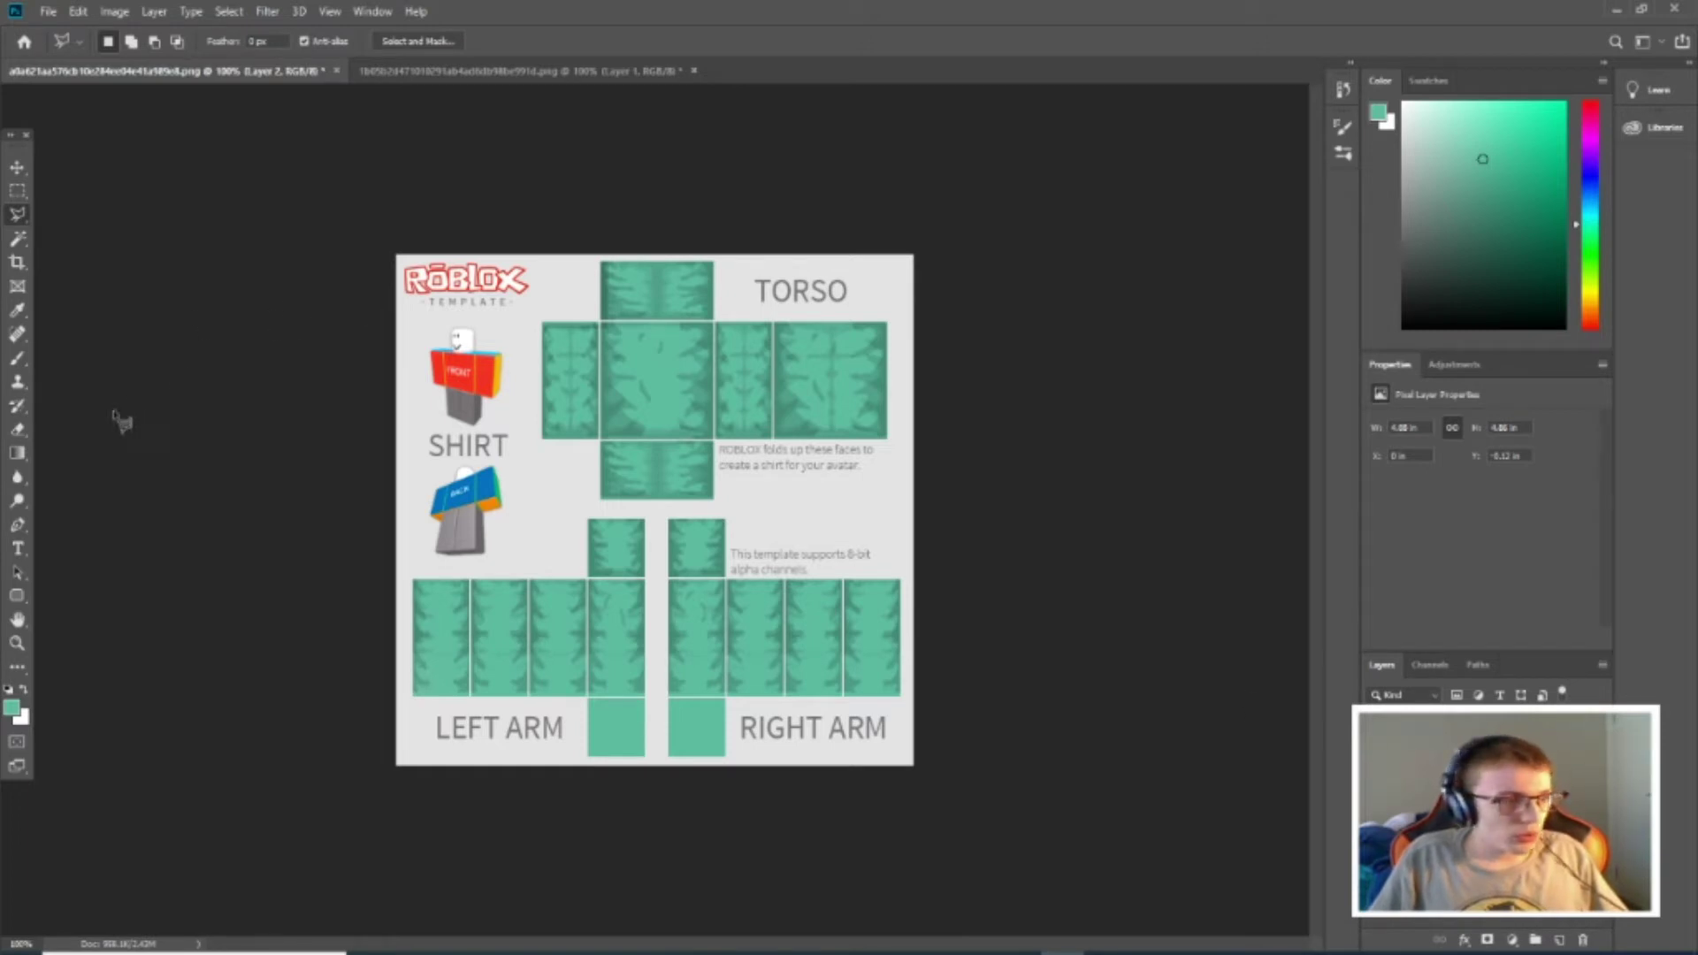
# Return to the shading image document and set the foreground colour to bright cyan (#00fff6).
pyautogui.click(543, 75)
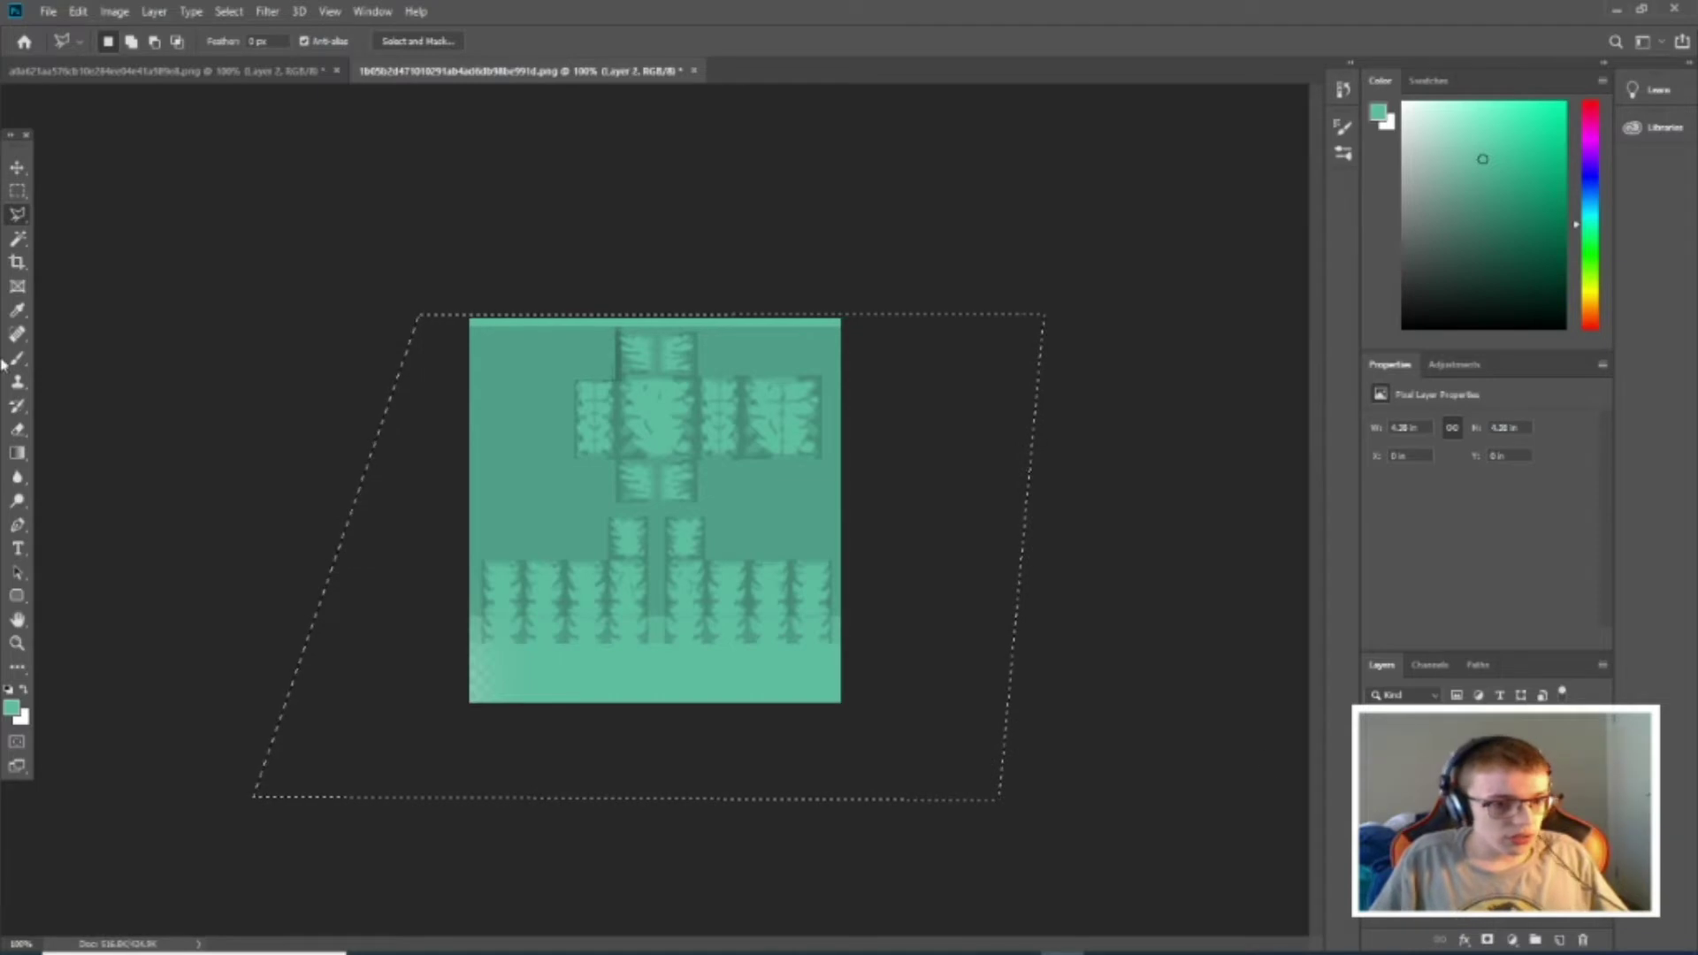
pyautogui.click(11, 708)
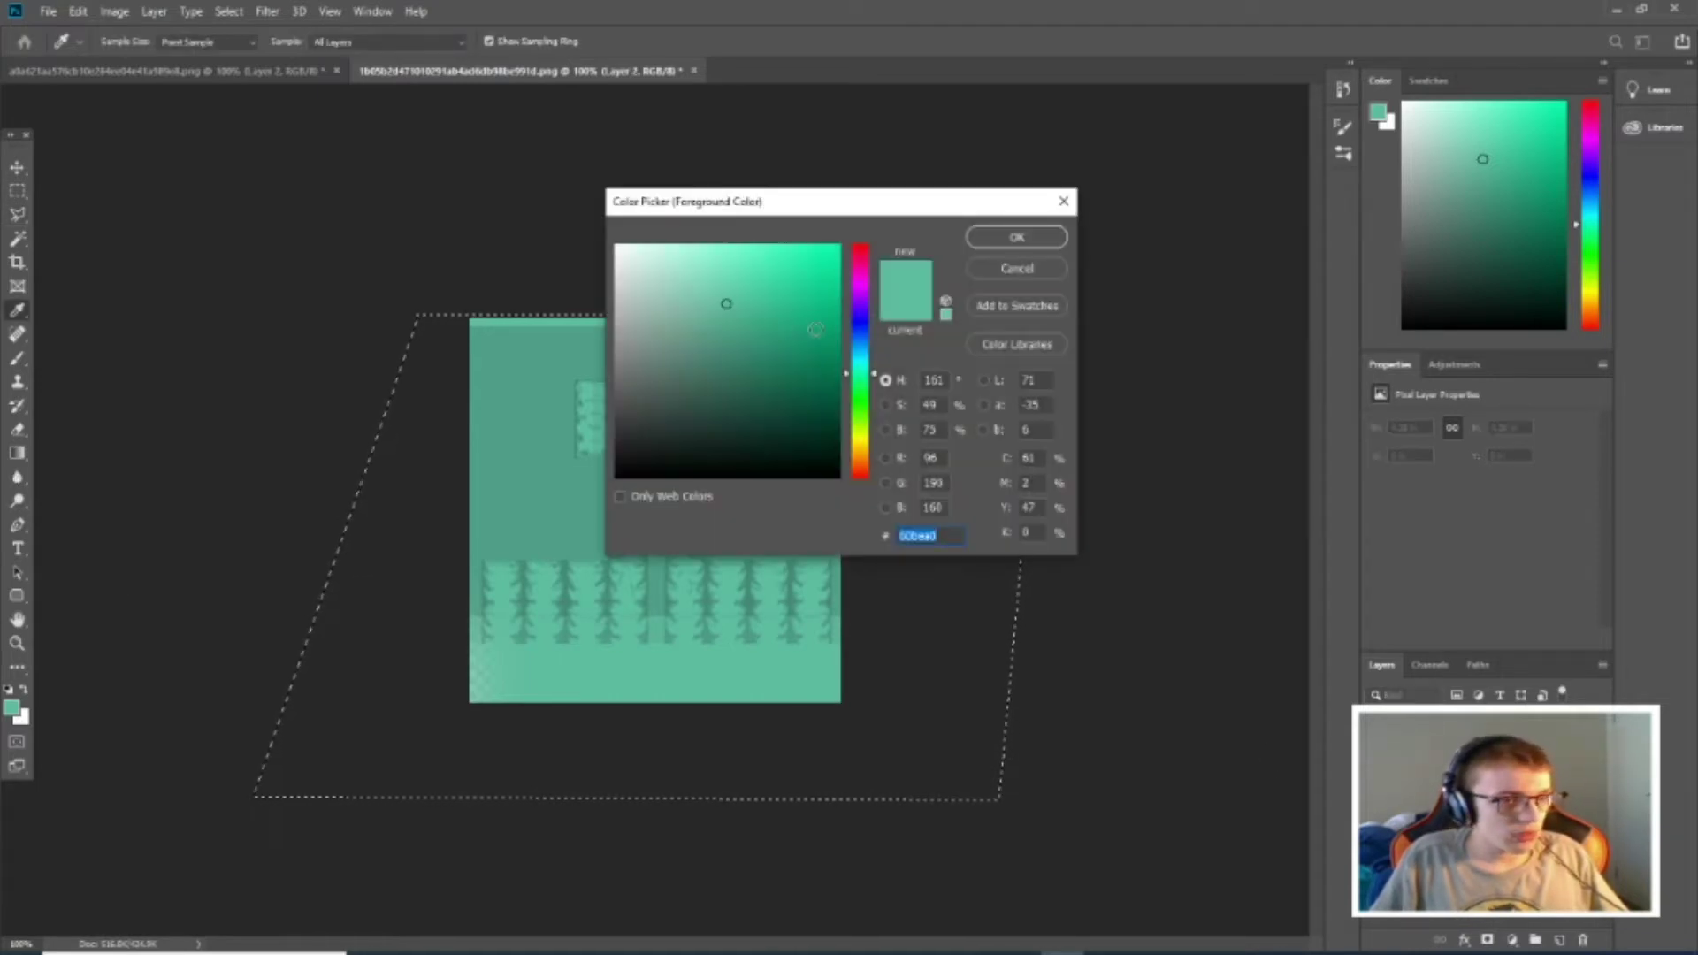
pyautogui.click(864, 339)
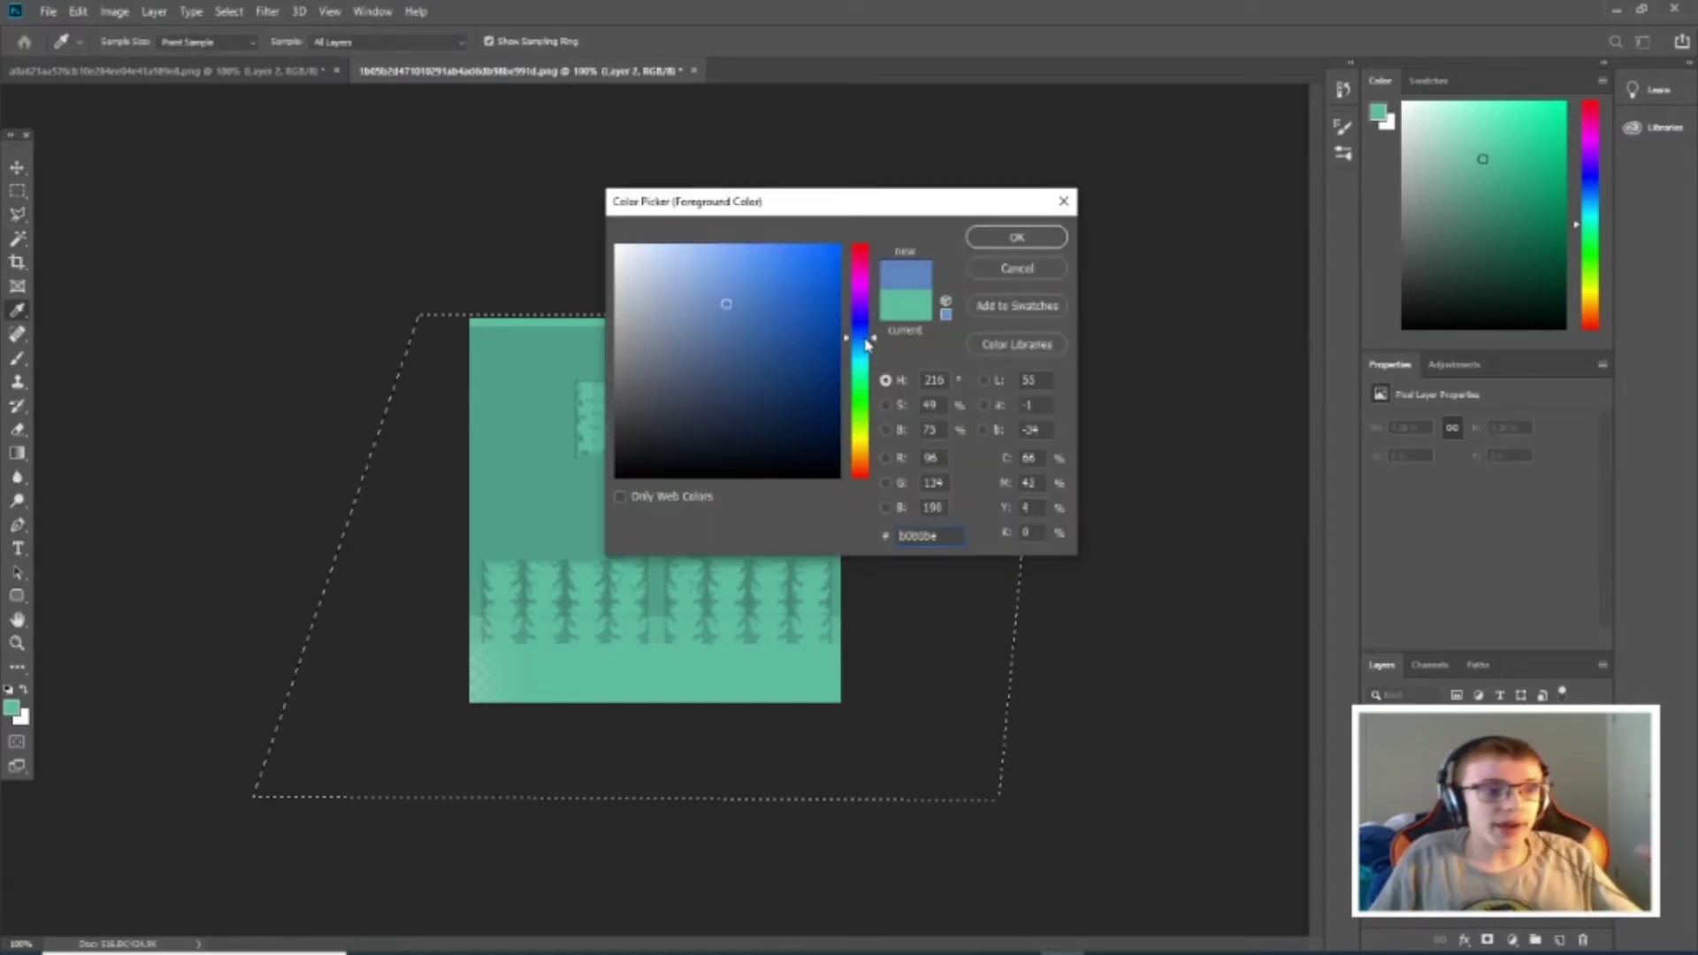
pyautogui.moveTo(866, 345); pyautogui.dragTo(865, 354)
pyautogui.moveTo(827, 252)
pyautogui.mouseDown()
pyautogui.moveTo(855, 266)
pyautogui.moveTo(855, 250)
pyautogui.moveTo(815, 463)
pyautogui.mouseUp()
pyautogui.click(874, 352)
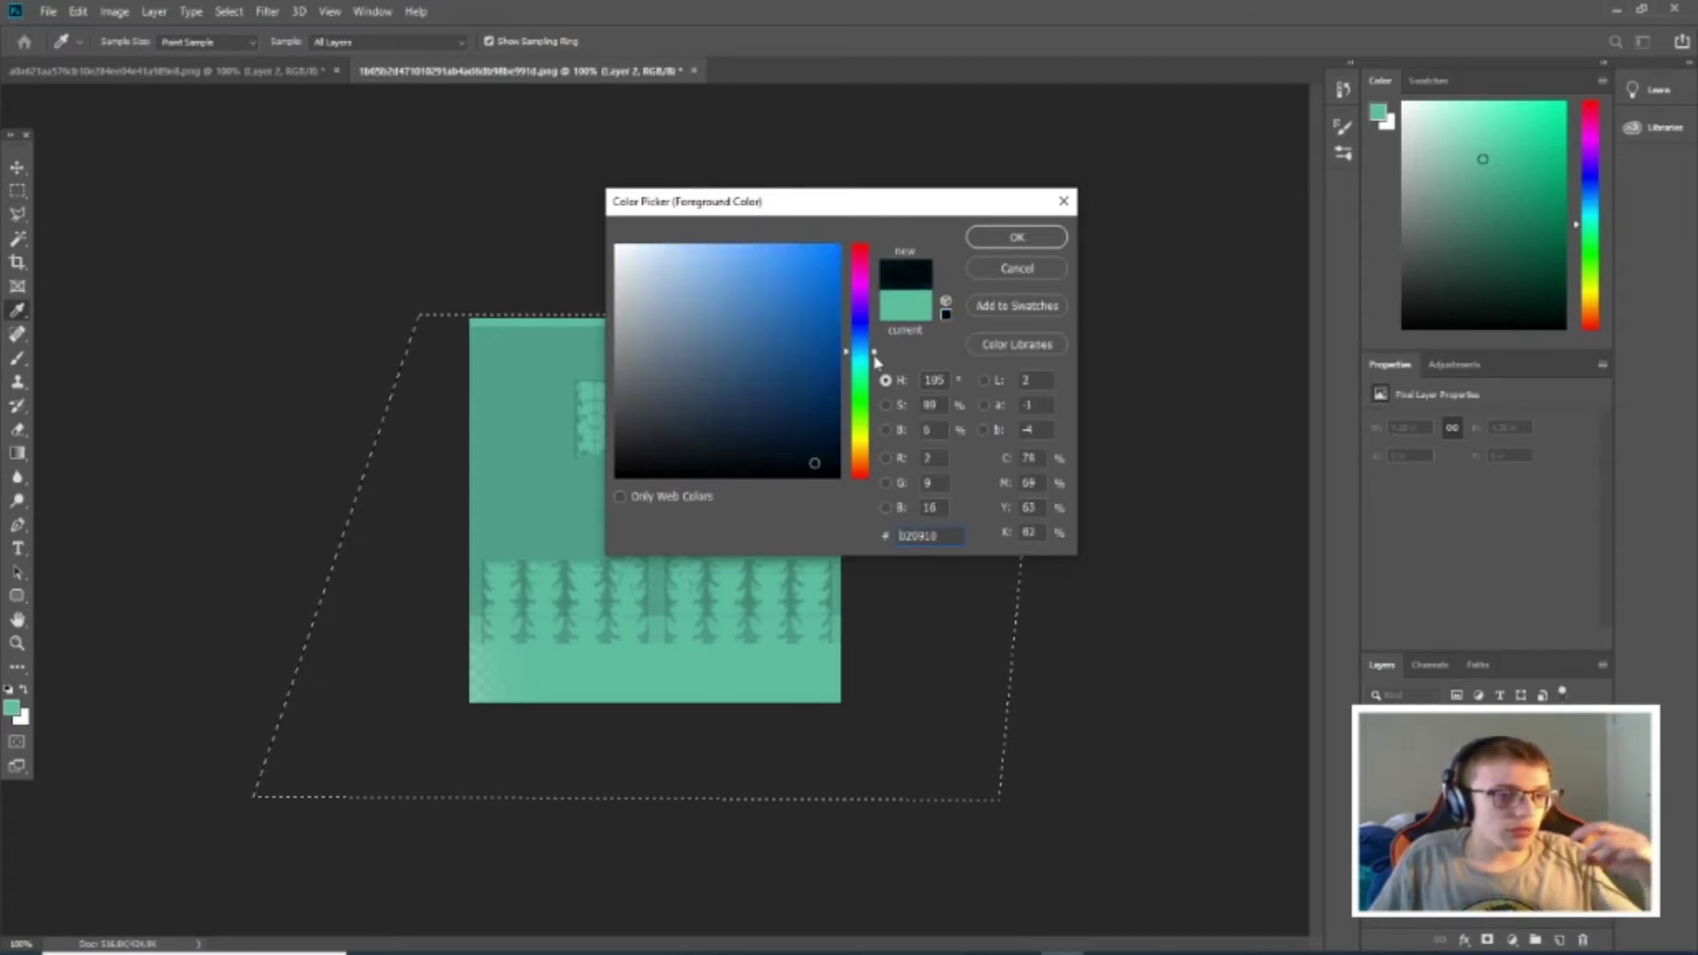
pyautogui.moveTo(873, 354); pyautogui.dragTo(873, 376)
pyautogui.moveTo(836, 252)
pyautogui.mouseDown()
pyautogui.moveTo(871, 234)
pyautogui.moveTo(870, 285)
pyautogui.mouseUp()
pyautogui.moveTo(879, 442)
pyautogui.mouseDown()
pyautogui.moveTo(810, 292)
pyautogui.moveTo(820, 227)
pyautogui.moveTo(881, 323)
pyautogui.moveTo(884, 301)
pyautogui.moveTo(895, 351)
pyautogui.moveTo(880, 367)
pyautogui.mouseUp()
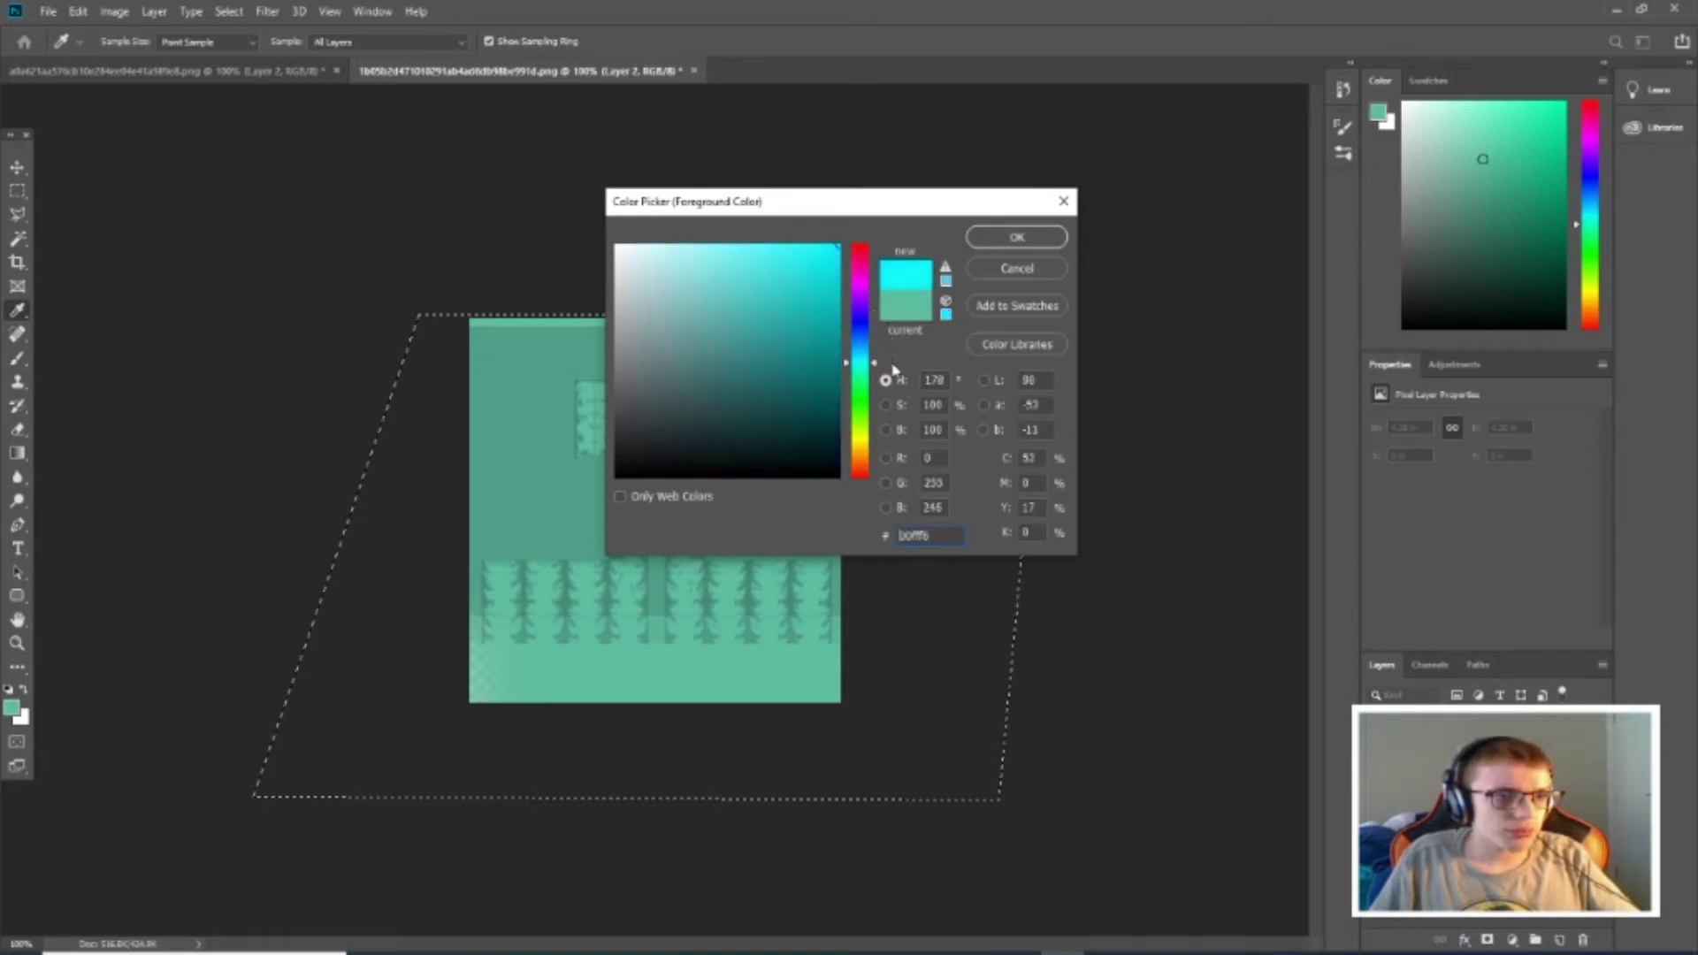
pyautogui.click(1016, 237)
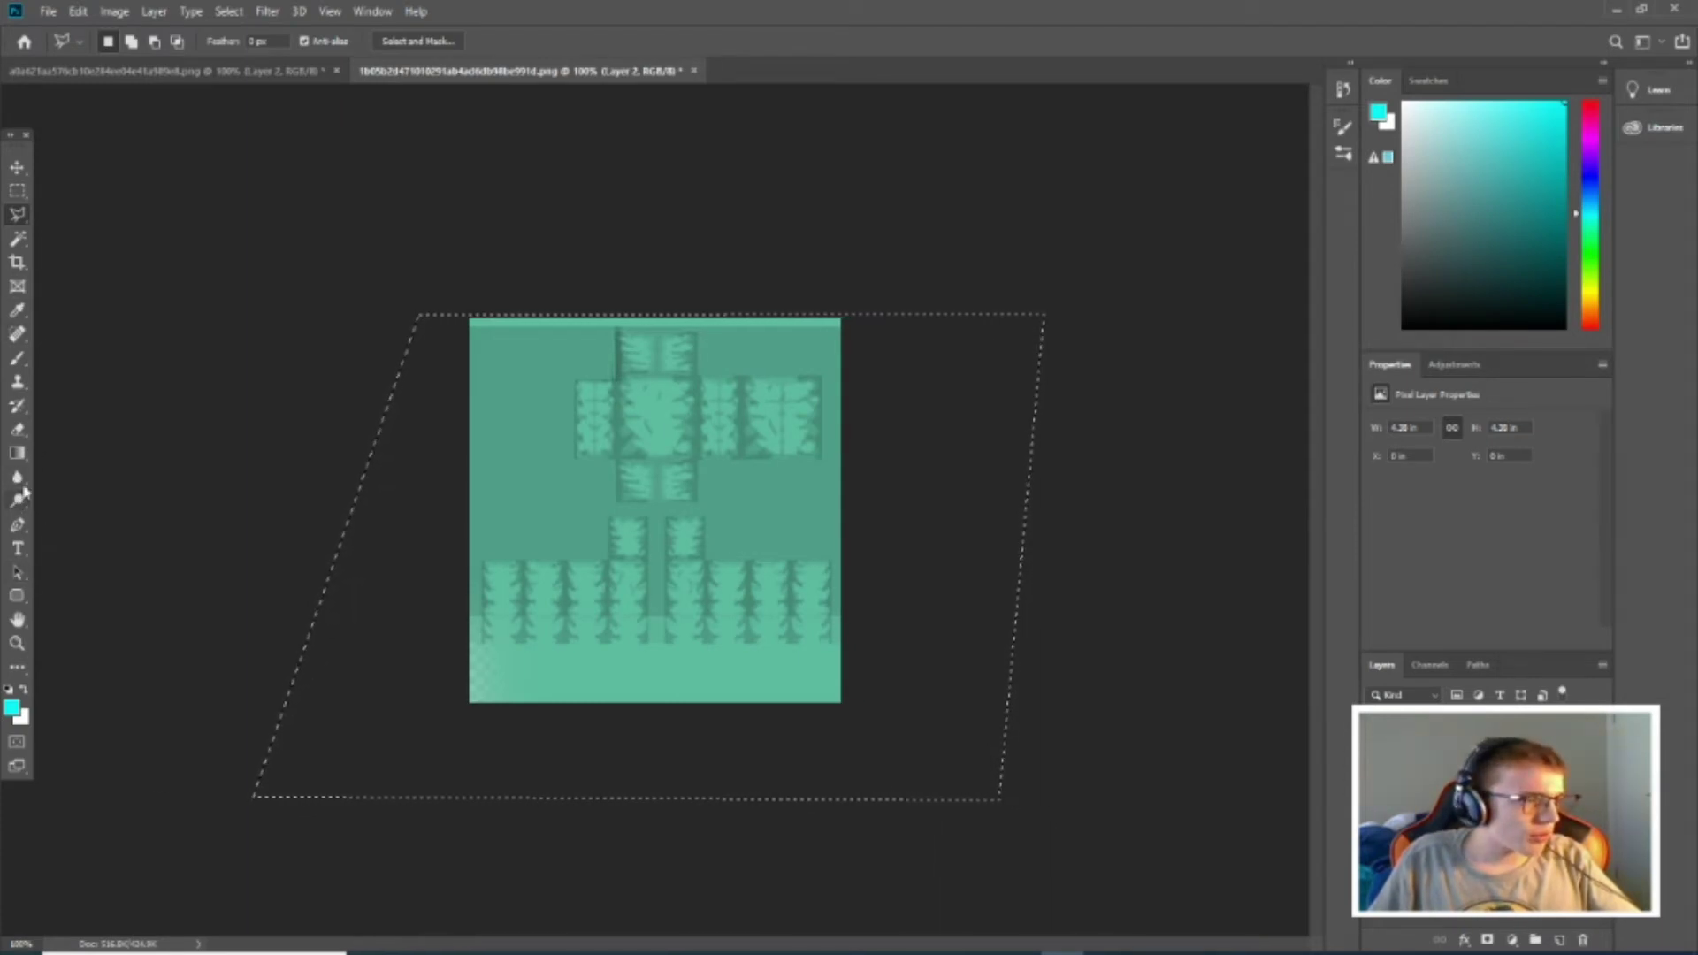
# Brush cyan over the whole selected shading image and copy the result merged.
pyautogui.click(17, 357)
pyautogui.moveTo(595, 482)
pyautogui.mouseDown()
pyautogui.moveTo(720, 607)
pyautogui.moveTo(393, 614)
pyautogui.mouseUp()
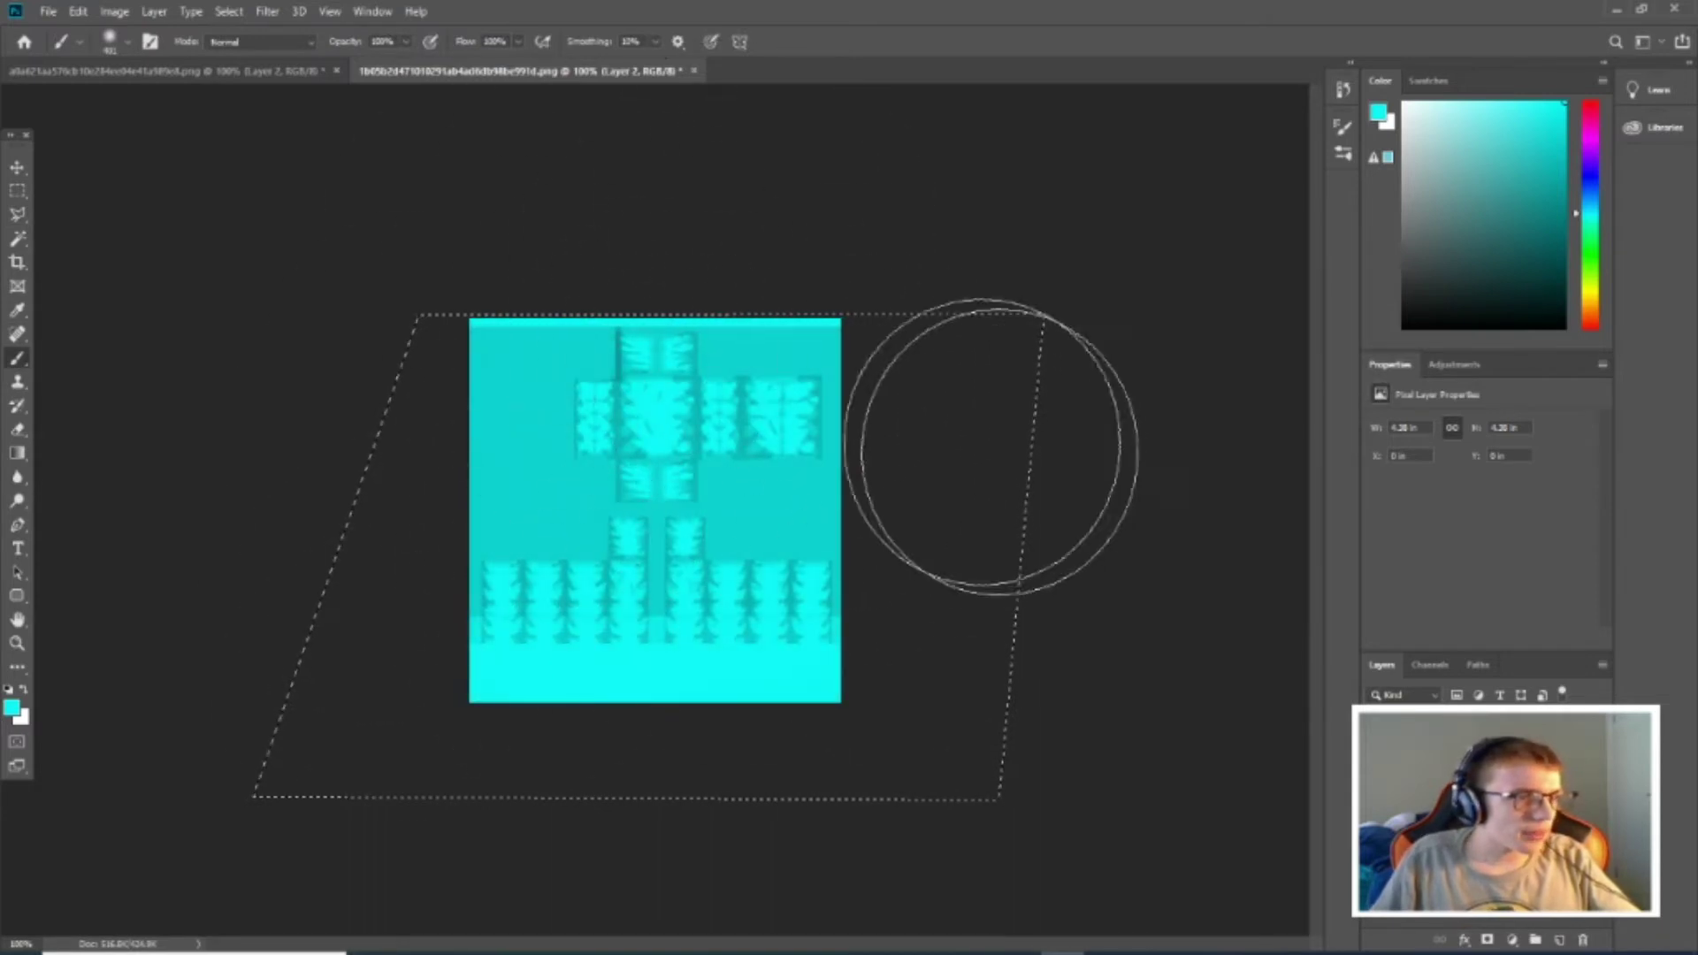
pyautogui.click(77, 11)
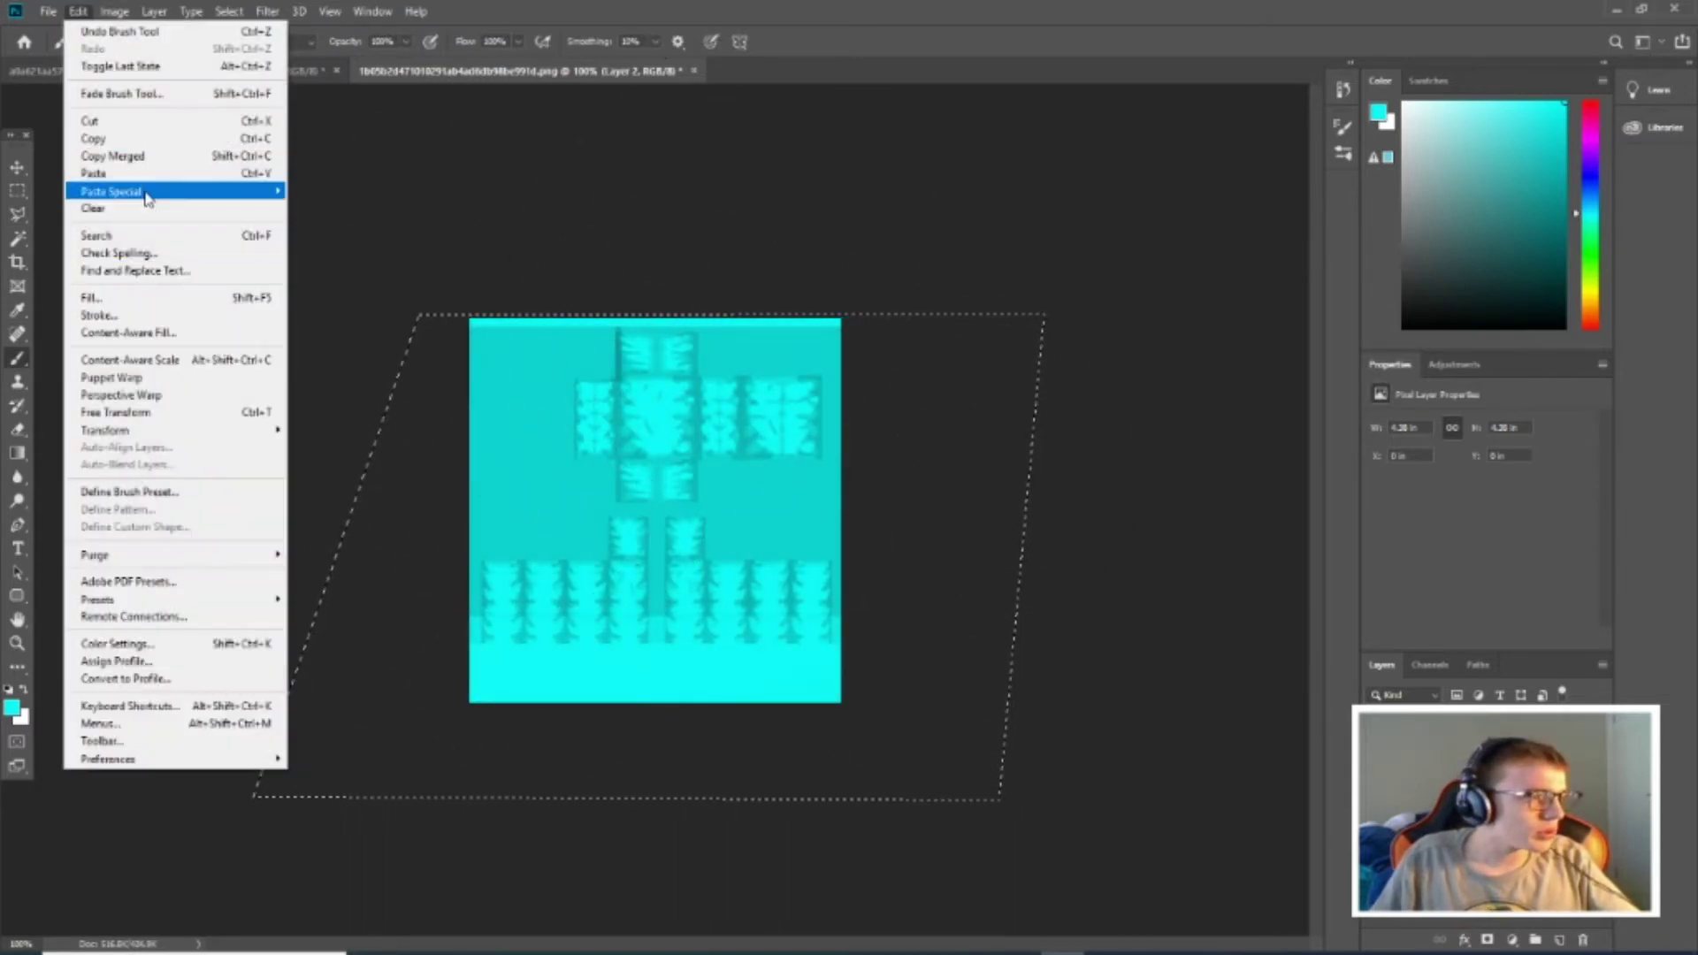
pyautogui.click(177, 155)
# Paste the cyan shading beneath the shirt template and scale it to about 139% to fit the torso and arm cutouts.
pyautogui.click(257, 74)
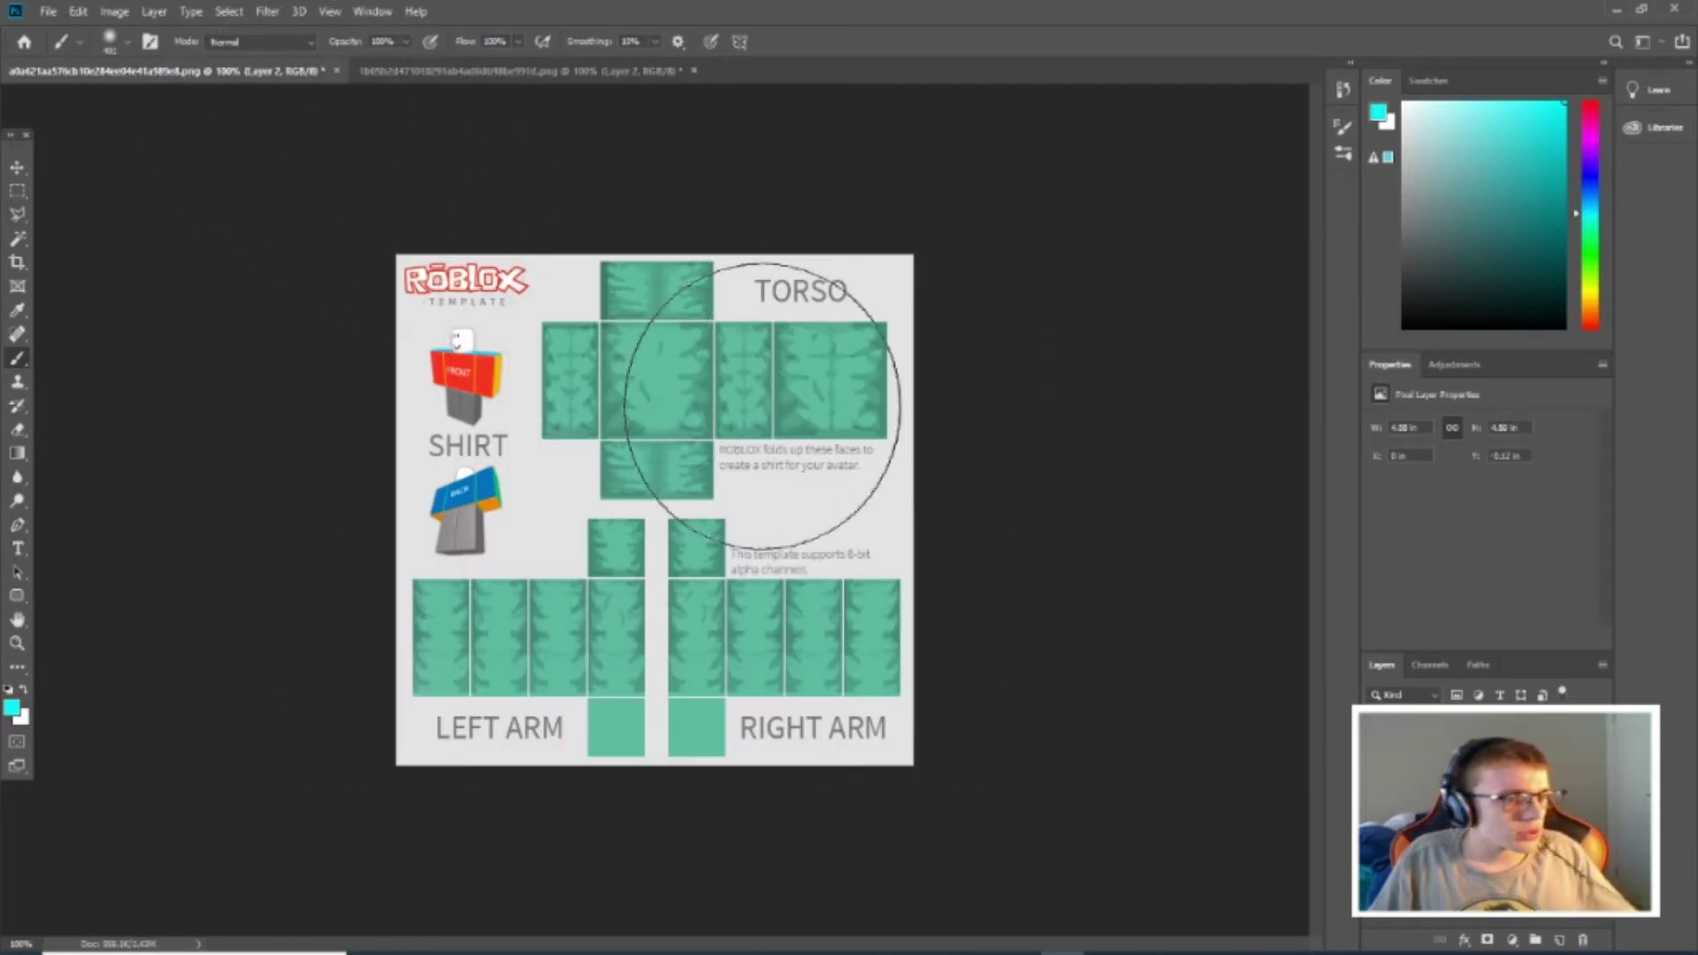
pyautogui.hotkey('ctrl', 'v')
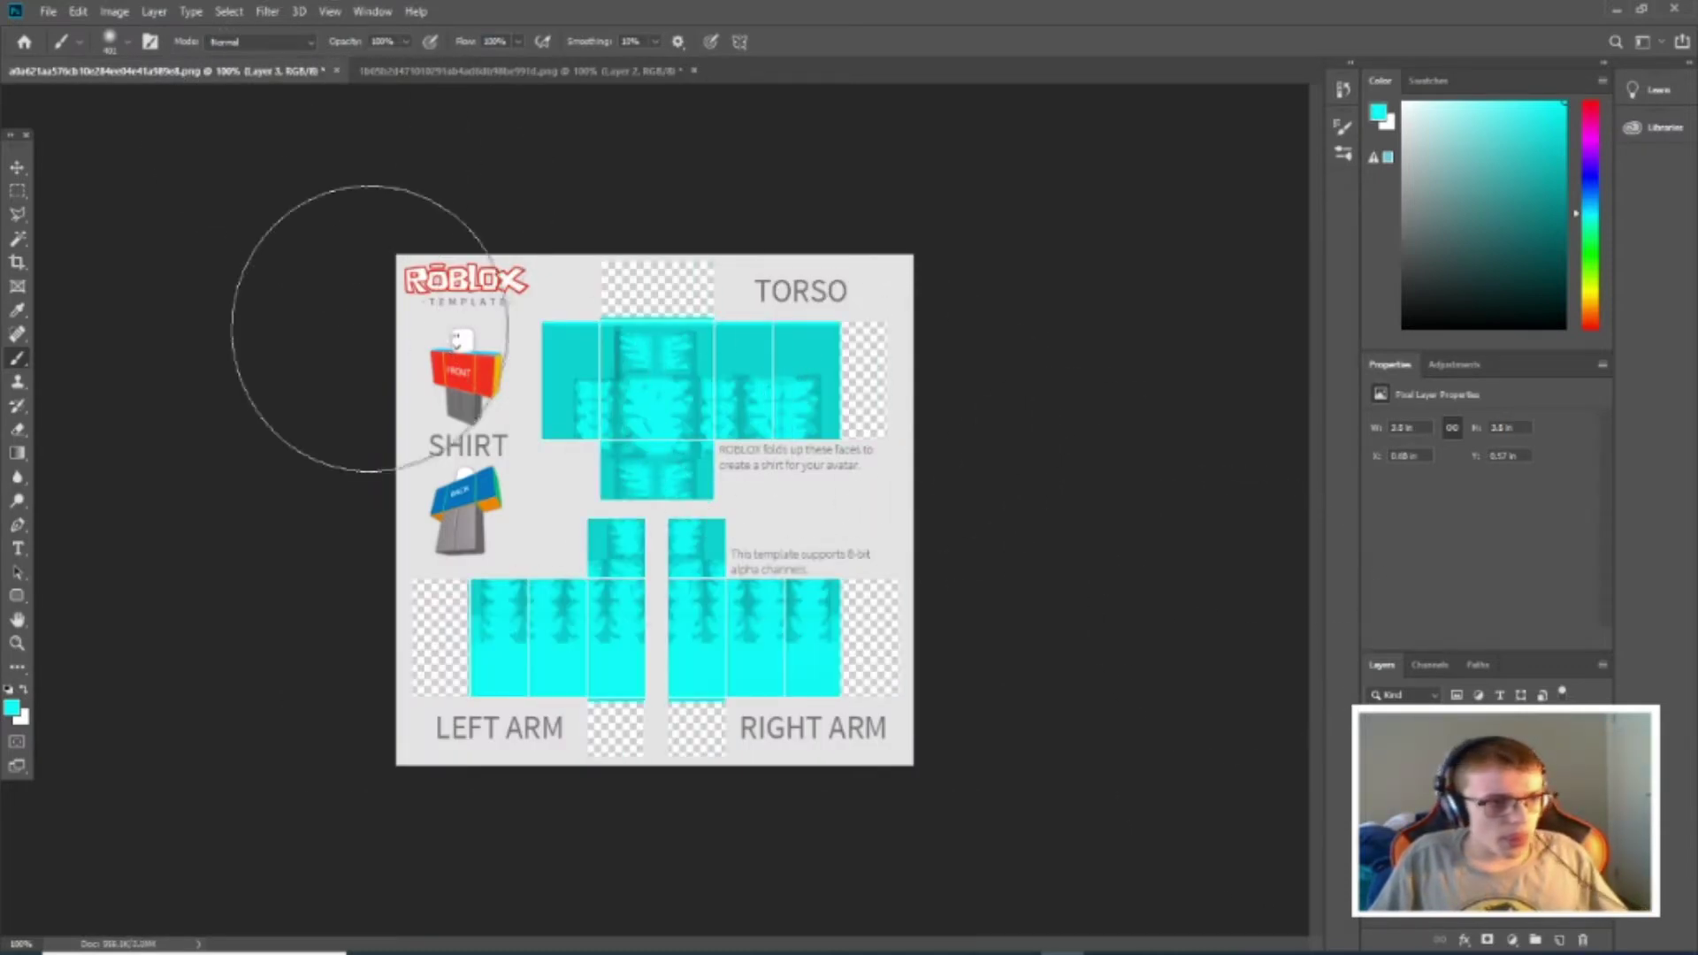
pyautogui.click(78, 12)
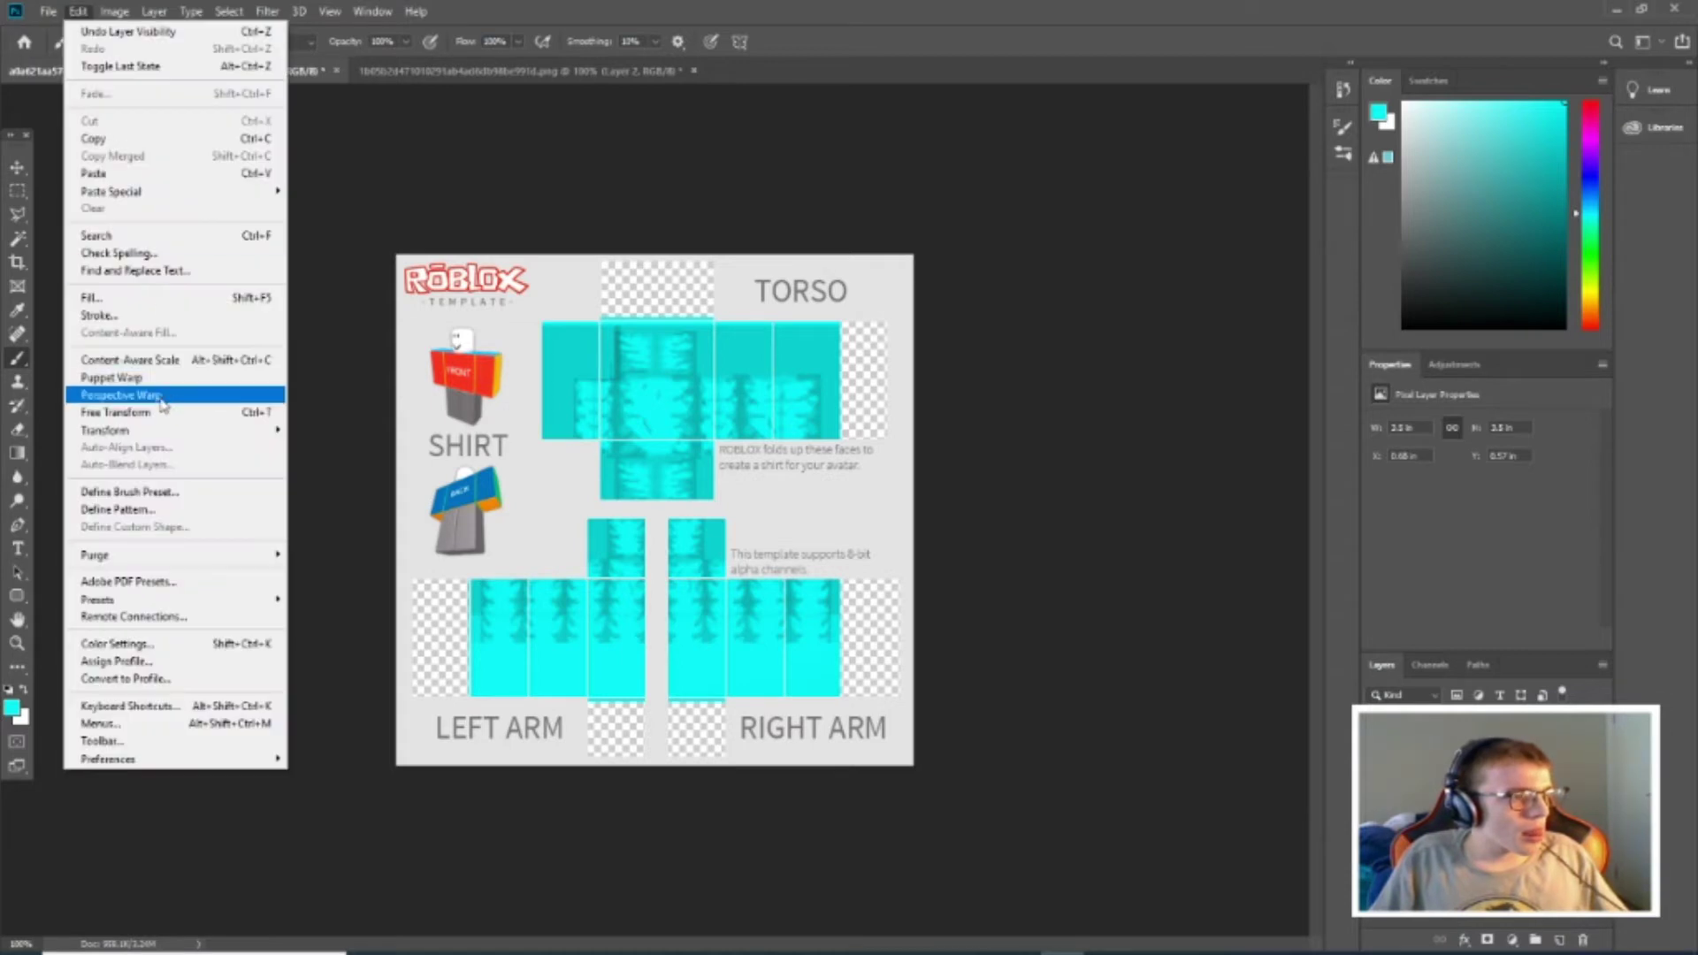
pyautogui.click(115, 412)
pyautogui.moveTo(470, 317); pyautogui.dragTo(397, 242)
pyautogui.moveTo(842, 701); pyautogui.dragTo(915, 780)
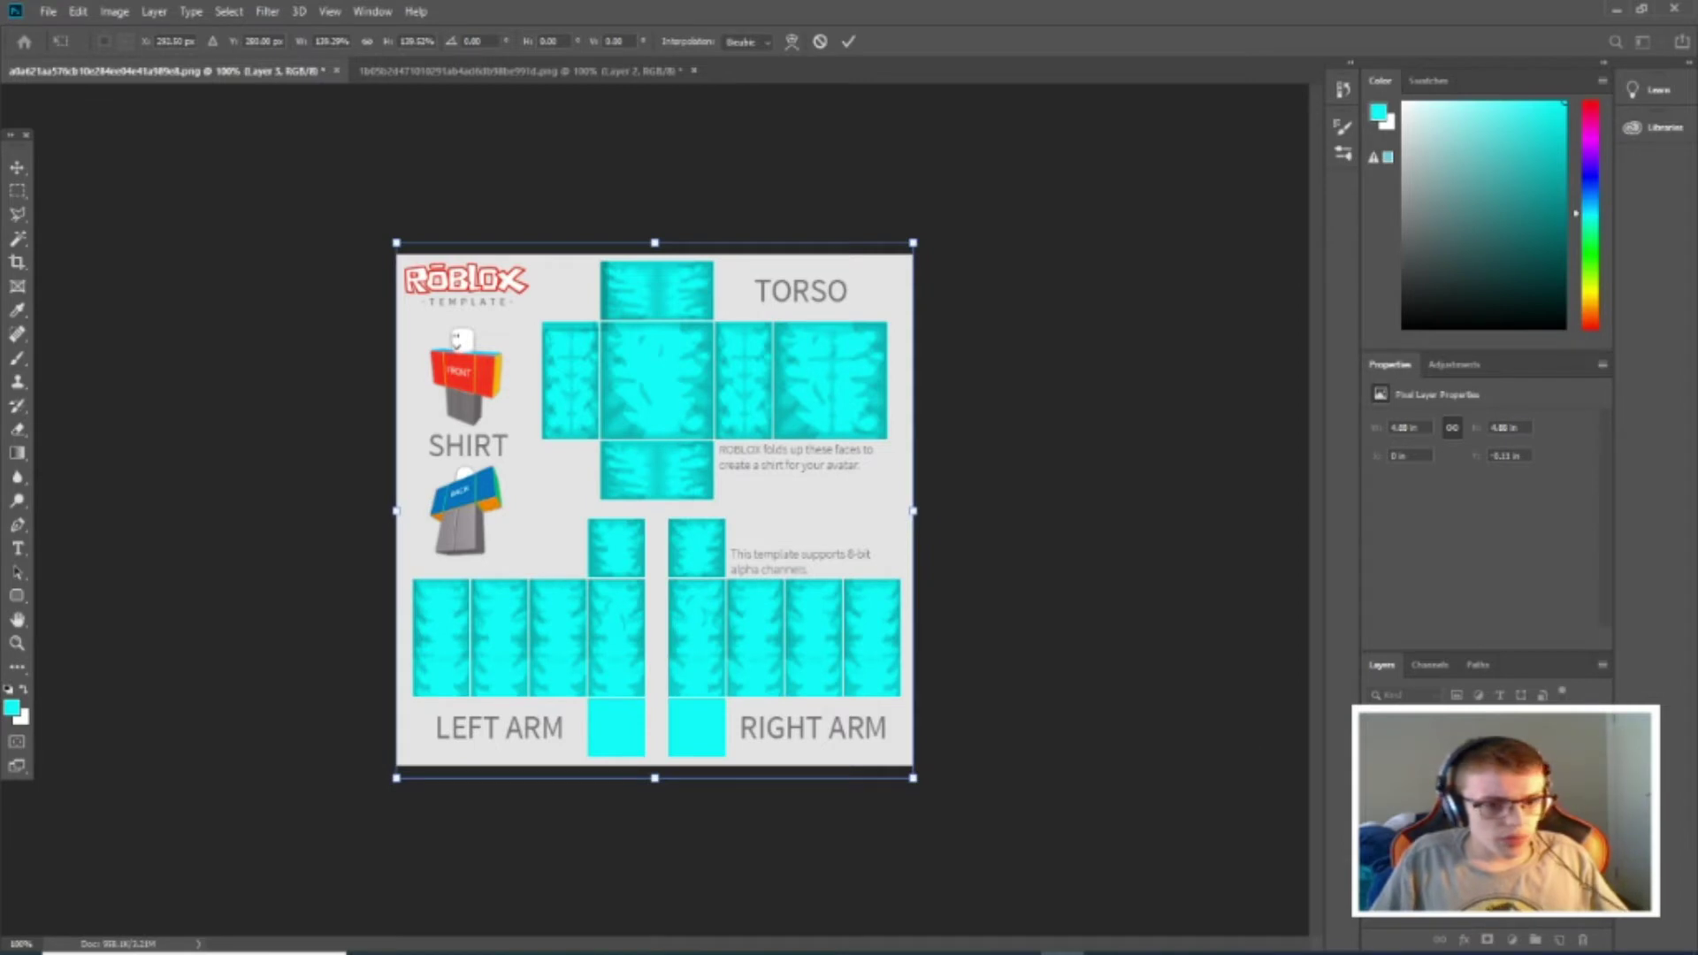
pyautogui.press('Return')
pyautogui.press('b')
# Delete the old green shading layer, Layer 2, from the shirt template document.
pyautogui.click(1583, 939)
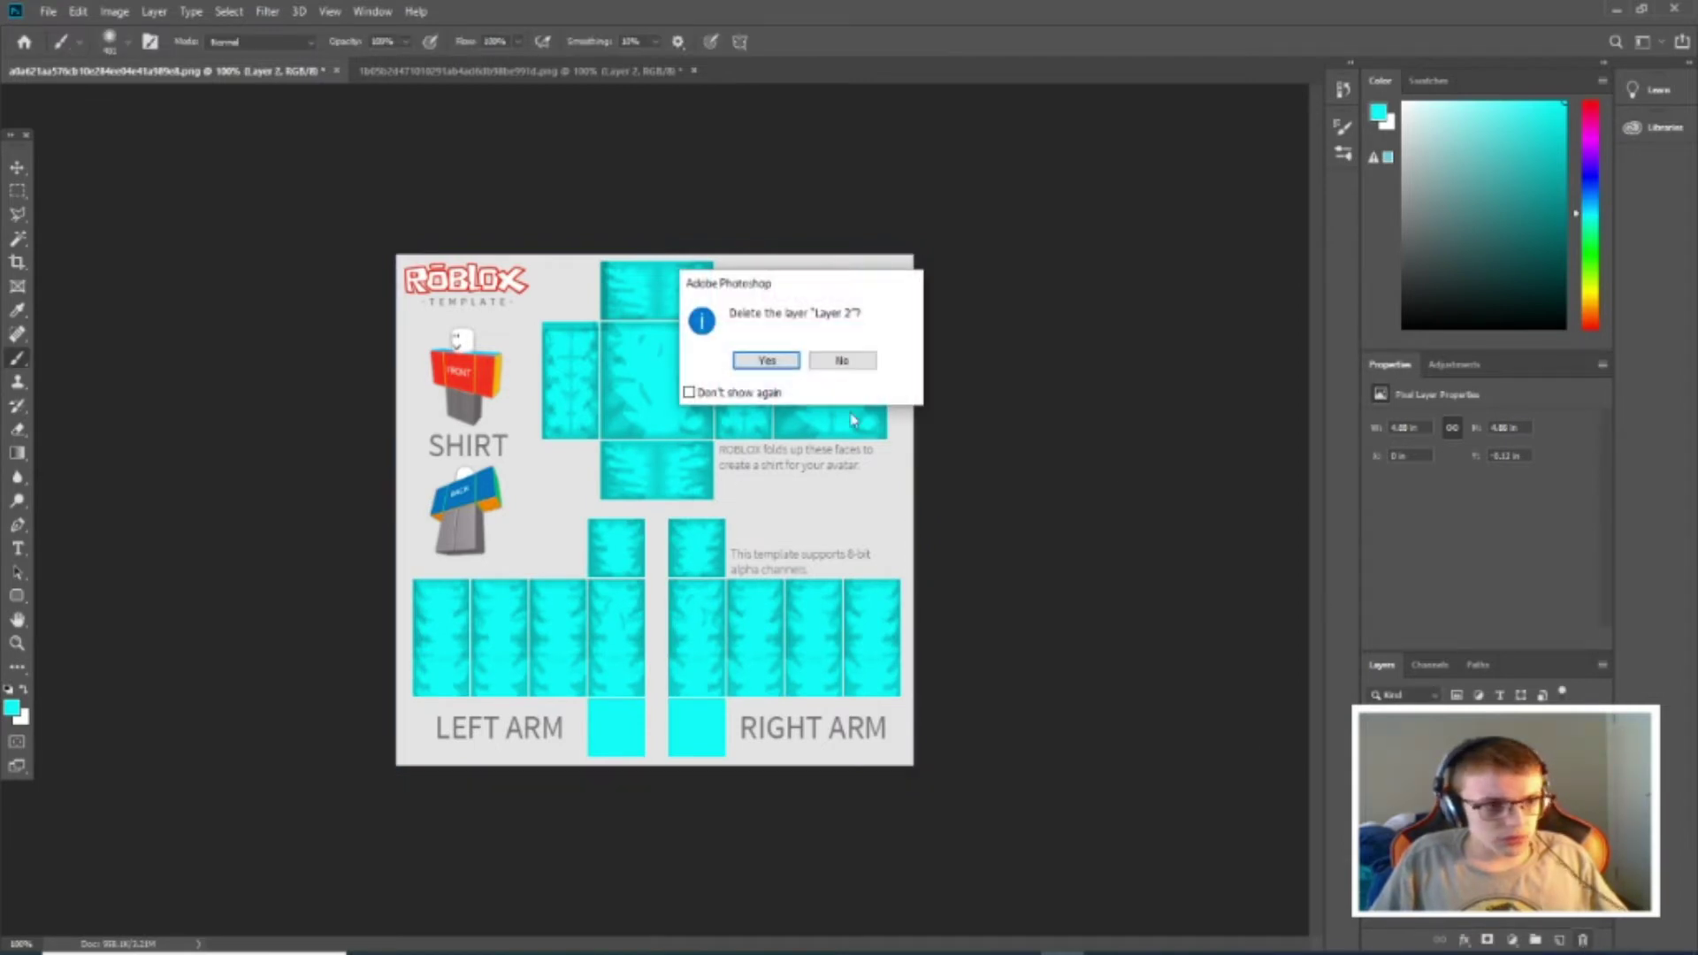
pyautogui.click(768, 361)
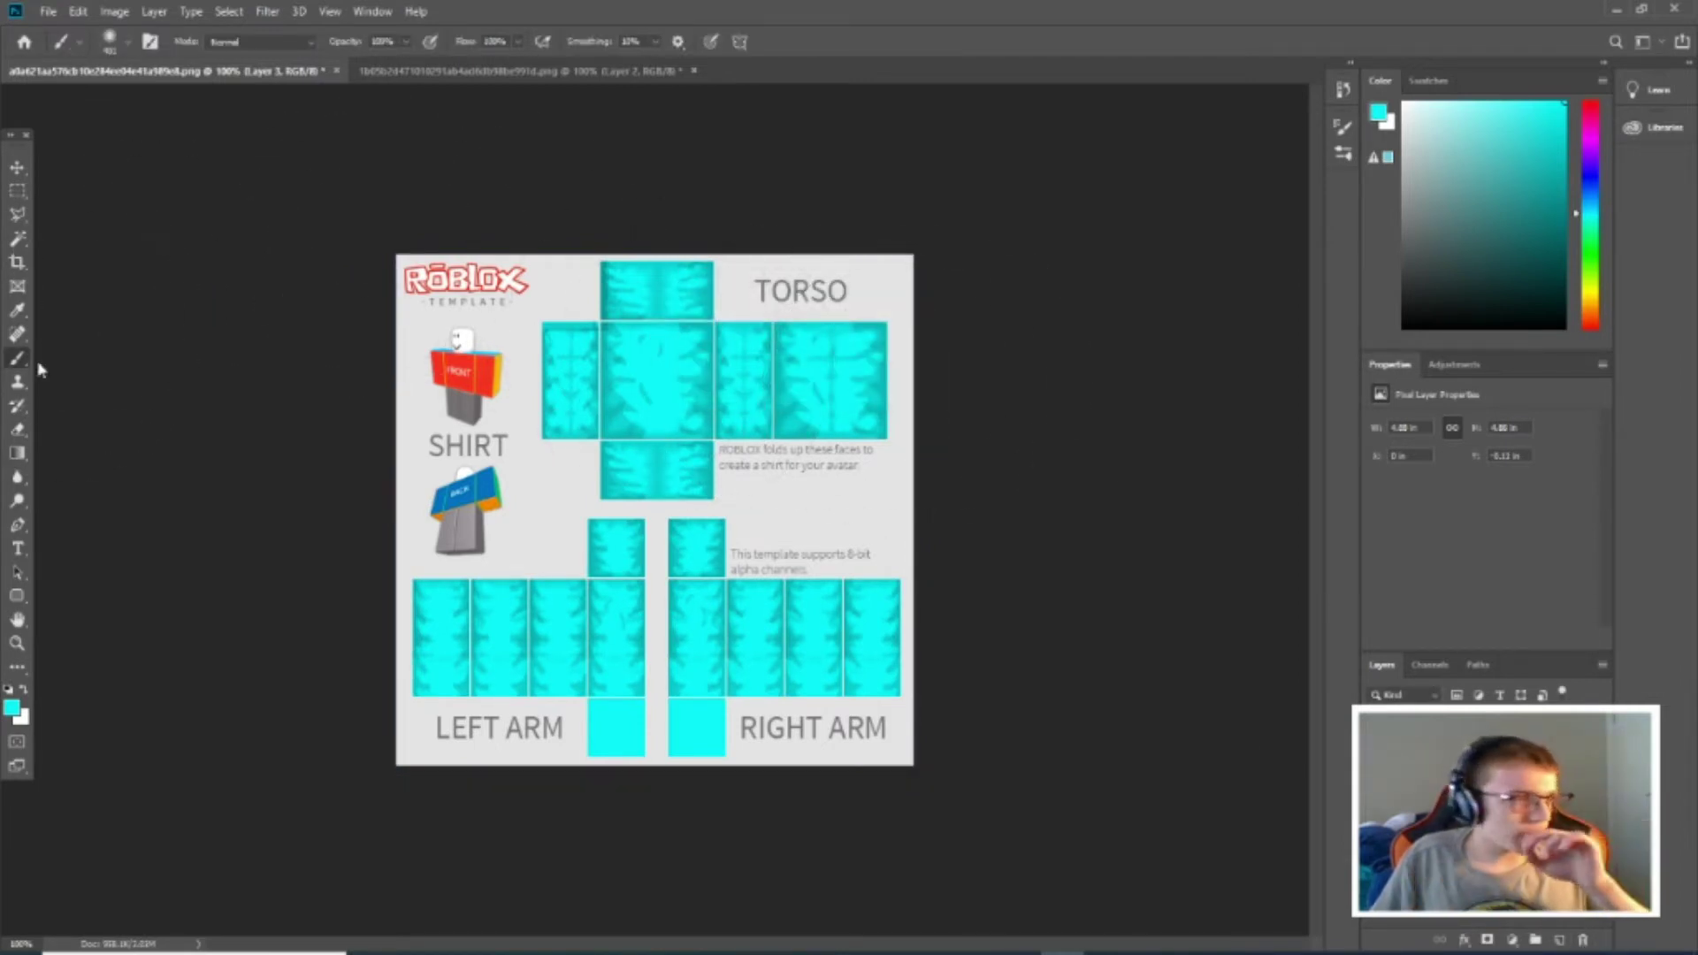
pyautogui.click(17, 214)
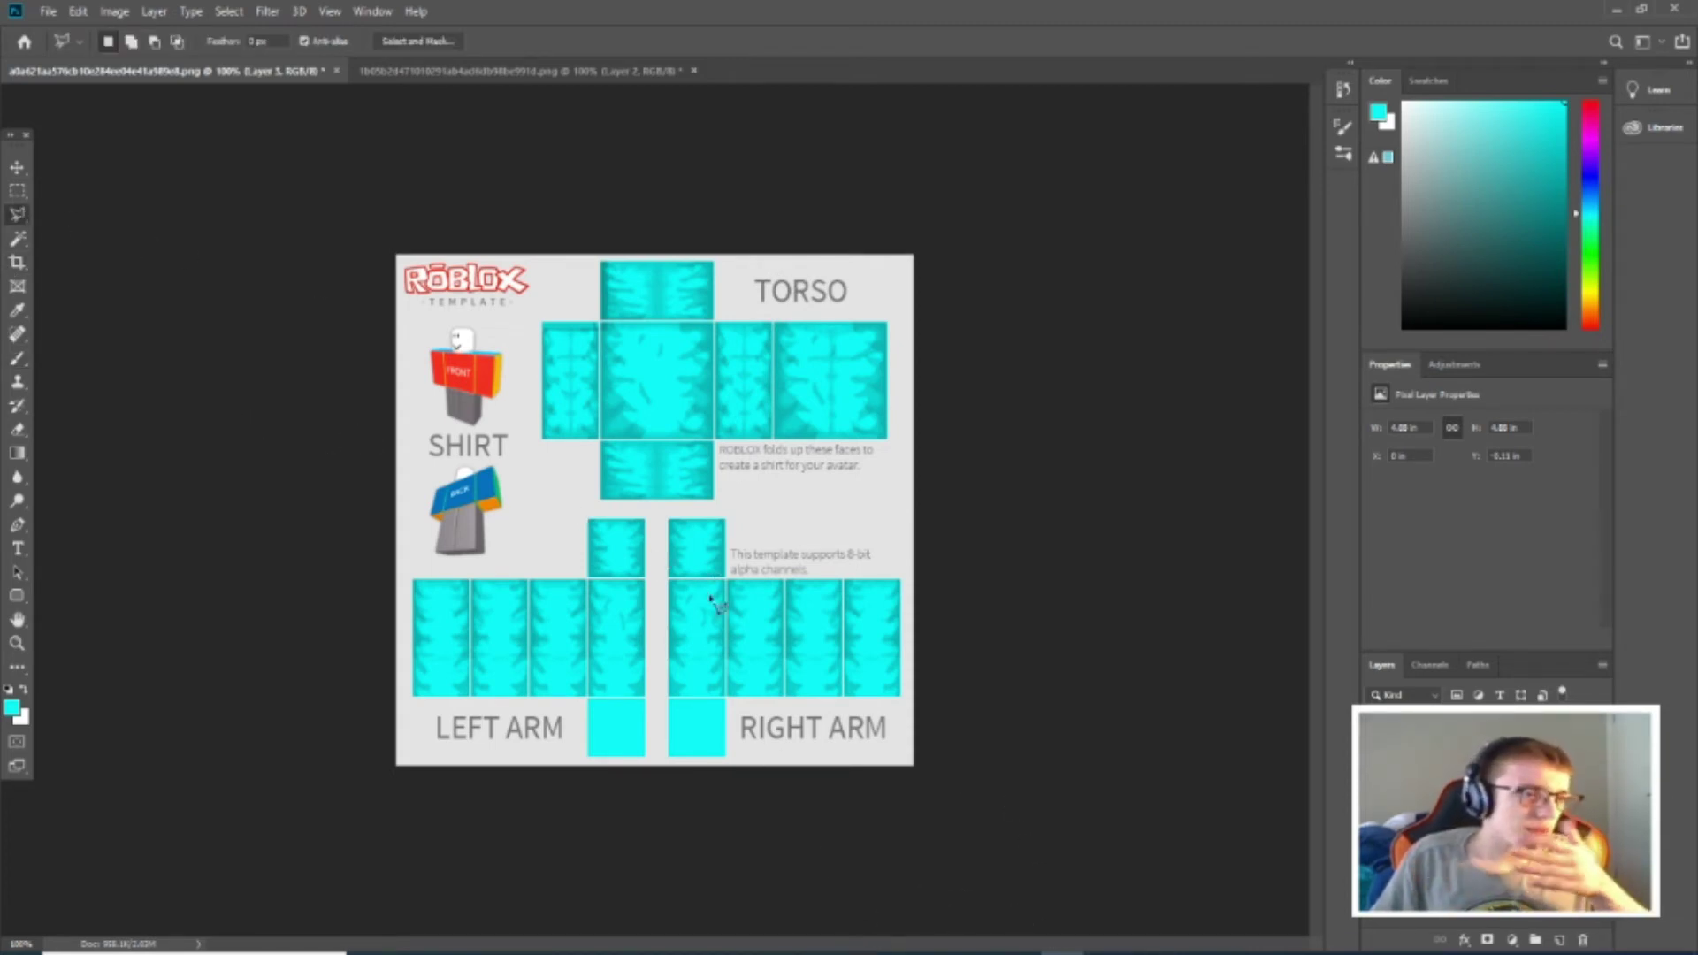
# Start an empty text object on the front torso panel with the font size set to 10 pt.
pyautogui.click(11, 551)
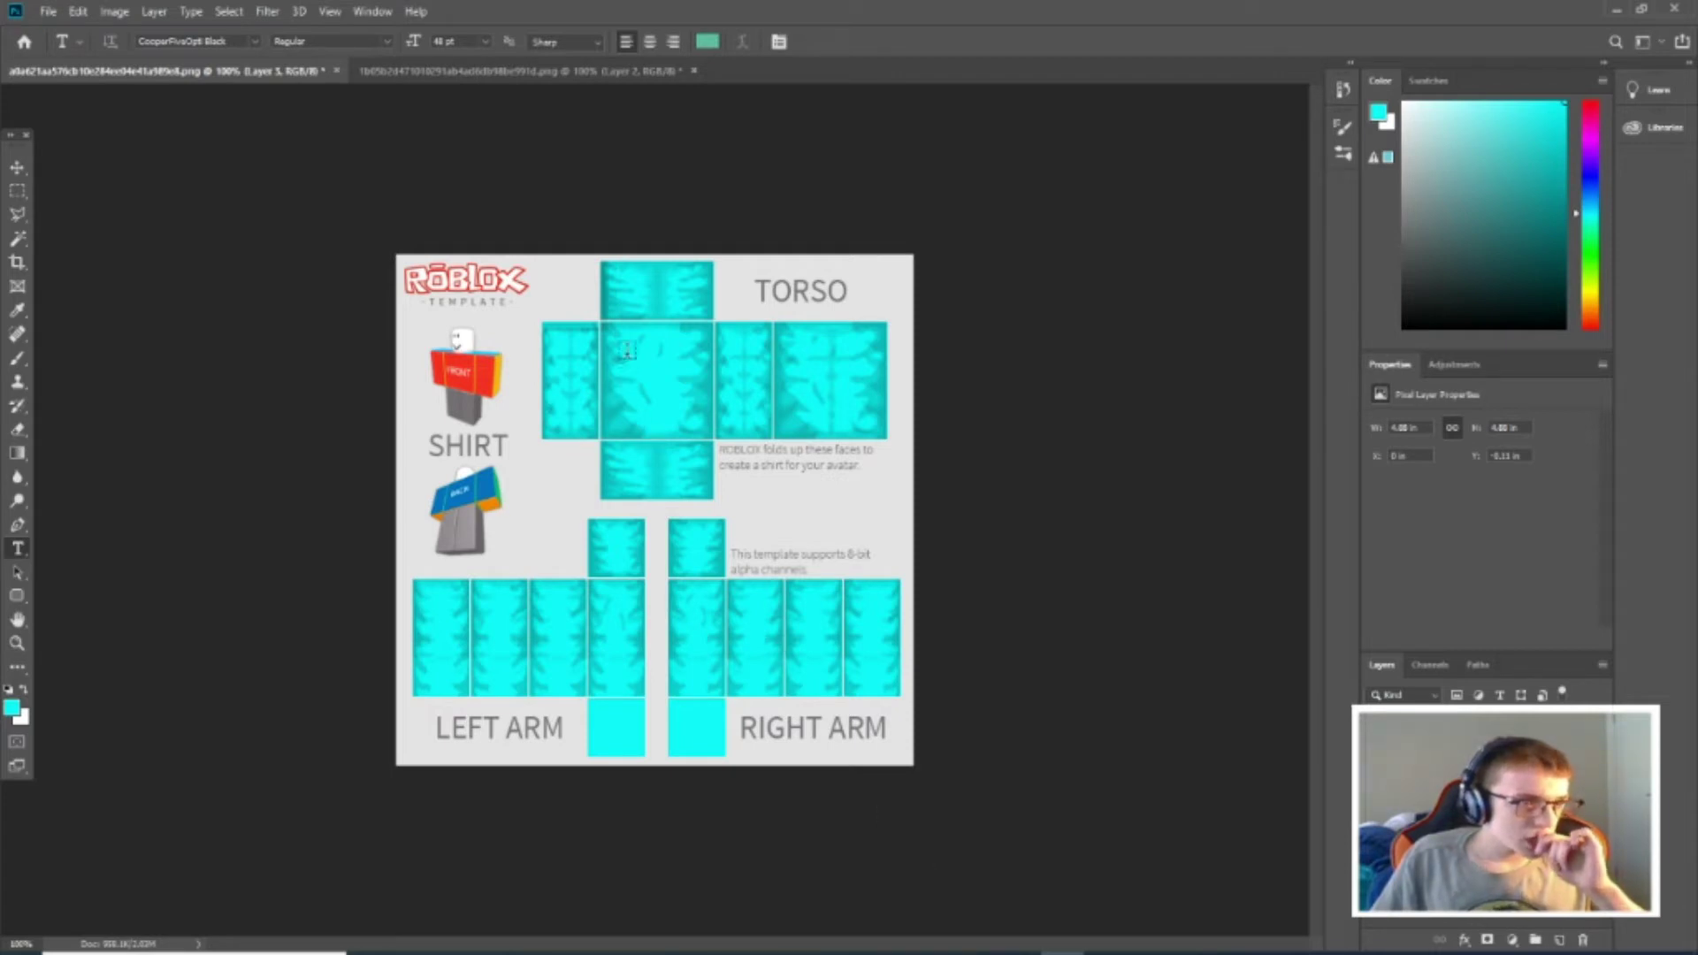
pyautogui.click(653, 352)
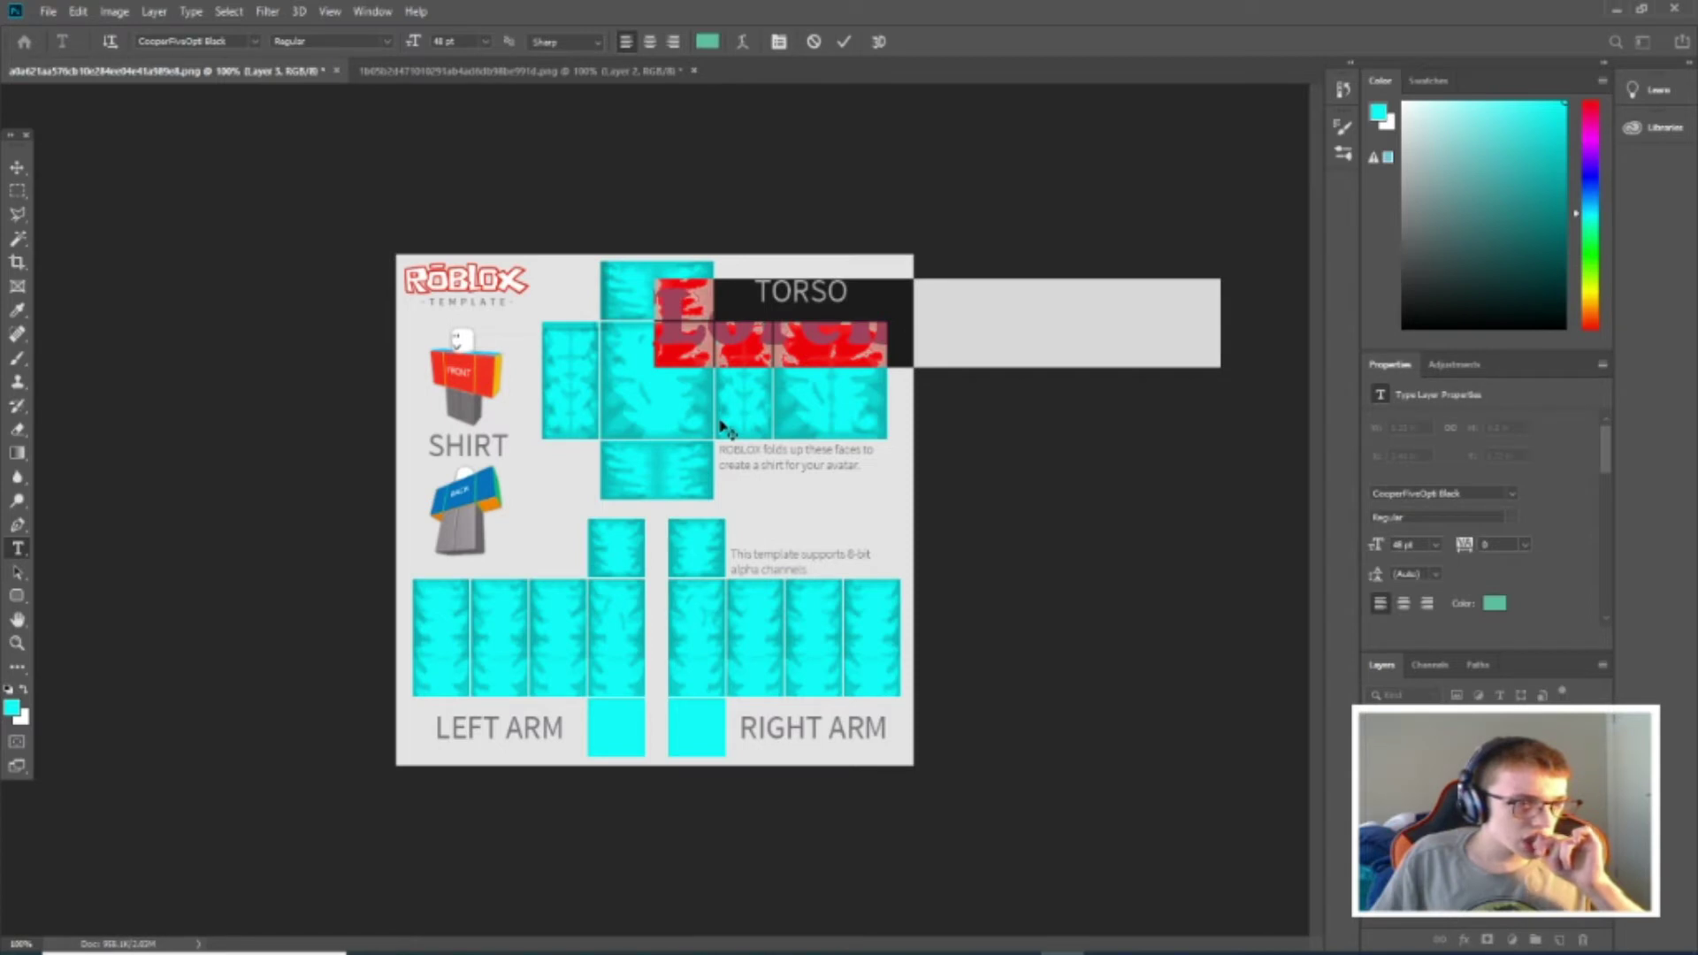
pyautogui.press('BackSpace')
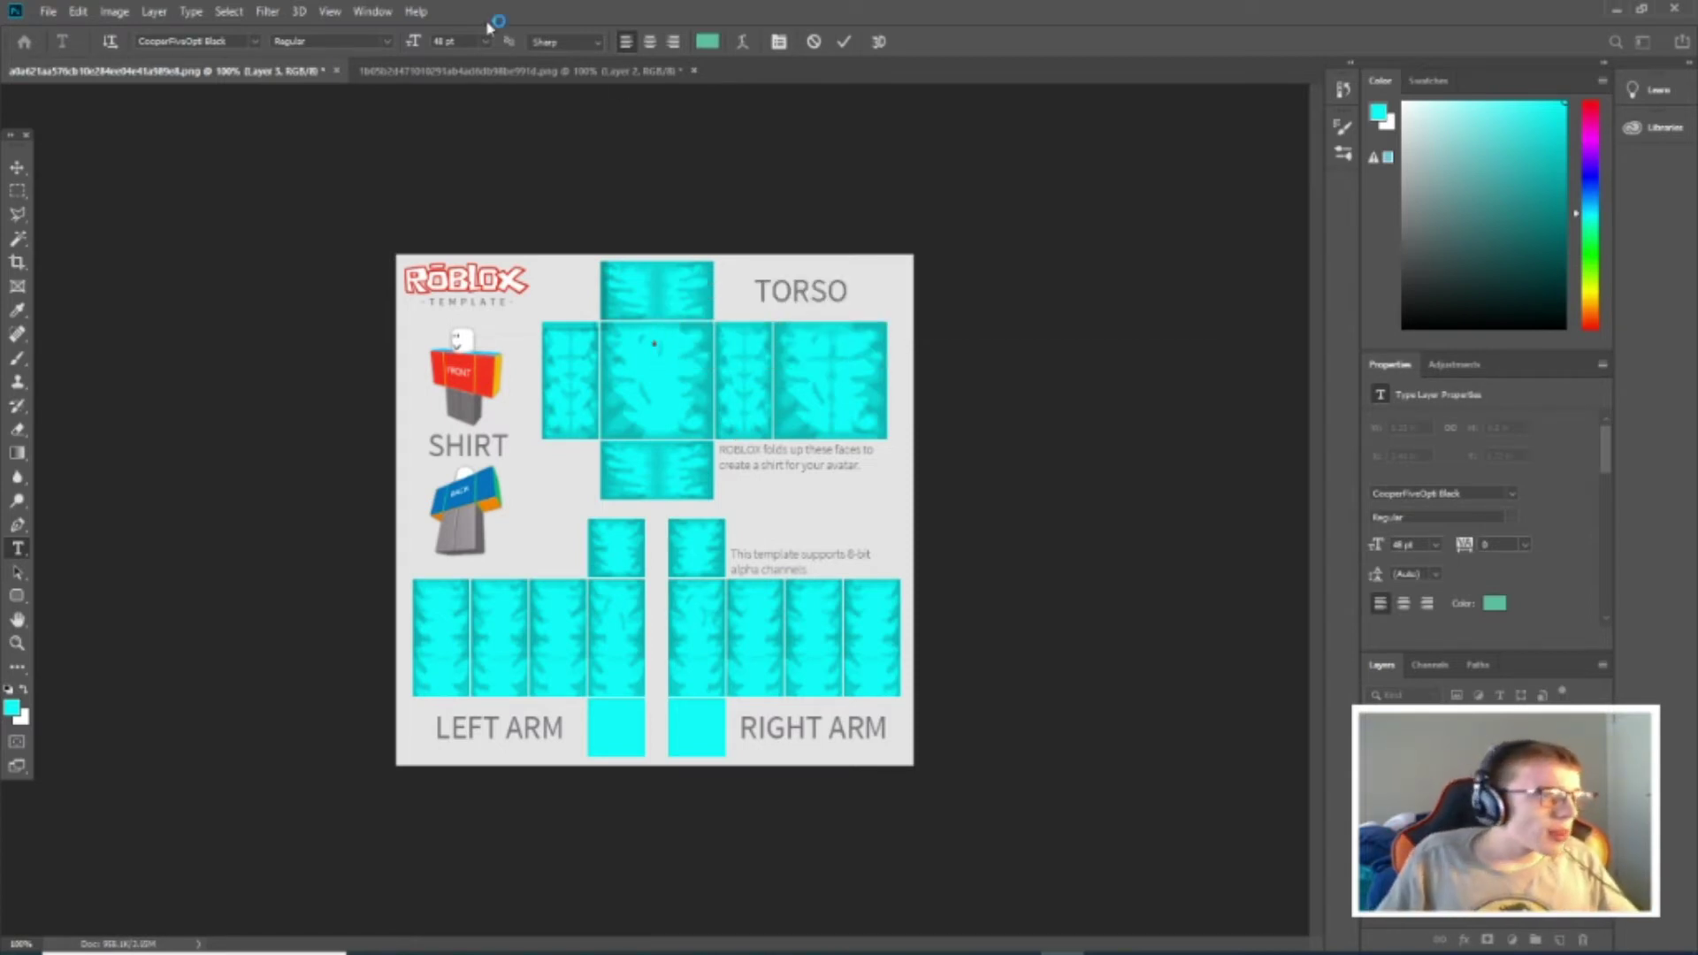
pyautogui.click(490, 42)
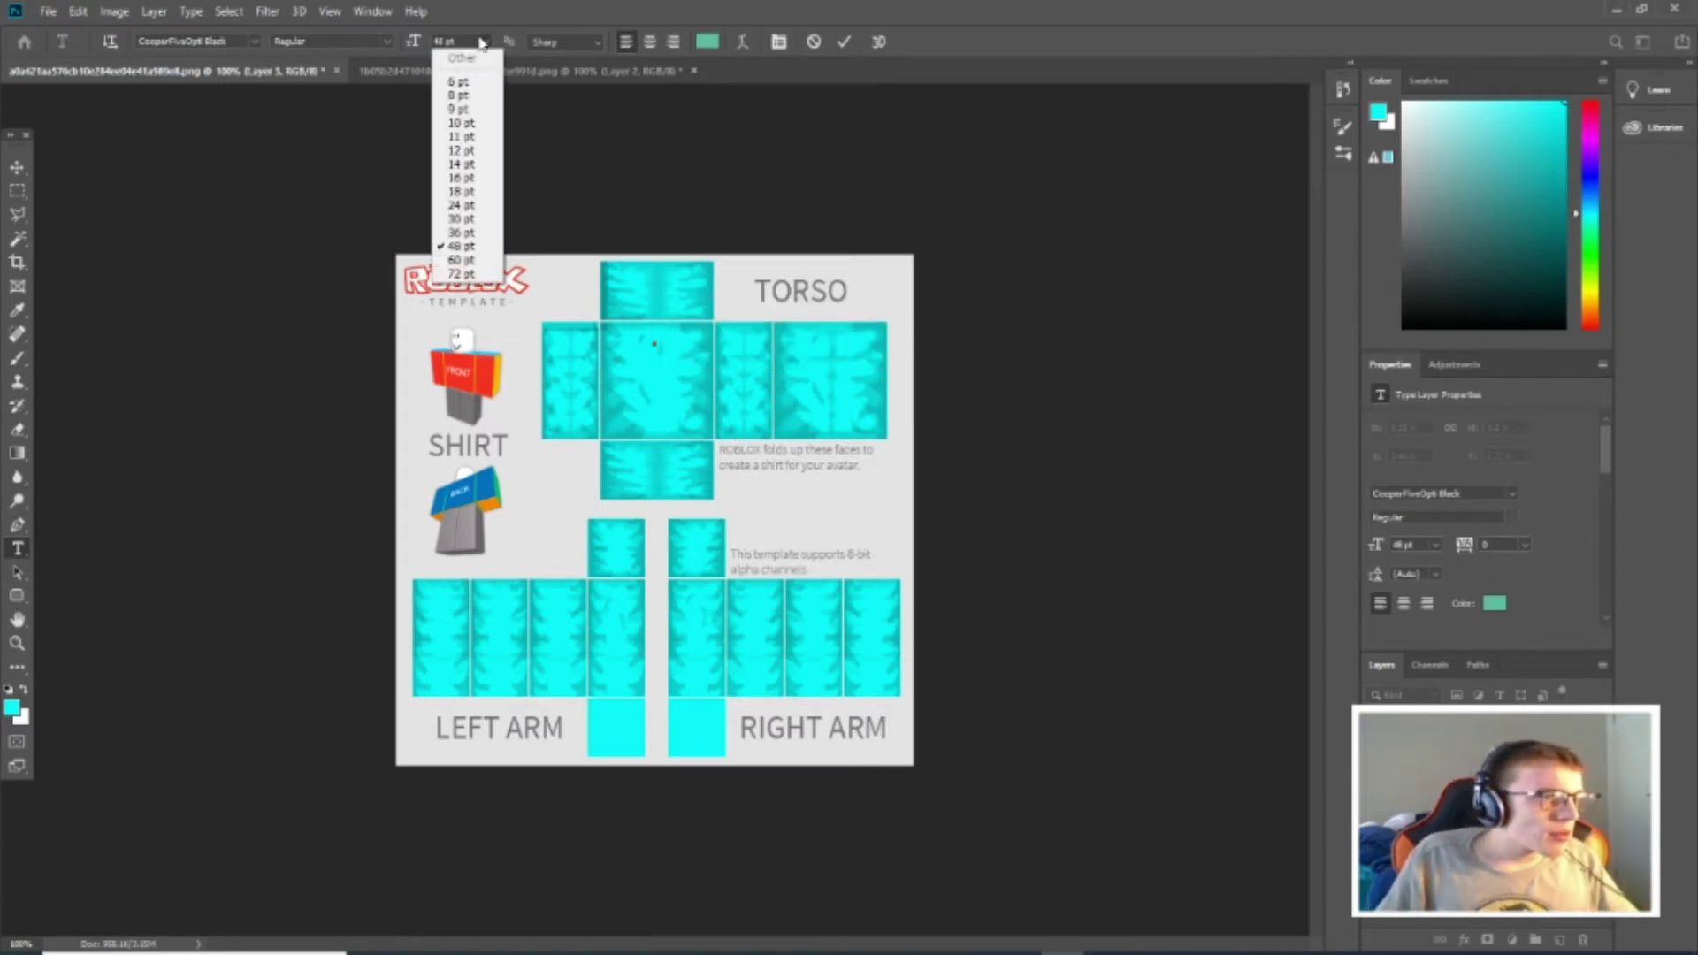
pyautogui.click(460, 121)
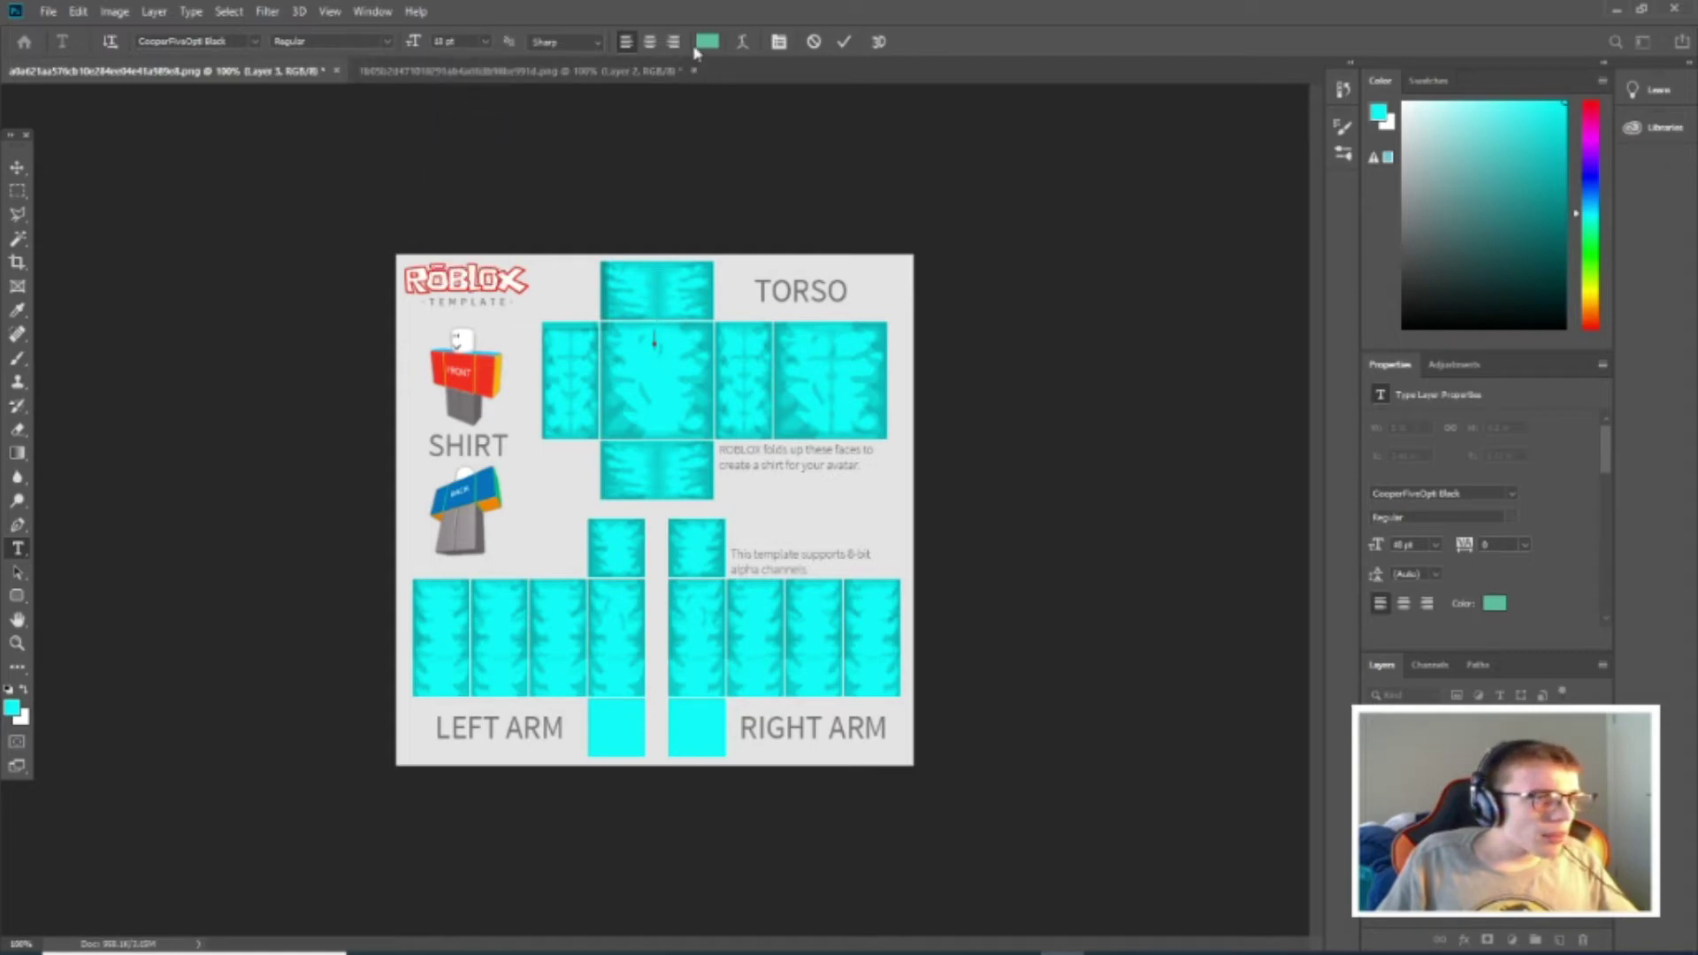
# Set the text colour to white (#ffffff).
pyautogui.click(708, 42)
pyautogui.write('ffffff')
pyautogui.click(1019, 247)
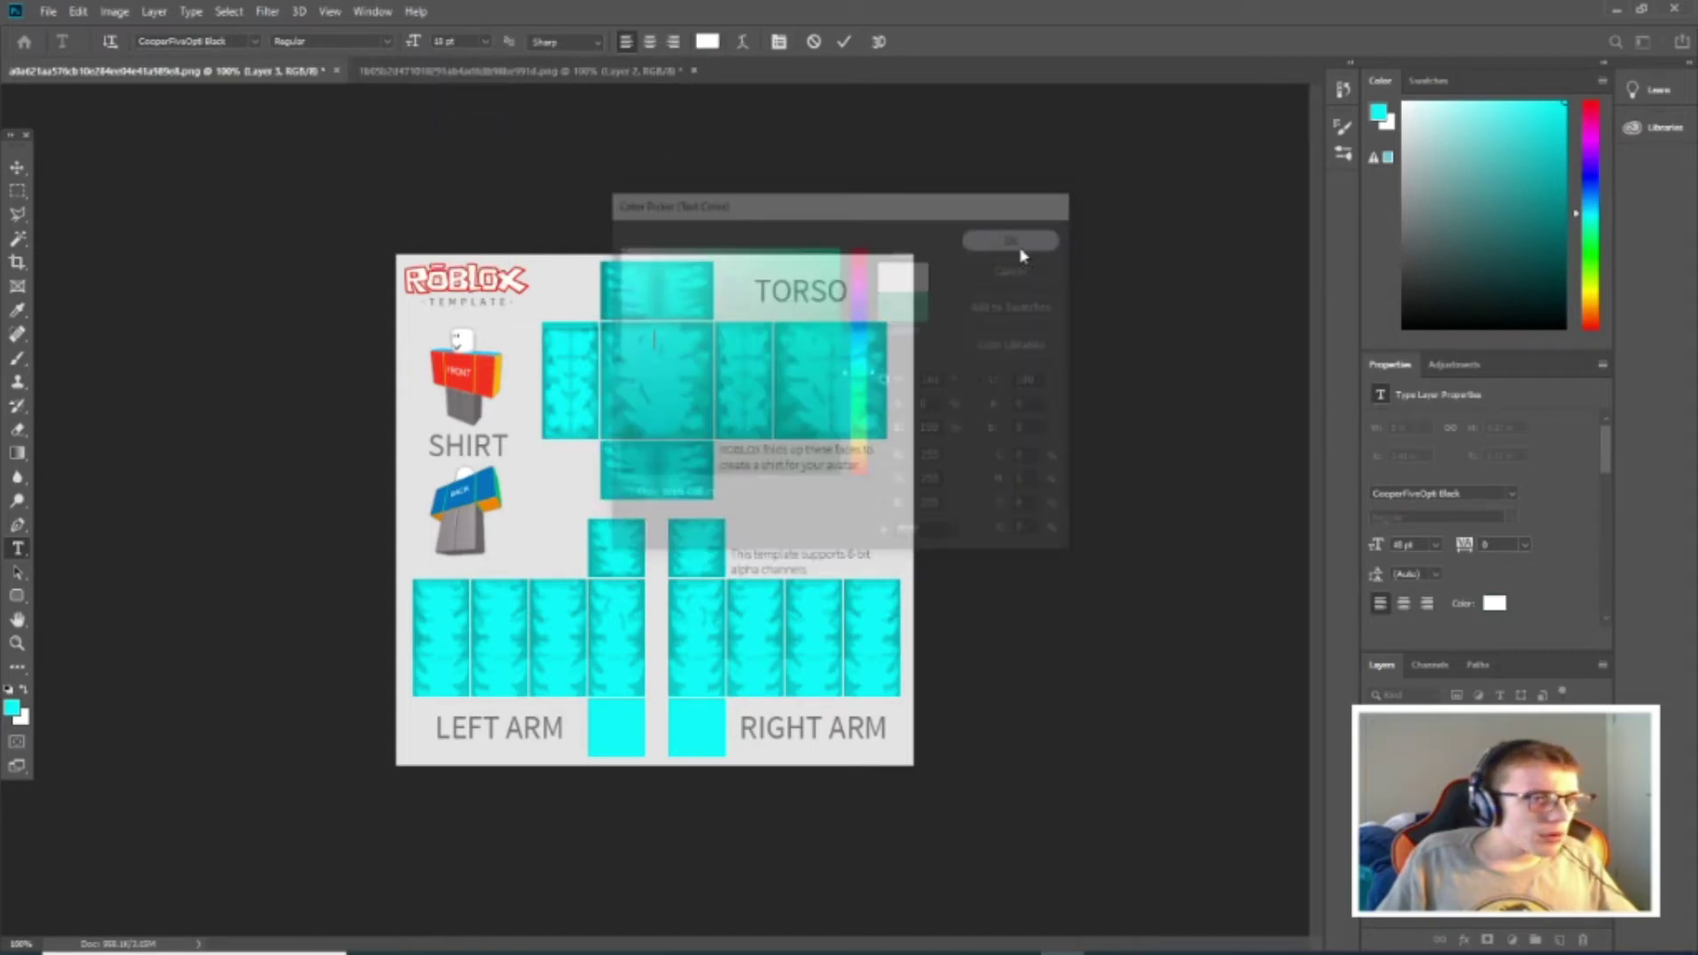
# Enter "Uncreepablegamez" as the front torso text and stretch it taller and narrower to span the panel's width.
pyautogui.write('Unc')
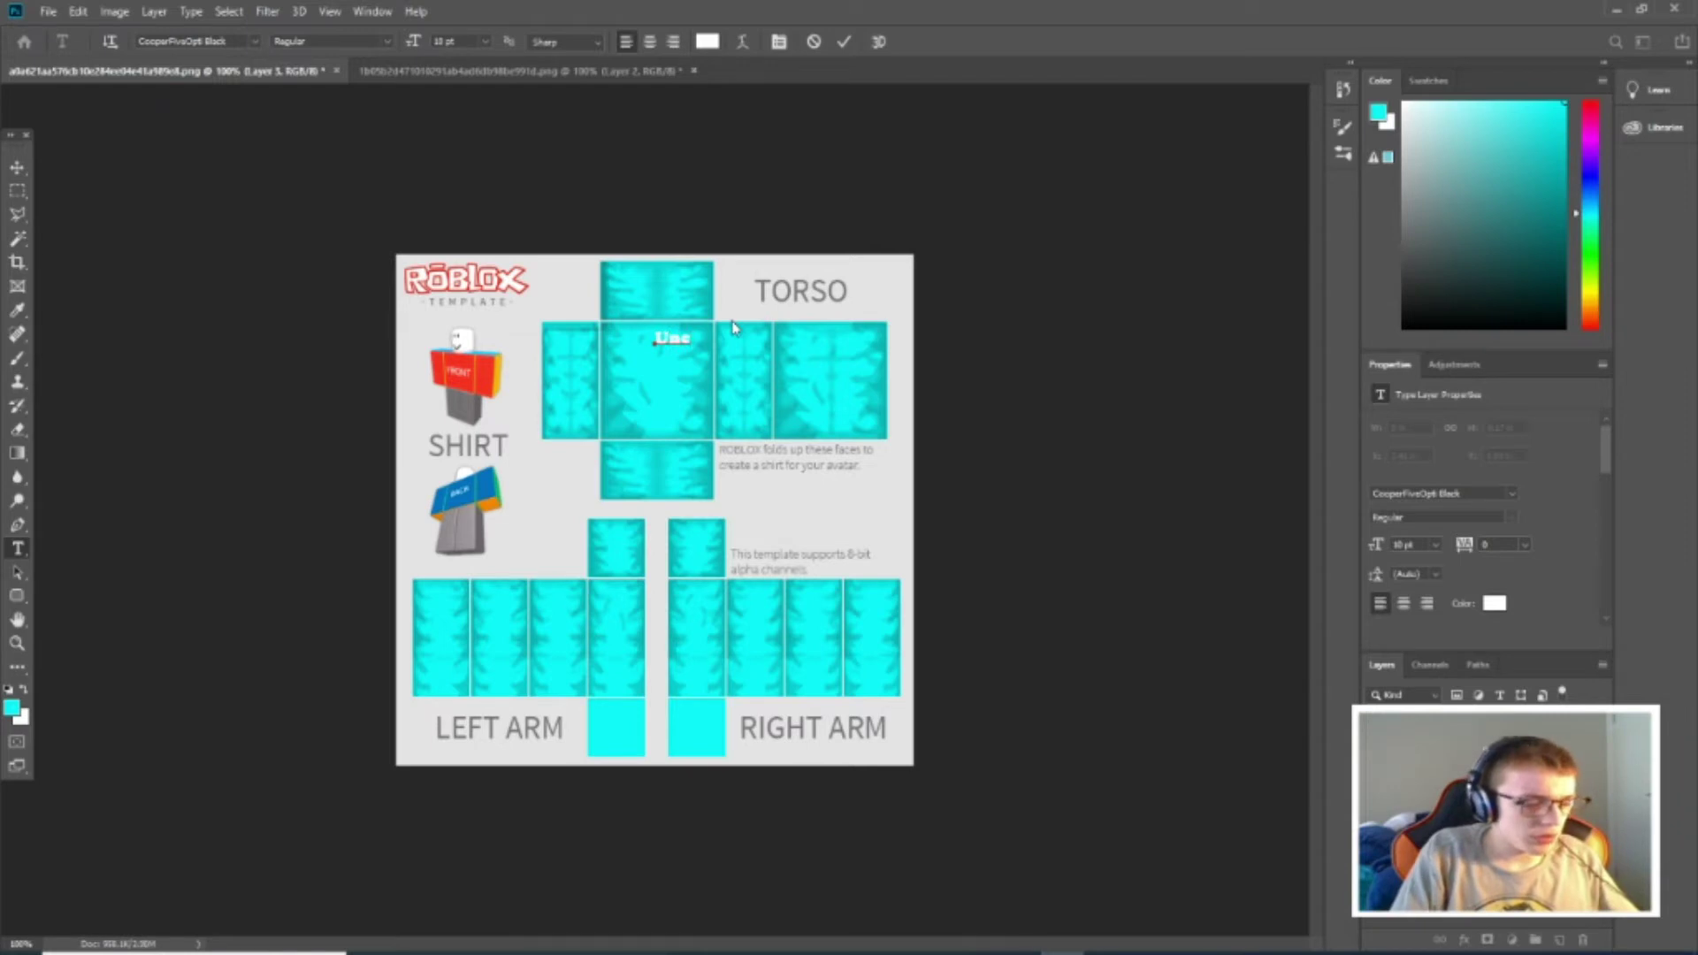
pyautogui.write('toppablegam')
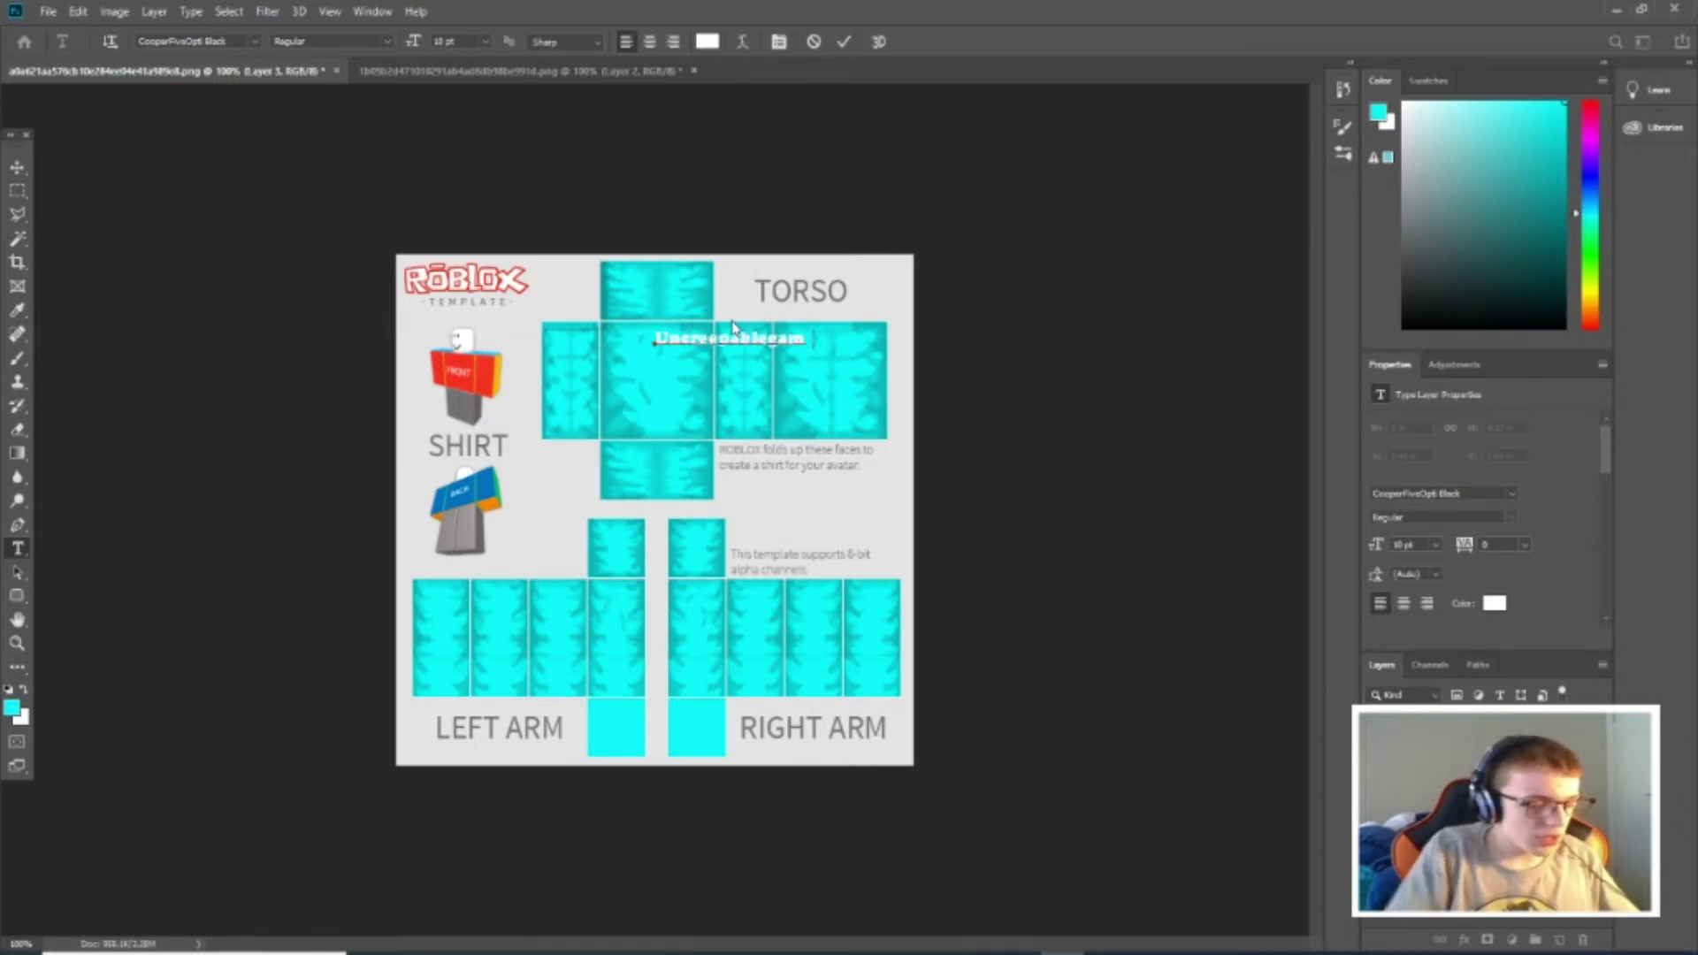
pyautogui.write('es')
pyautogui.click(80, 11)
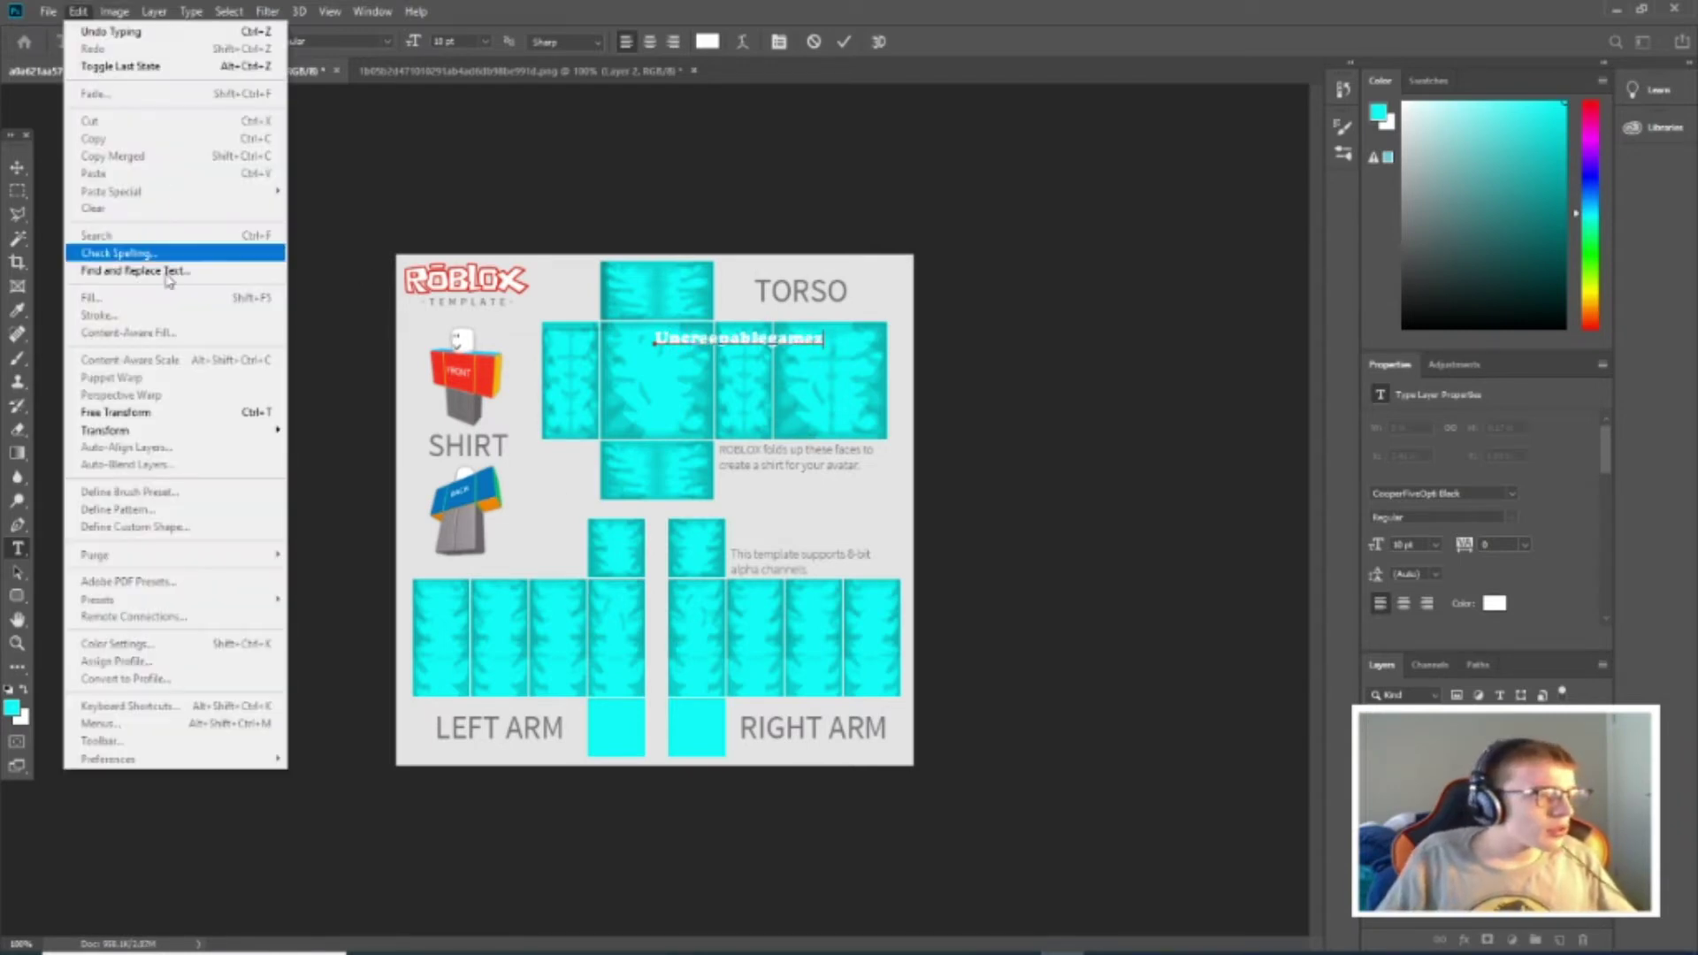
pyautogui.click(133, 409)
pyautogui.moveTo(733, 337); pyautogui.dragTo(607, 350)
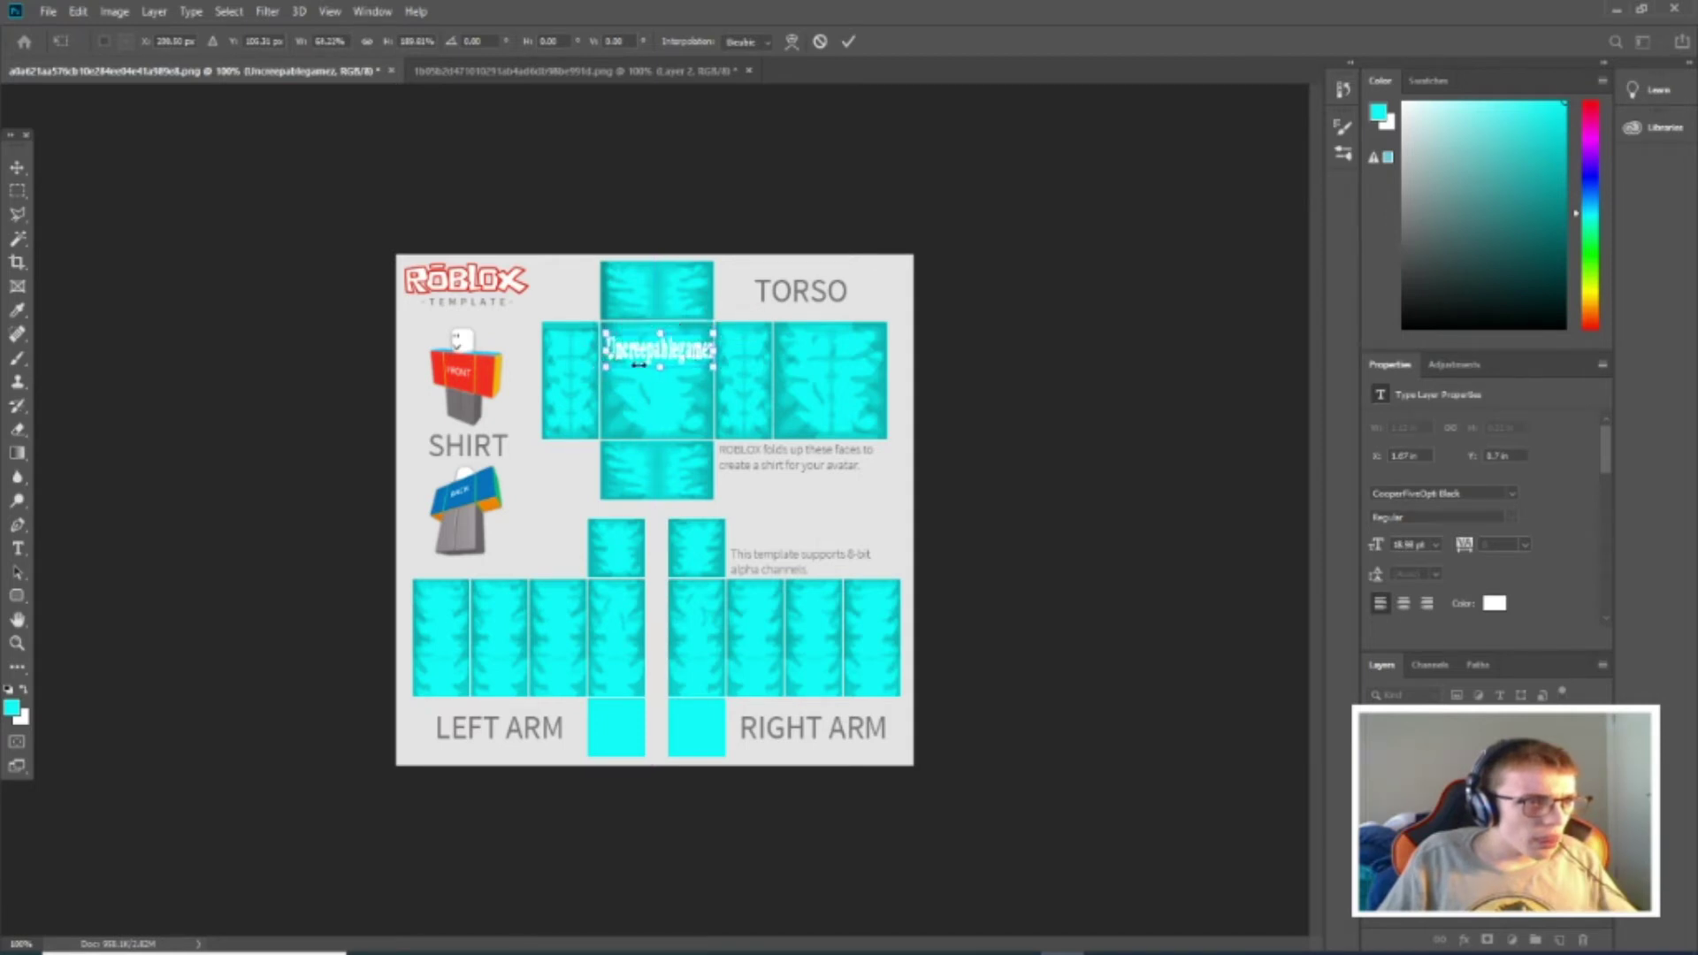
pyautogui.press('Return')
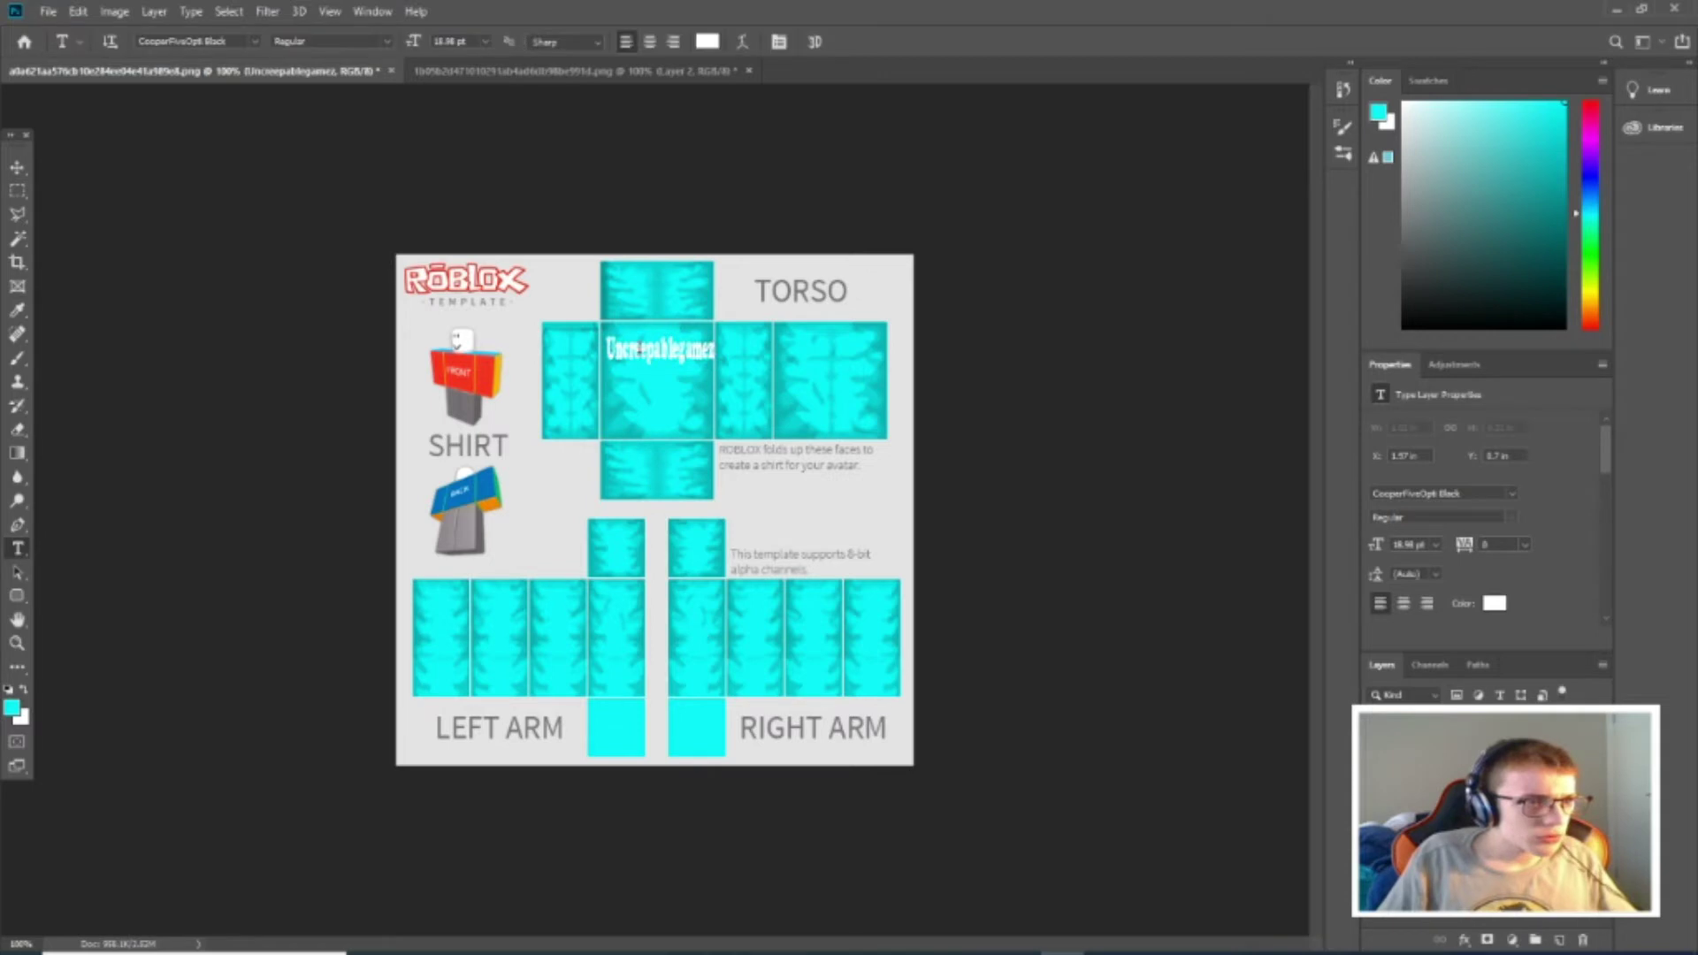
# Nudge the "Uncreepablegamez" text until it sits centred across the upper part of the front torso panel.
pyautogui.click(14, 168)
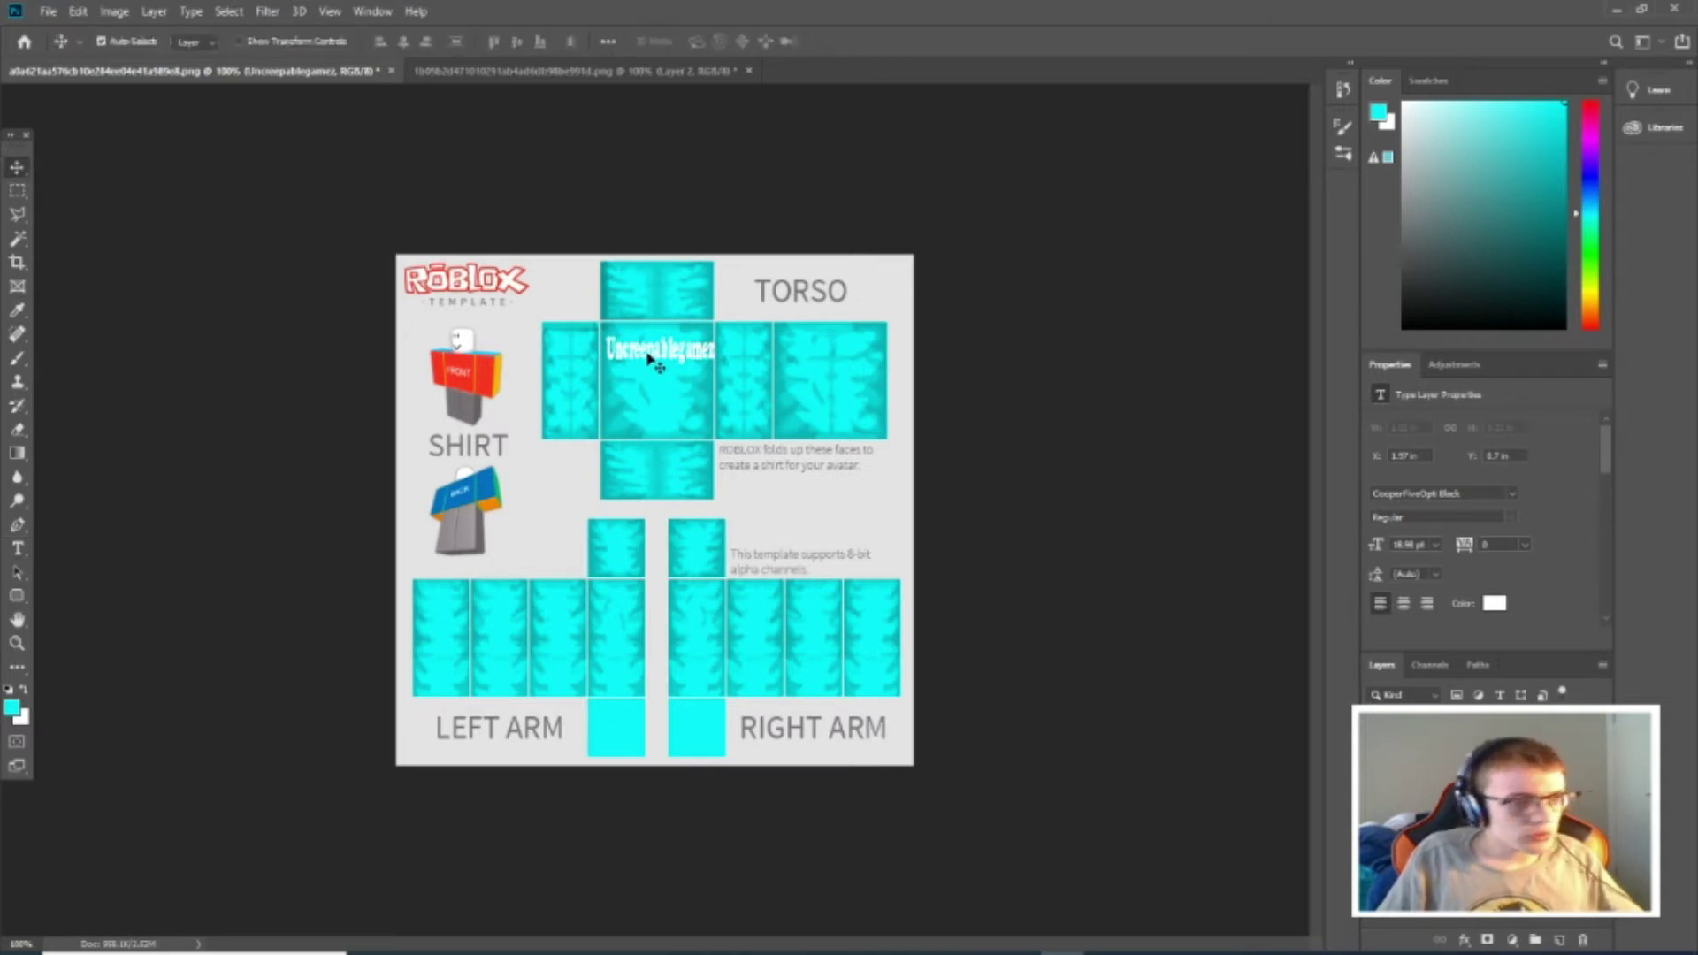
pyautogui.press('Left')
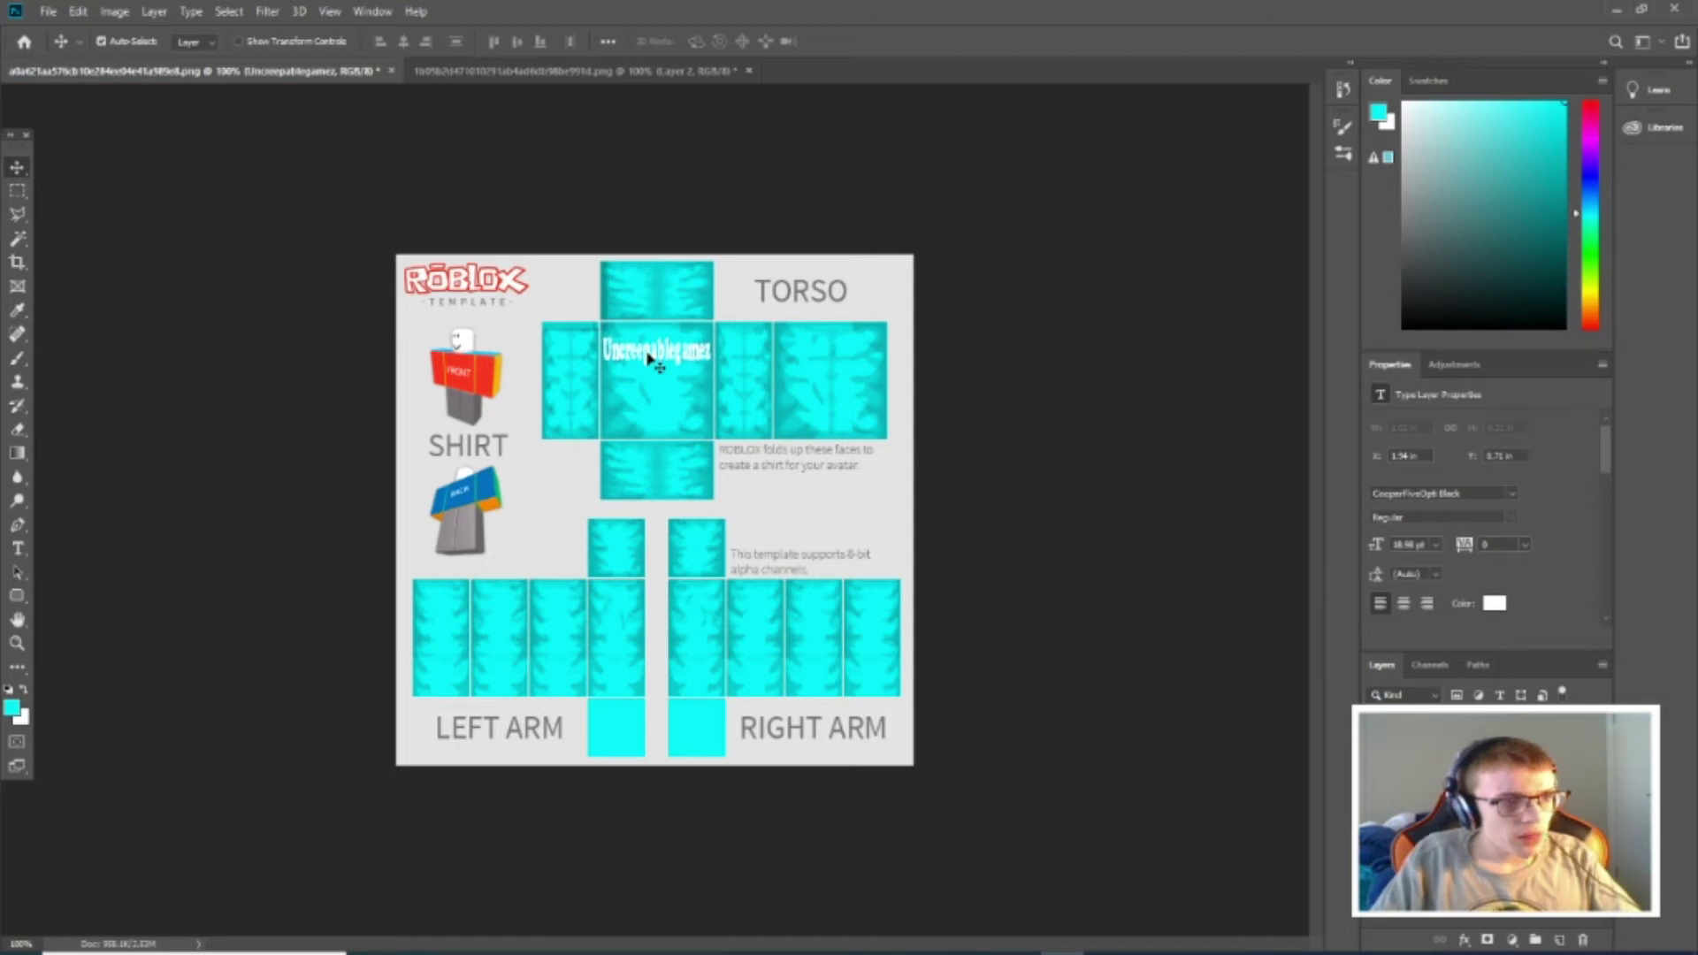
pyautogui.press('Down')
pyautogui.press('Down')
pyautogui.press('Down')
pyautogui.press('Down')
pyautogui.press('Down')
pyautogui.press('Down')
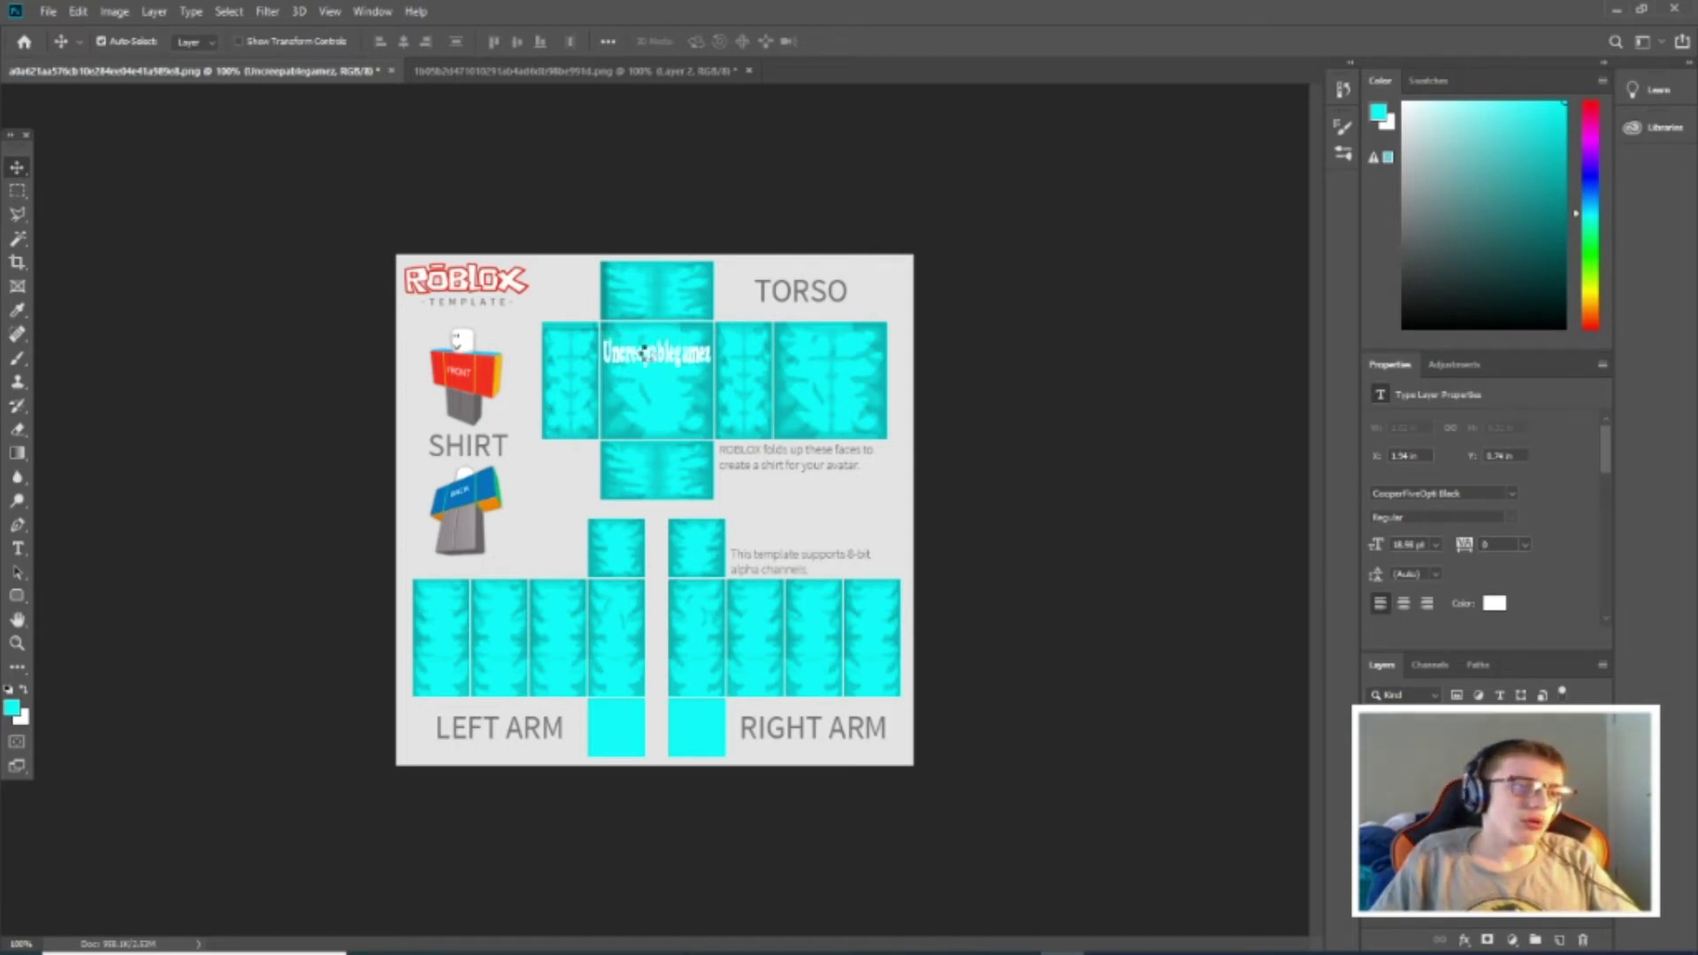
pyautogui.moveTo(648, 358); pyautogui.dragTo(650, 350)
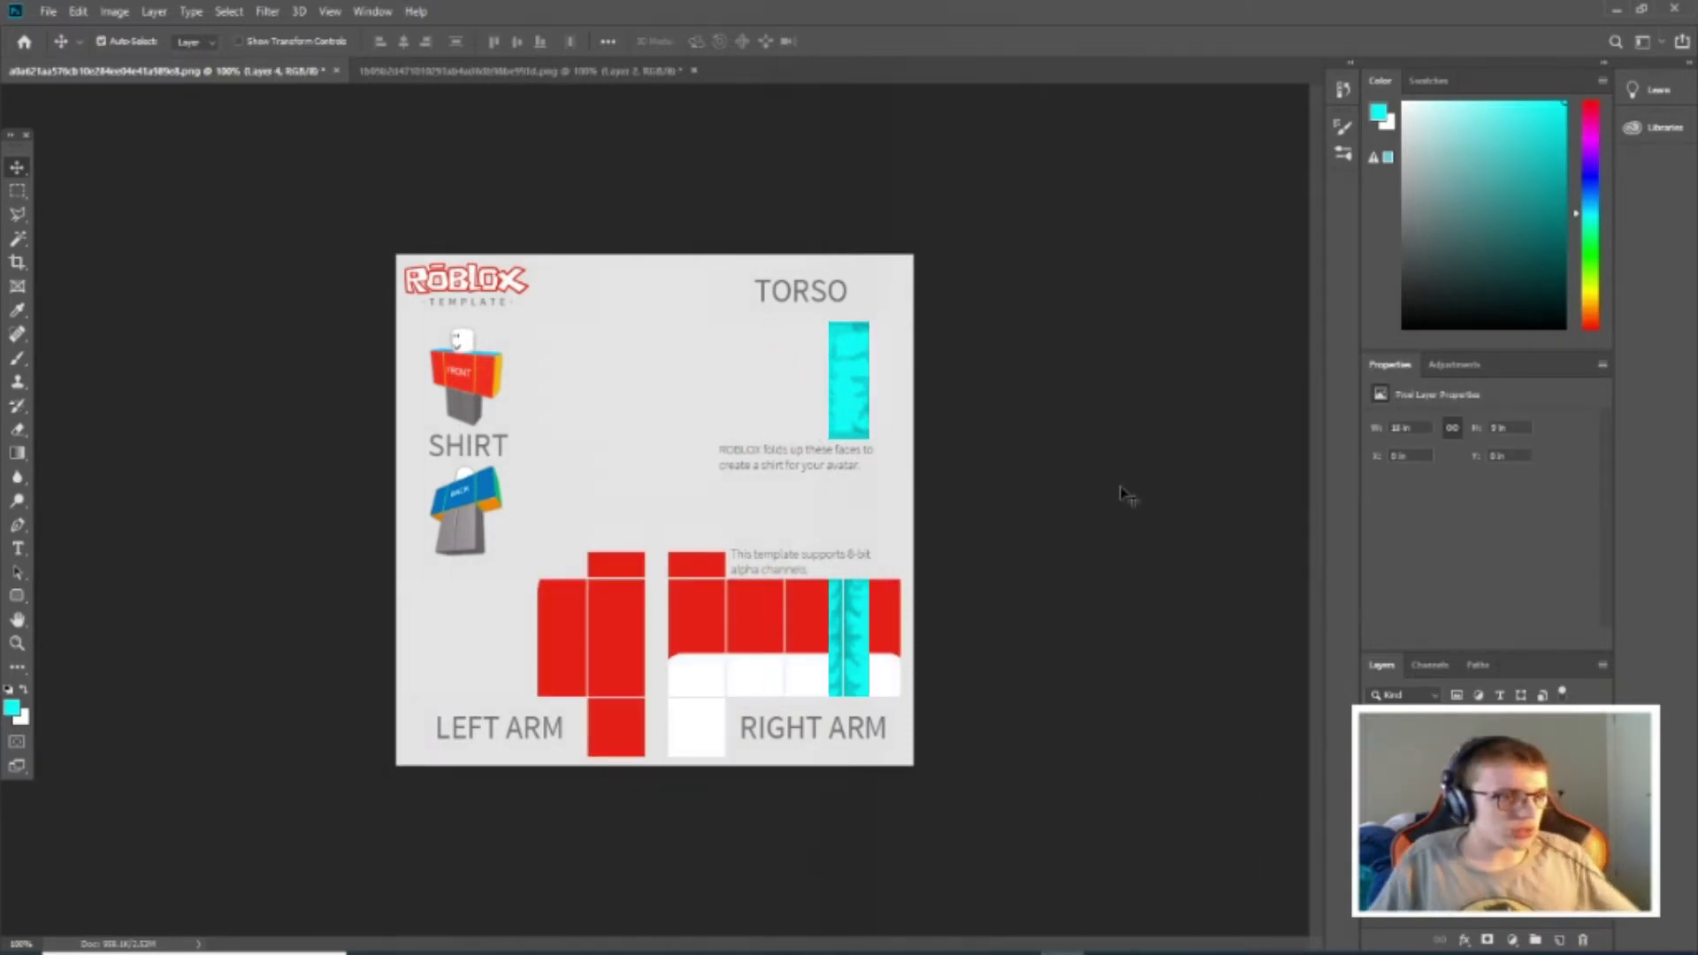
# Paste the Subscribe button image as a new layer and bring it in front of the shirt template.
pyautogui.hotkey('ctrl', 'z')
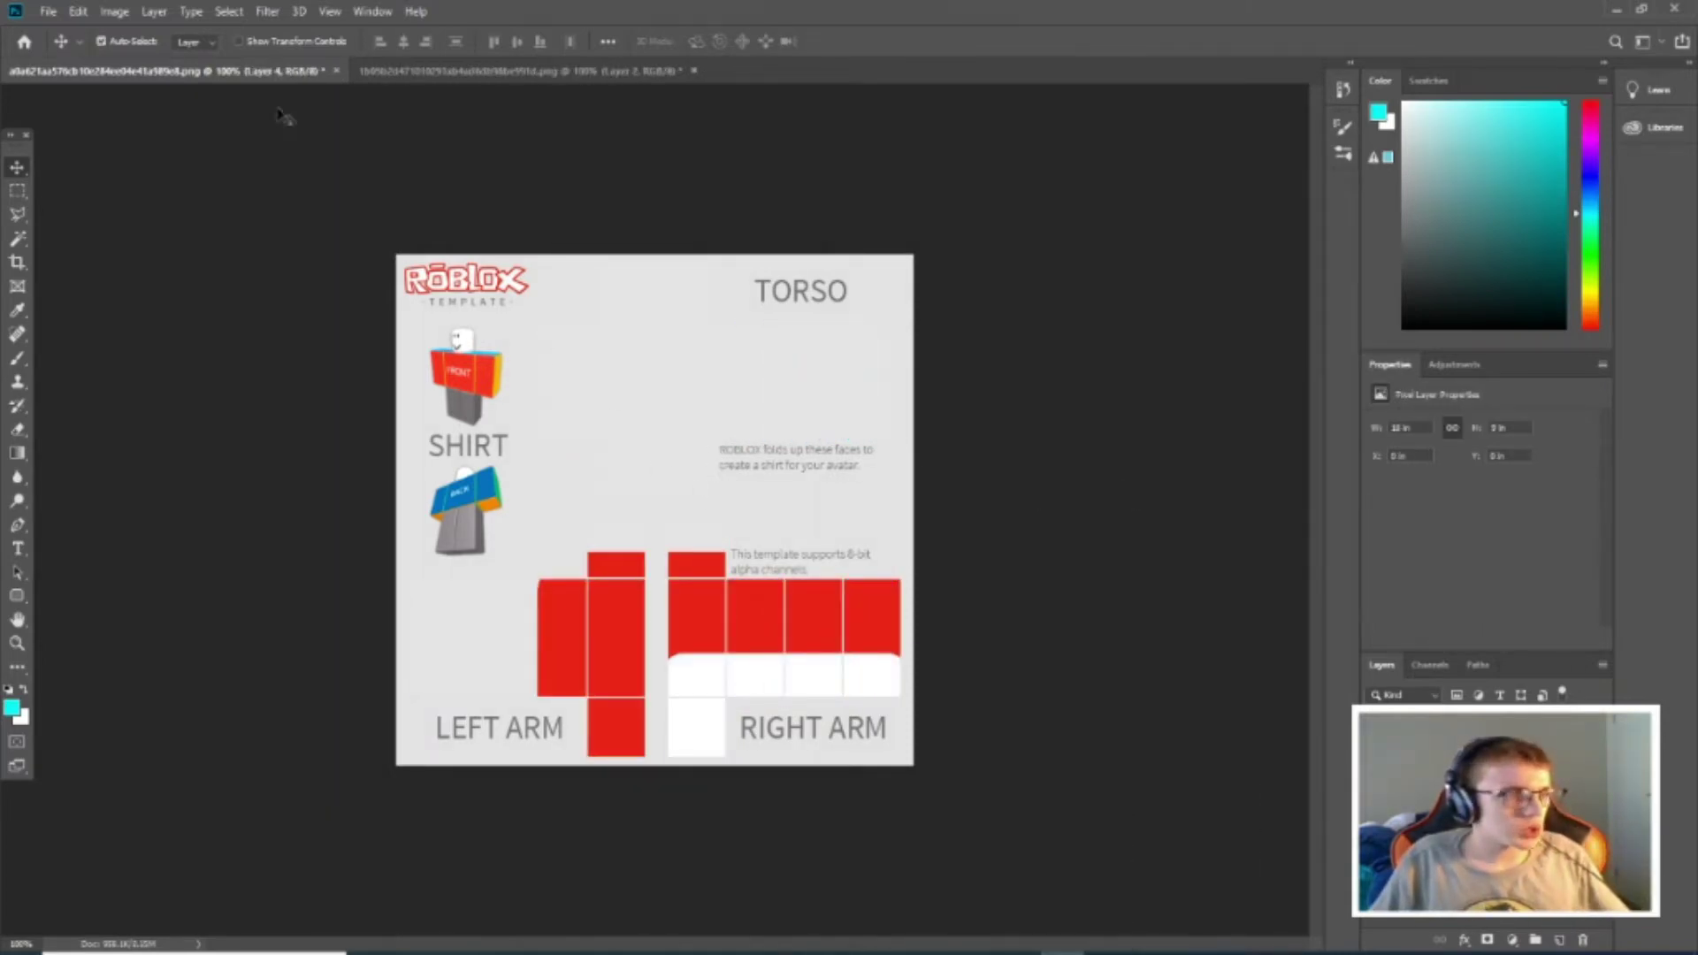
pyautogui.click(78, 12)
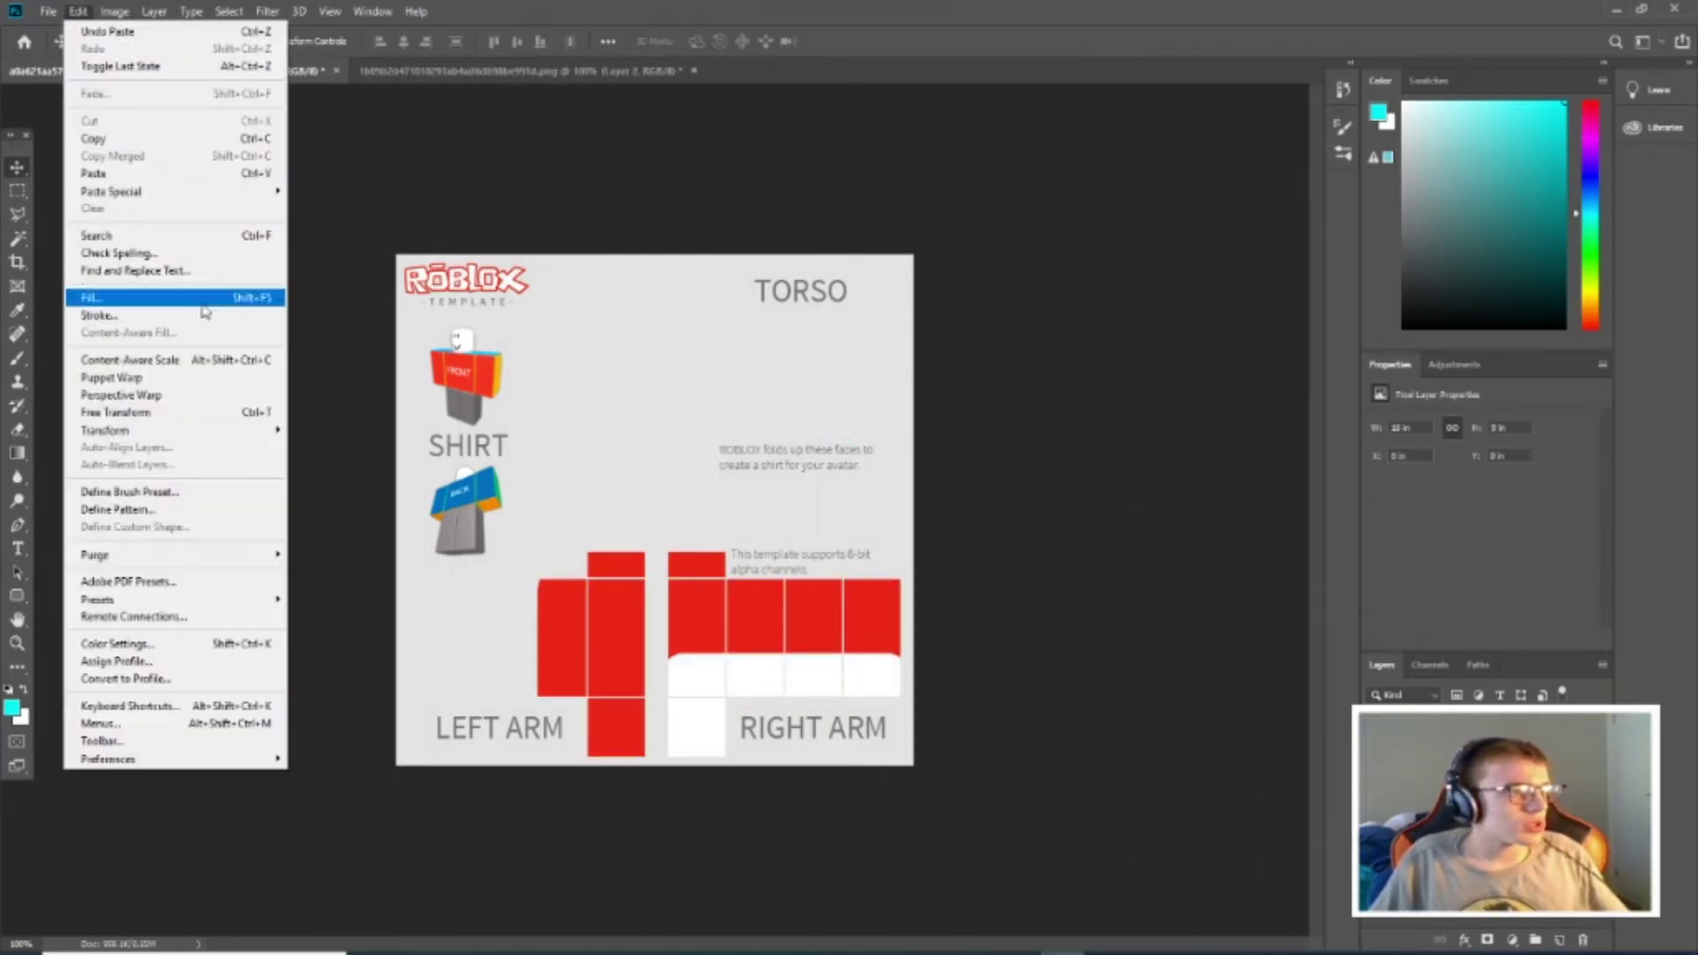
pyautogui.click(162, 414)
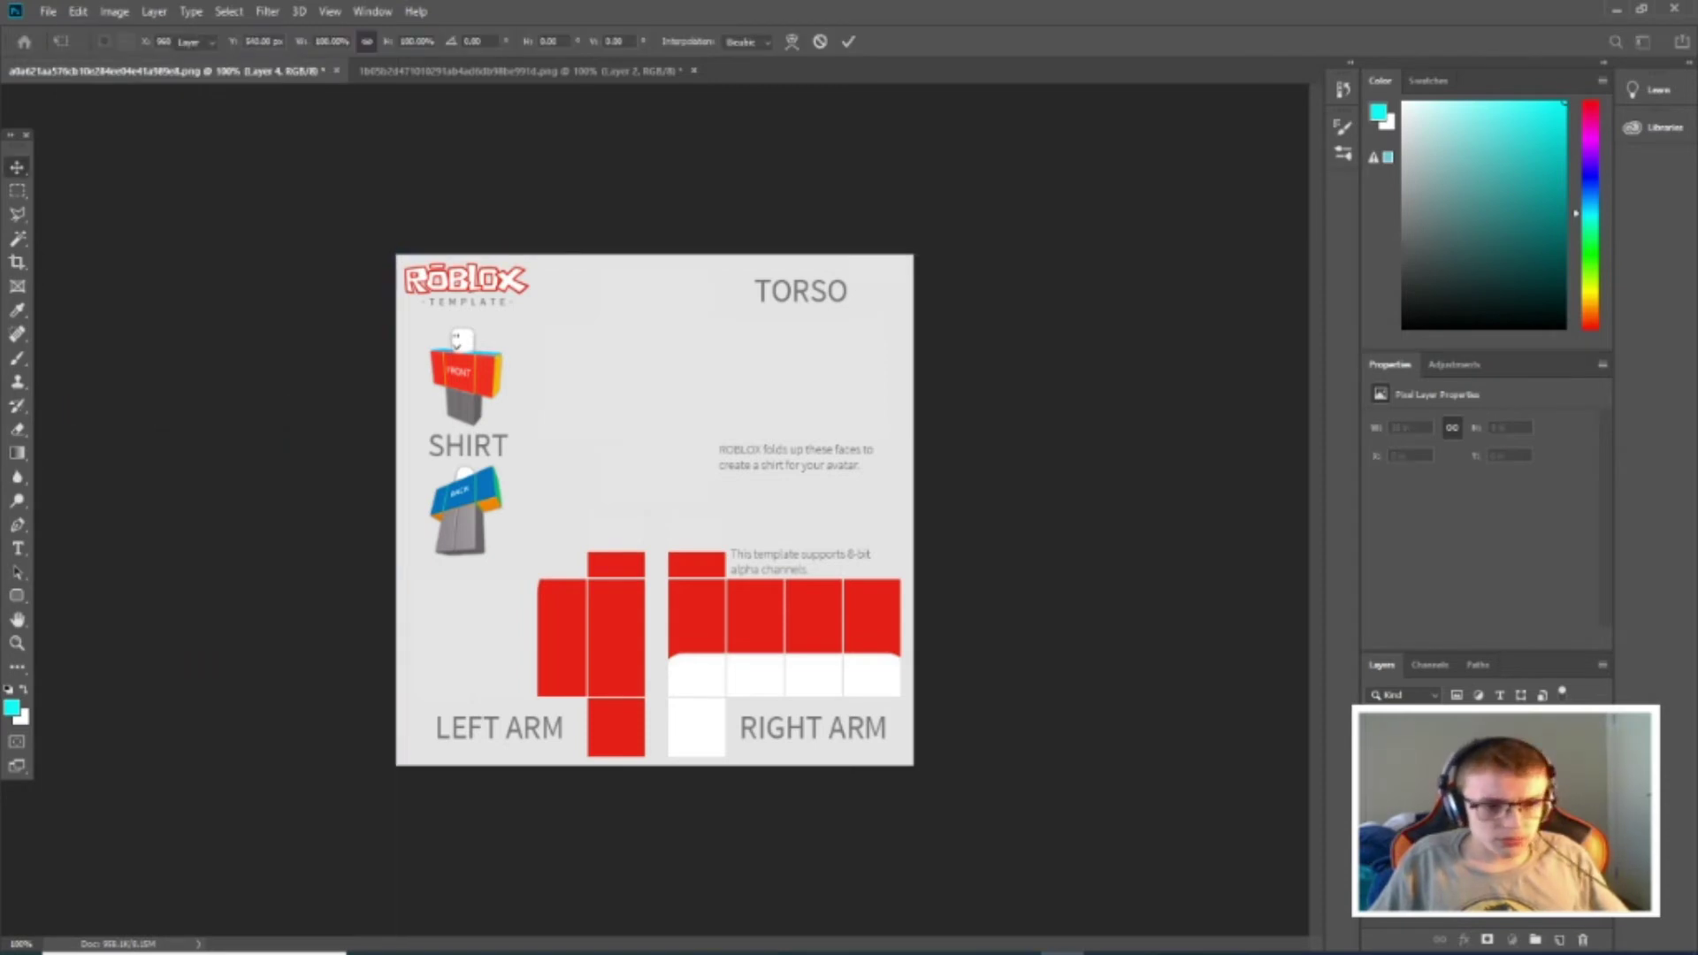
pyautogui.press('Return')
# Scale the pasted Subscribe image down to about 2.22 by 0.8 in and place it just below the torso panels.
pyautogui.click(112, 11)
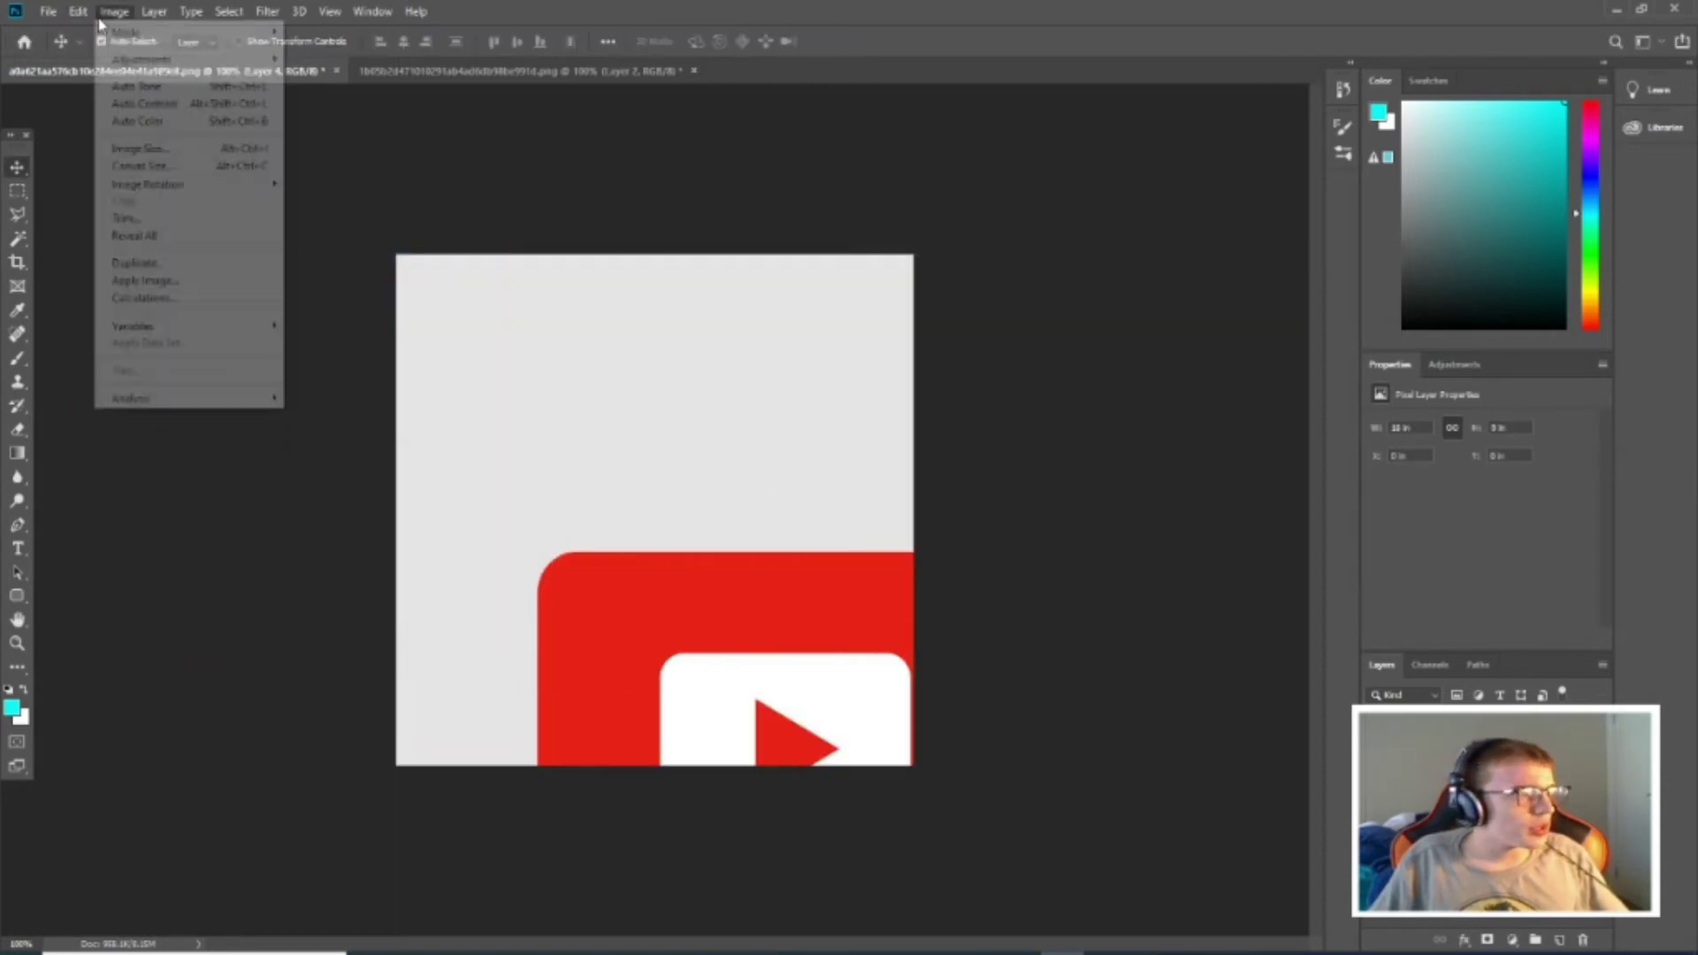
pyautogui.moveTo(89, 12)
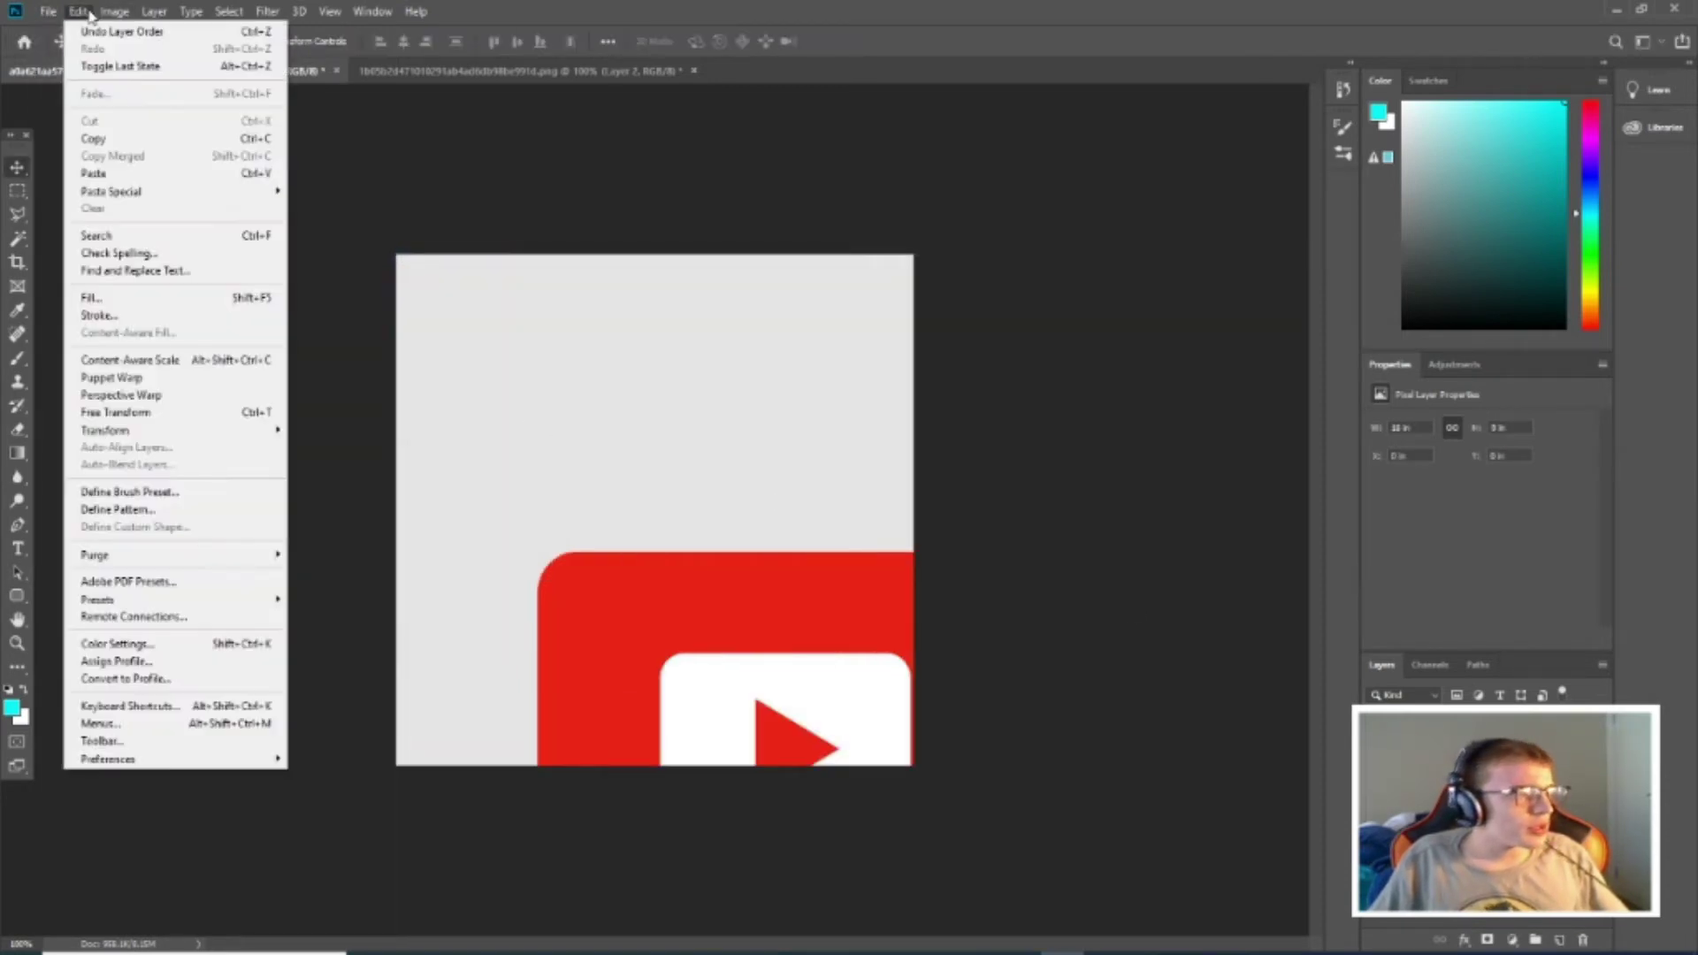
pyautogui.click(181, 418)
pyautogui.moveTo(411, 284); pyautogui.dragTo(484, 411)
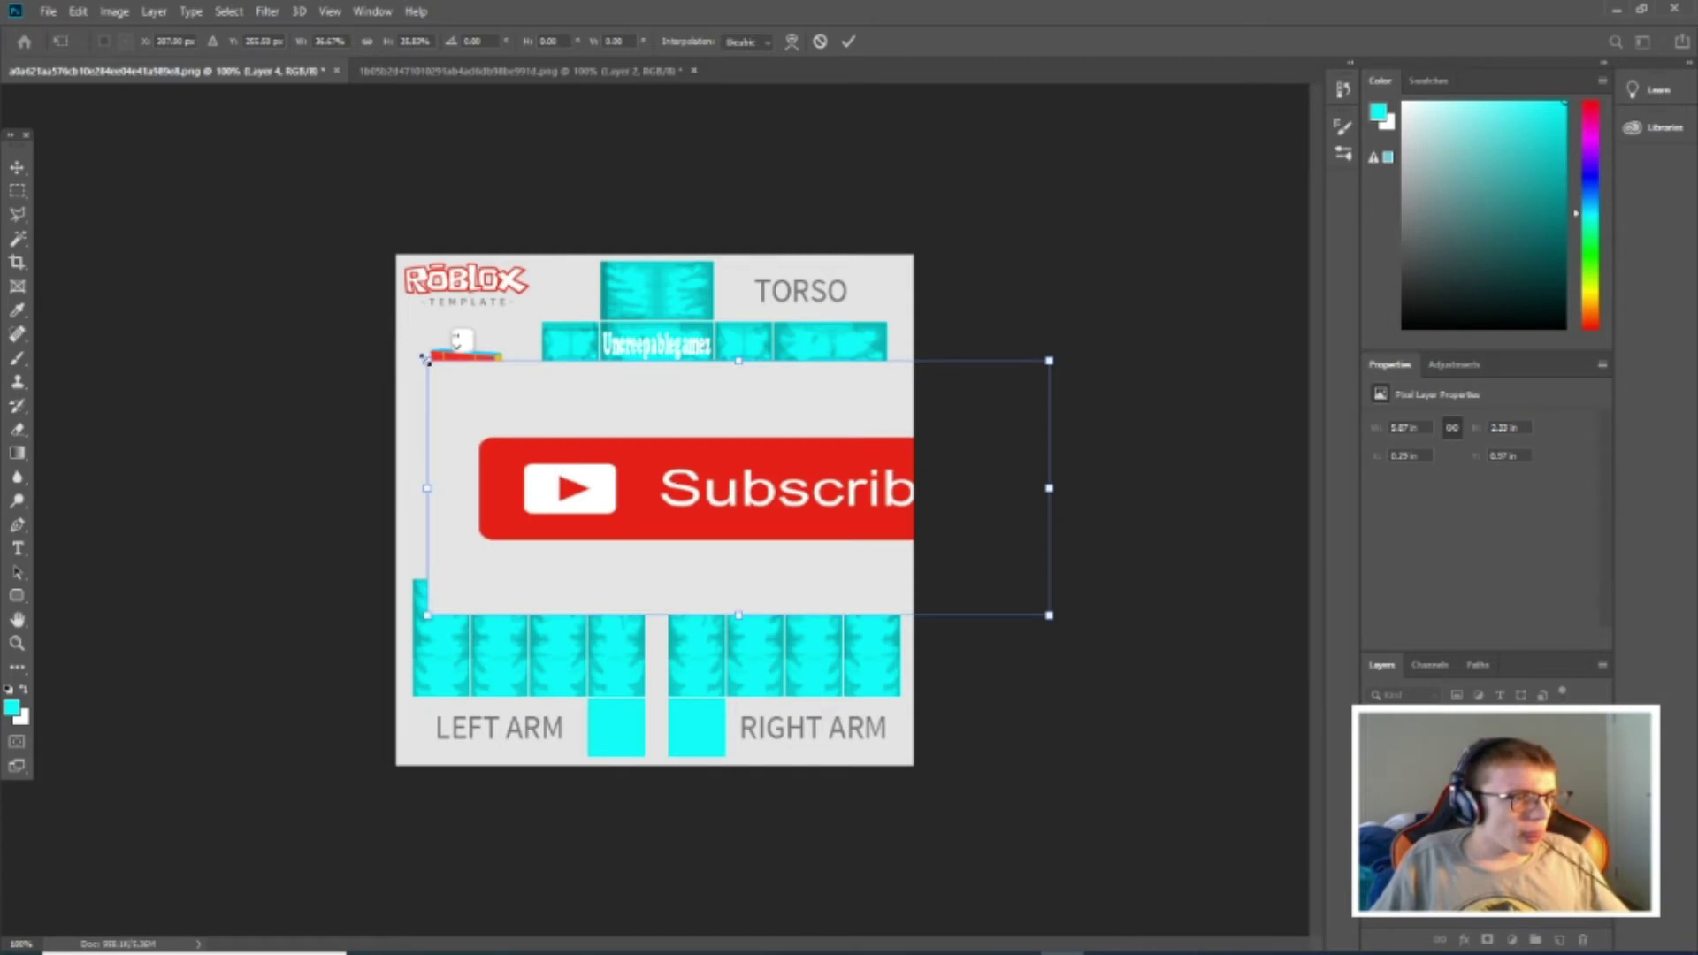
pyautogui.moveTo(424, 360); pyautogui.dragTo(794, 517)
pyautogui.moveTo(925, 573); pyautogui.dragTo(697, 546)
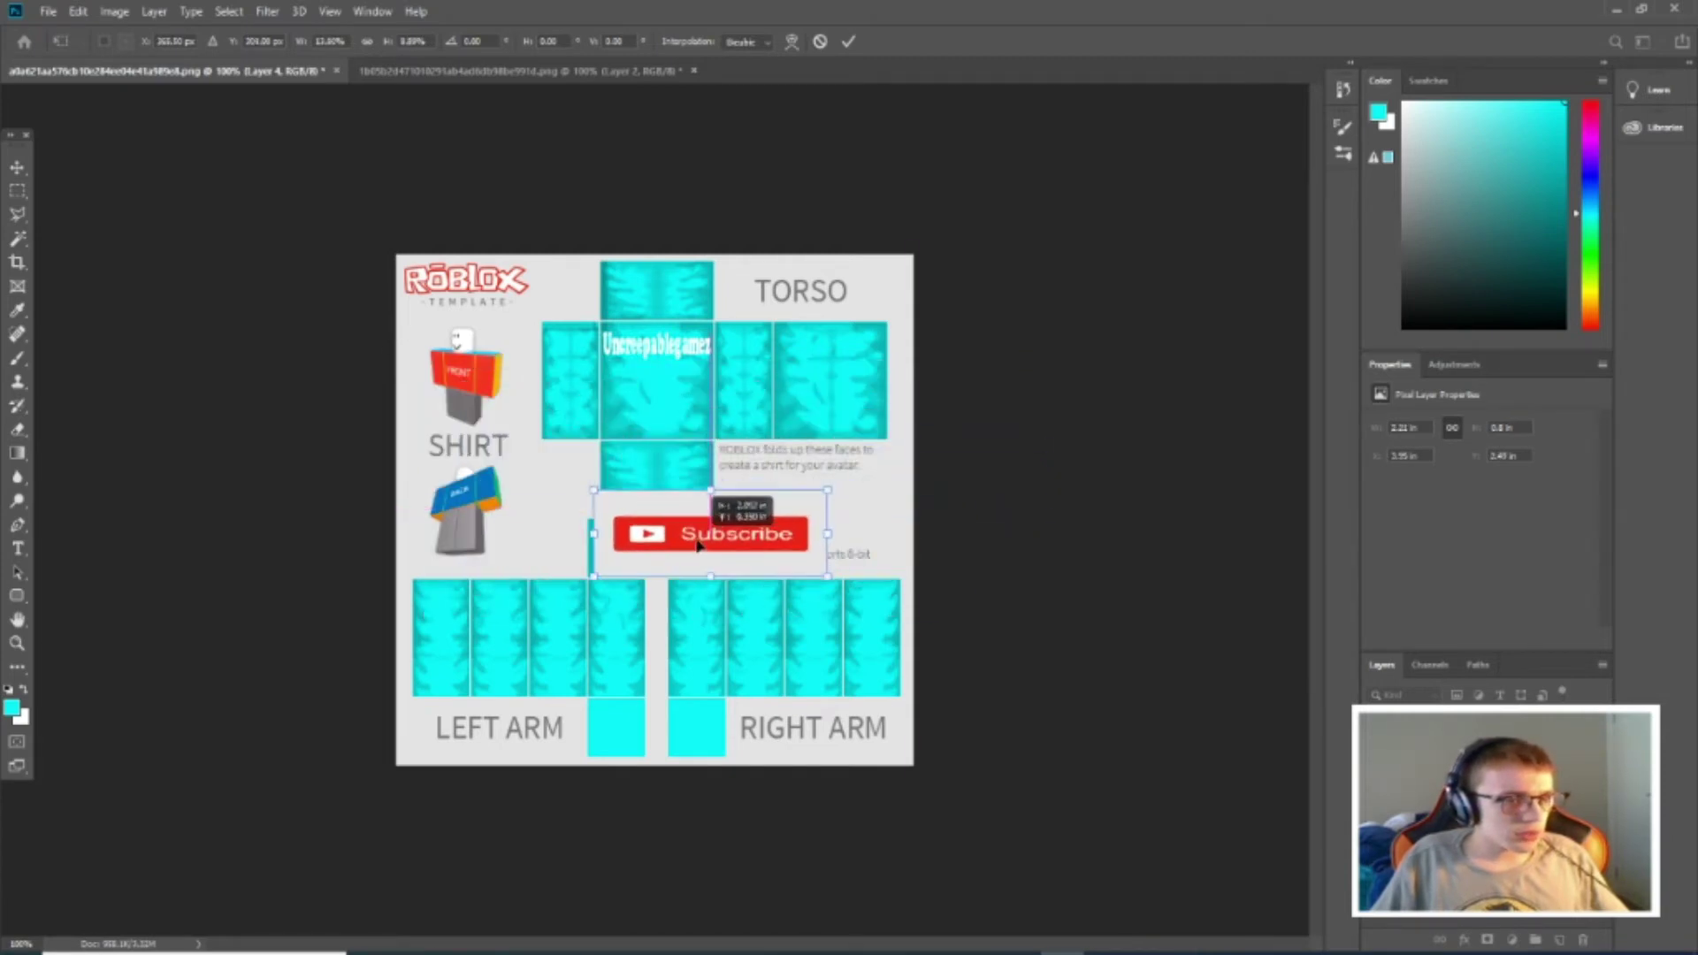
# Delete the plain background around the red Subscribe button with the Magic Wand and clear the selection.
pyautogui.click(17, 241)
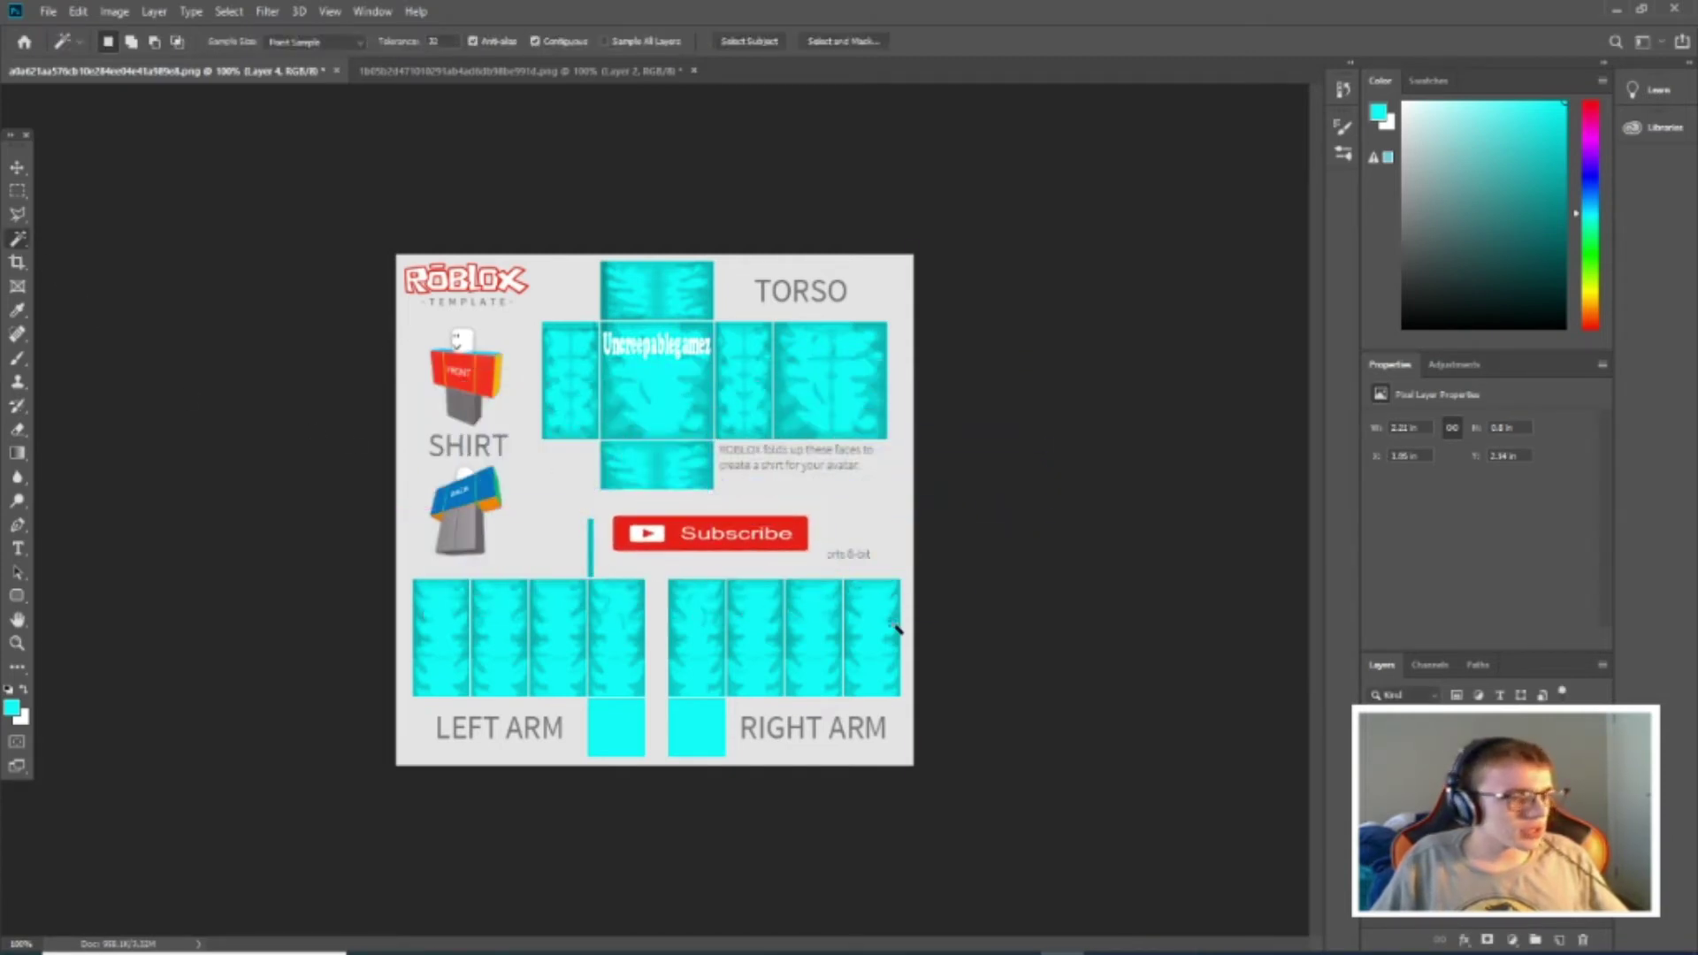
pyautogui.click(698, 501)
pyautogui.press('Delete')
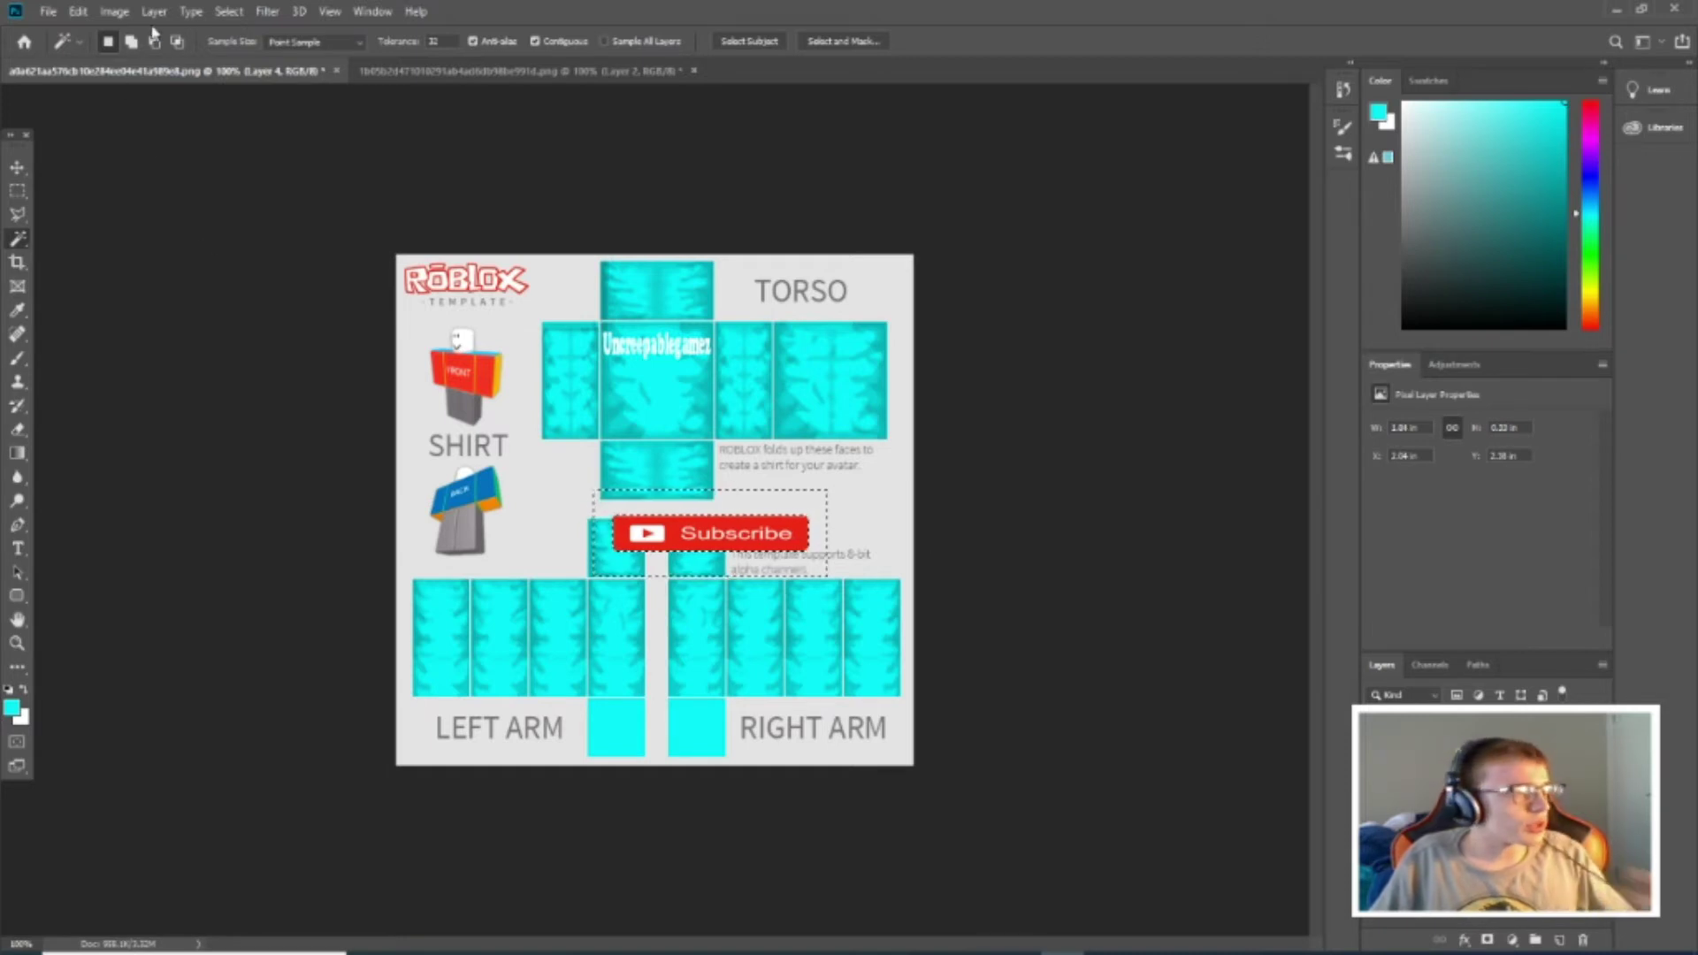
pyautogui.click(115, 11)
pyautogui.click(232, 42)
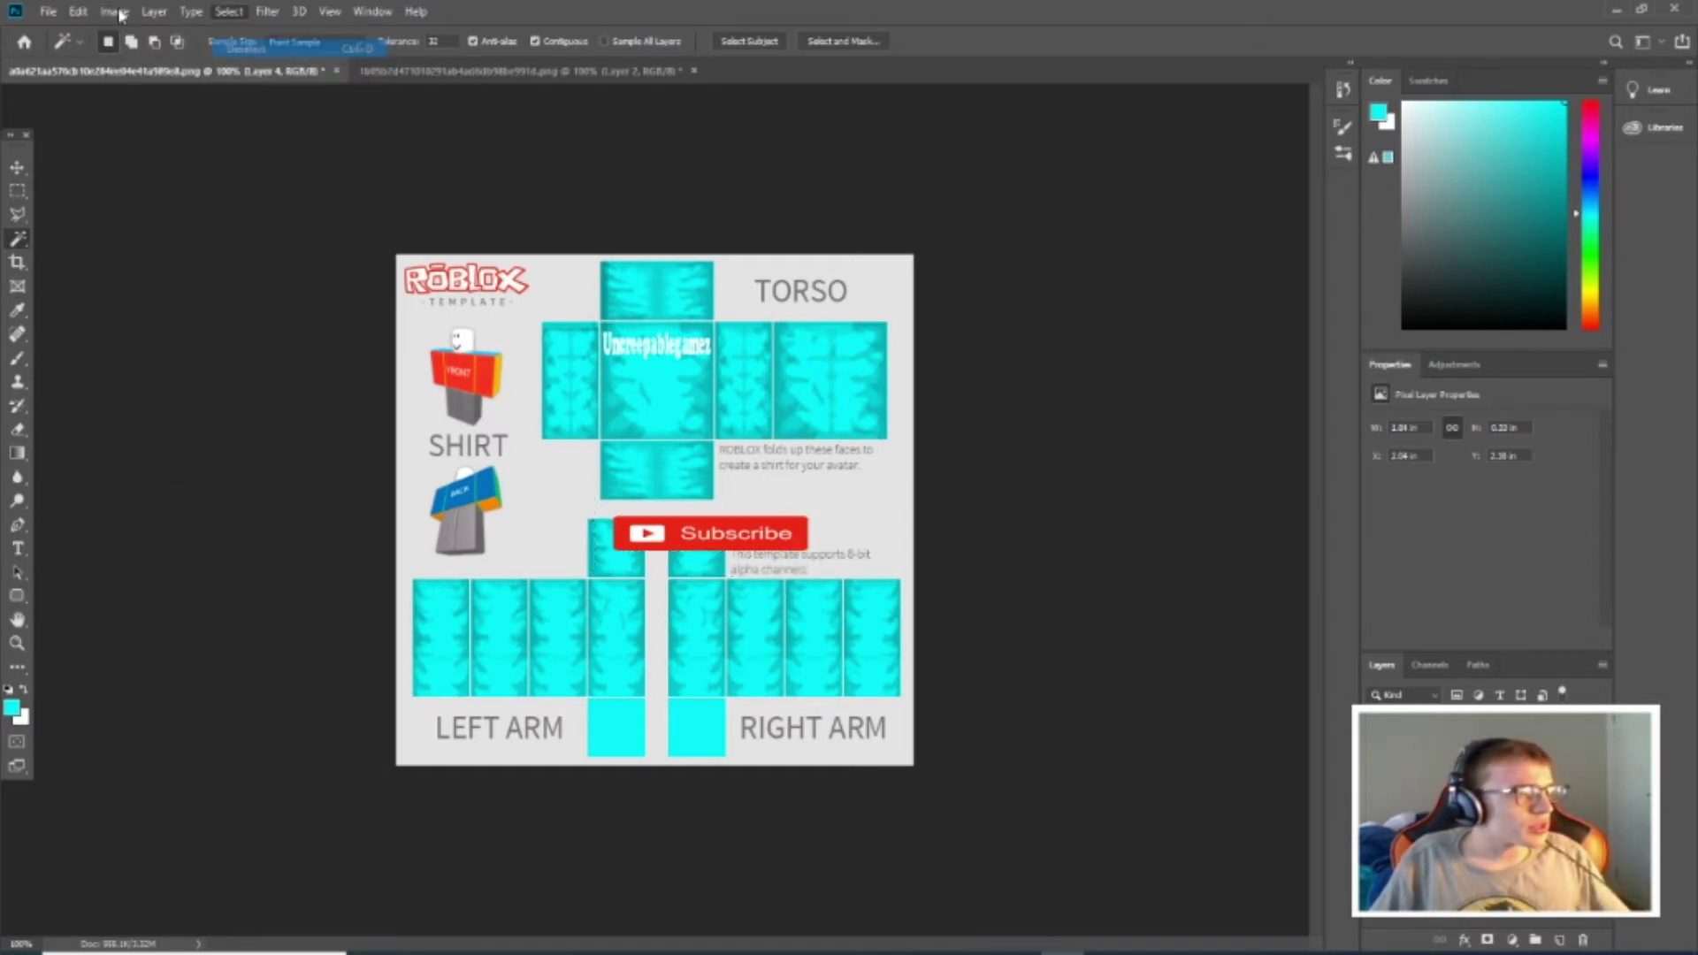
# Scale the Subscribe button down to about 0.9 by 0.26 in and place it on the upper back torso panel.
pyautogui.click(78, 12)
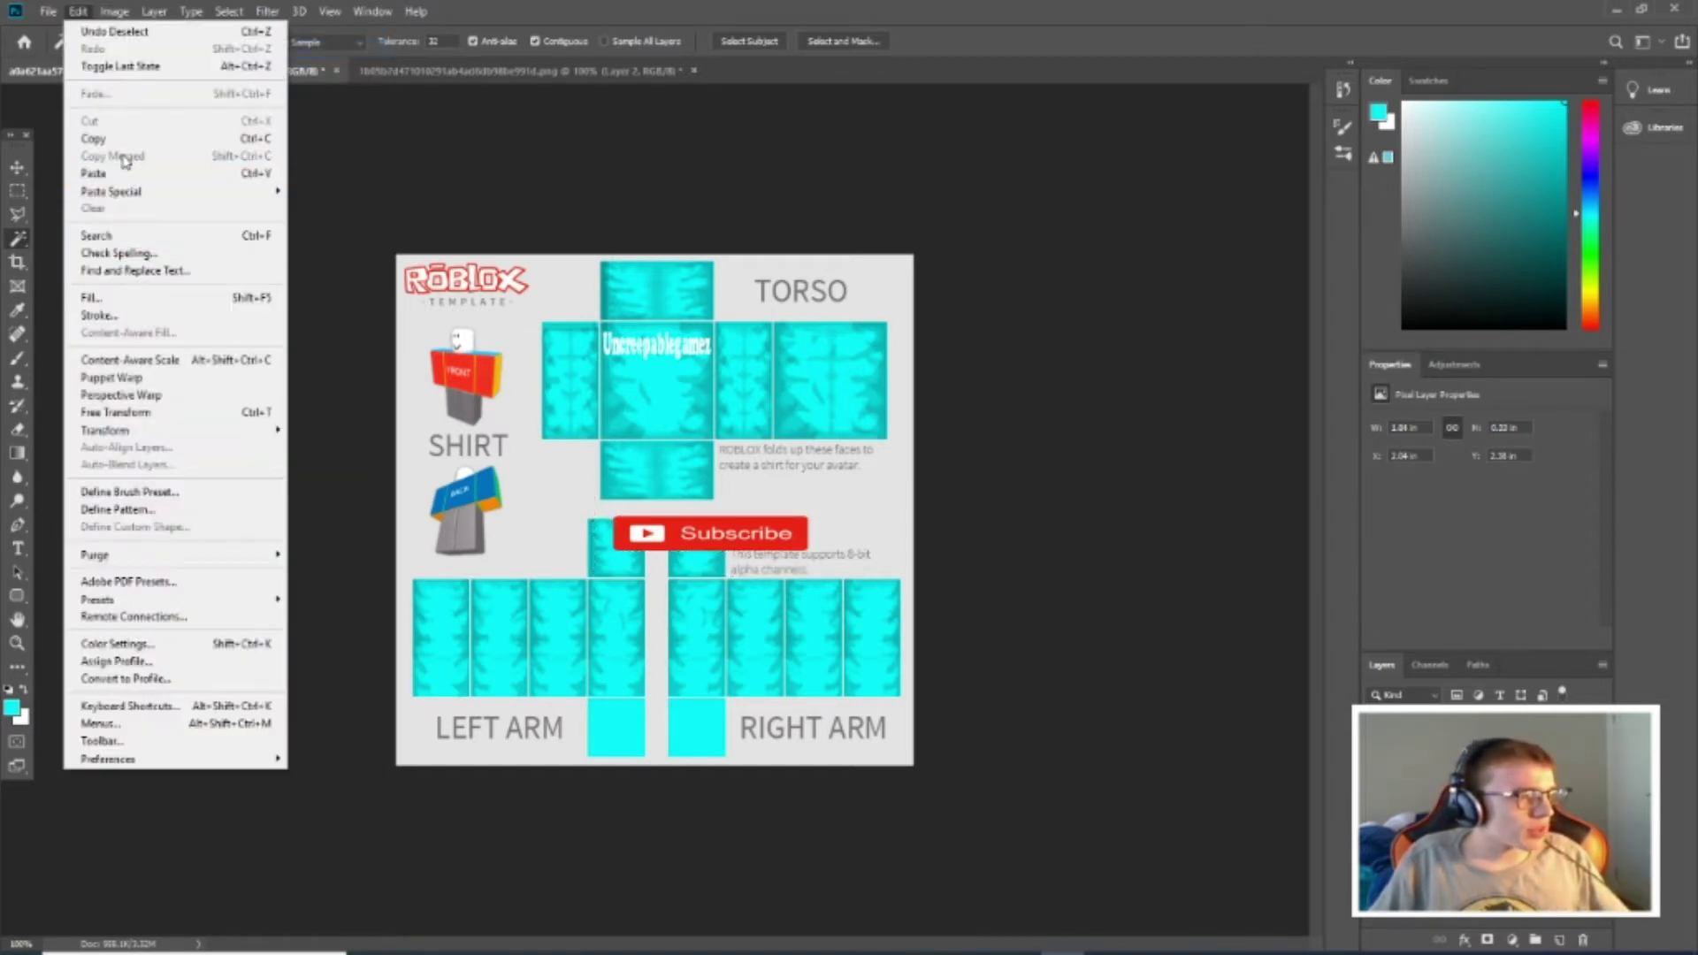
pyautogui.click(155, 421)
pyautogui.moveTo(807, 551); pyautogui.dragTo(647, 431)
pyautogui.press('Down')
pyautogui.press('Down')
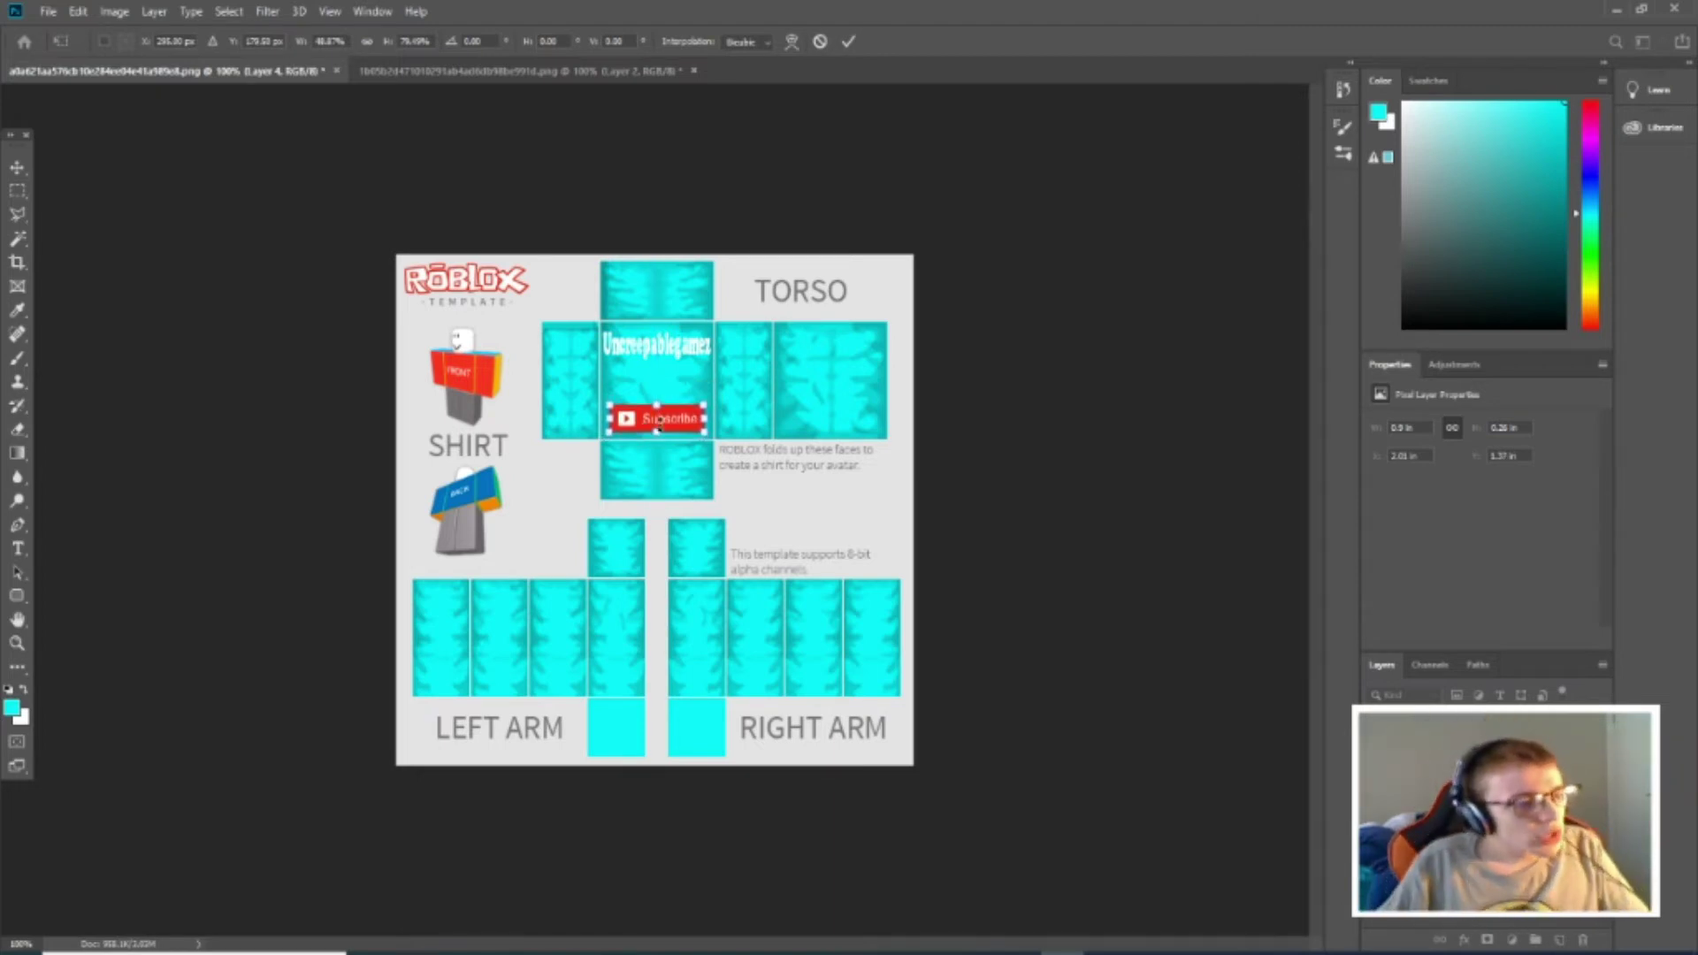
pyautogui.press('Return')
pyautogui.press('w')
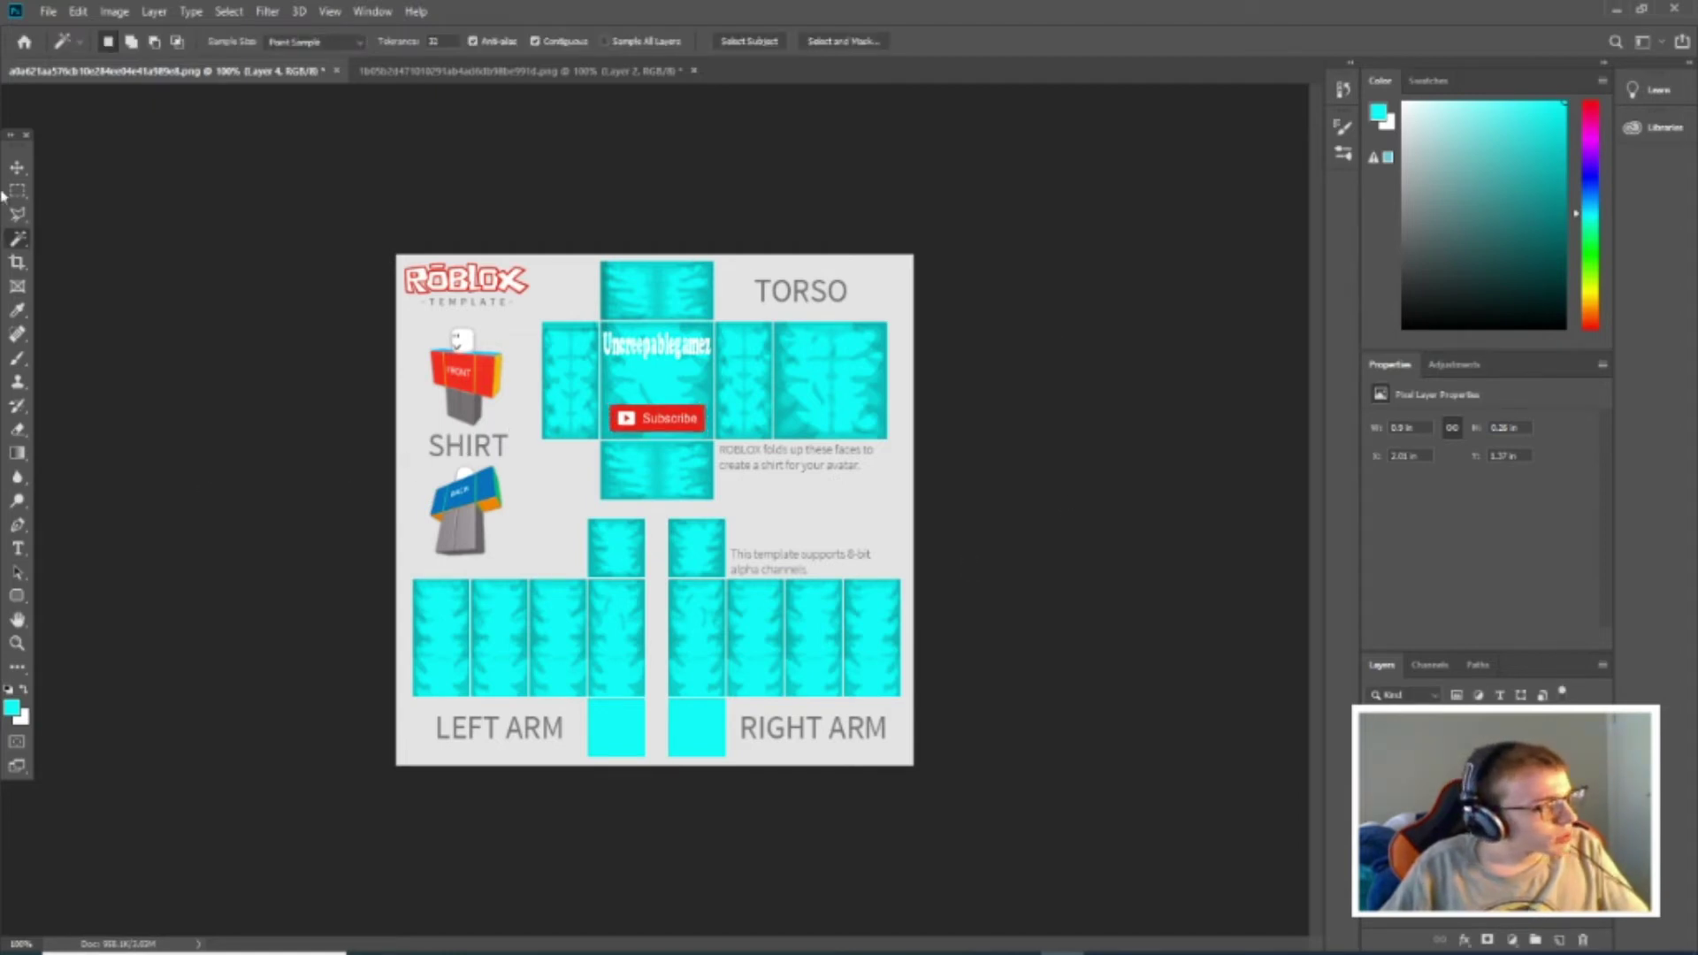
pyautogui.click(17, 167)
pyautogui.moveTo(651, 423); pyautogui.dragTo(822, 358)
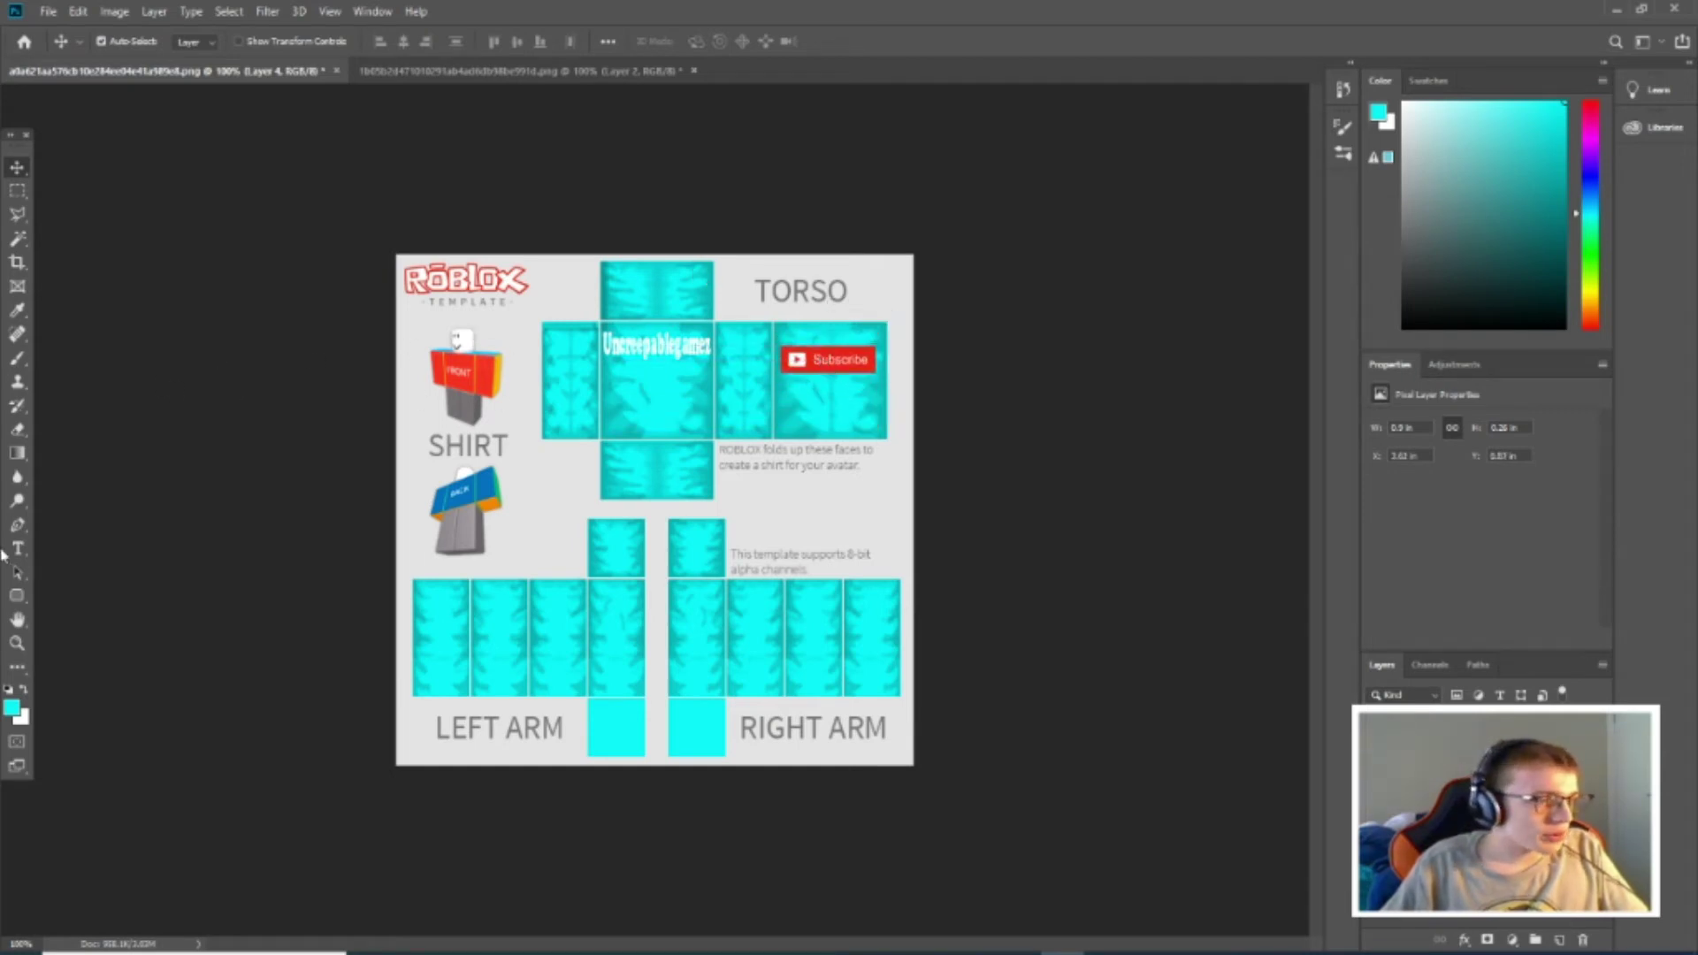
# On a new layer, draw an unfilled rounded rectangle with a black stroke, about 142 by 54 px, around the front torso text.
pyautogui.click(17, 595)
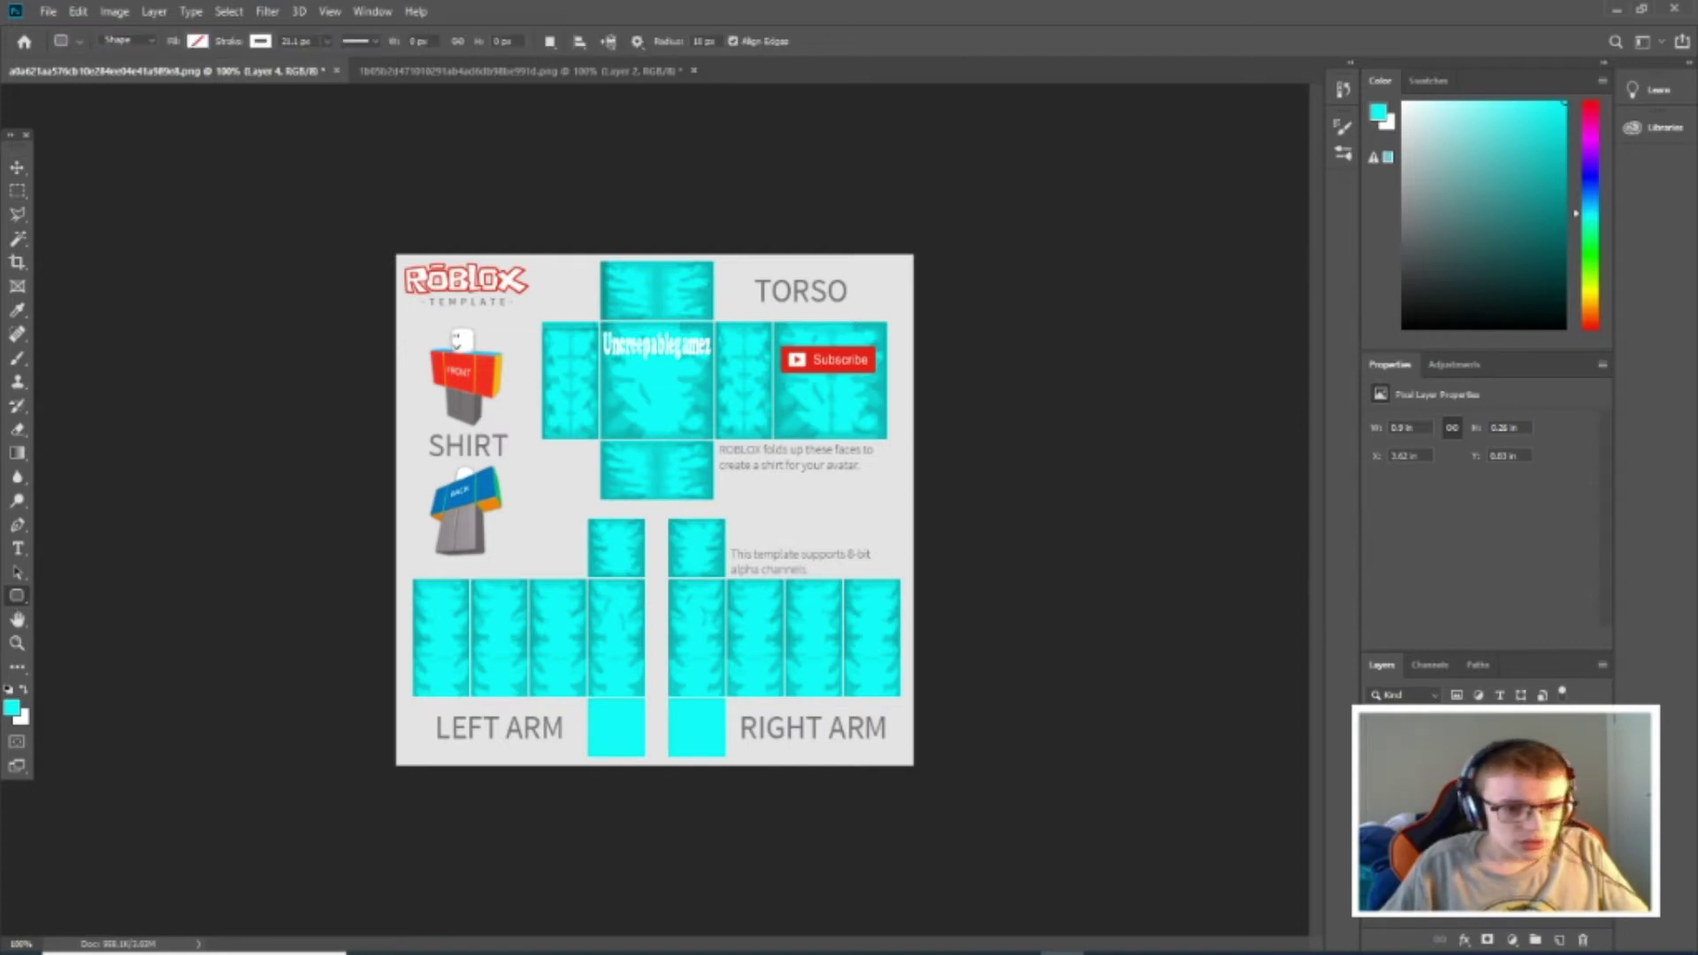
pyautogui.click(1554, 927)
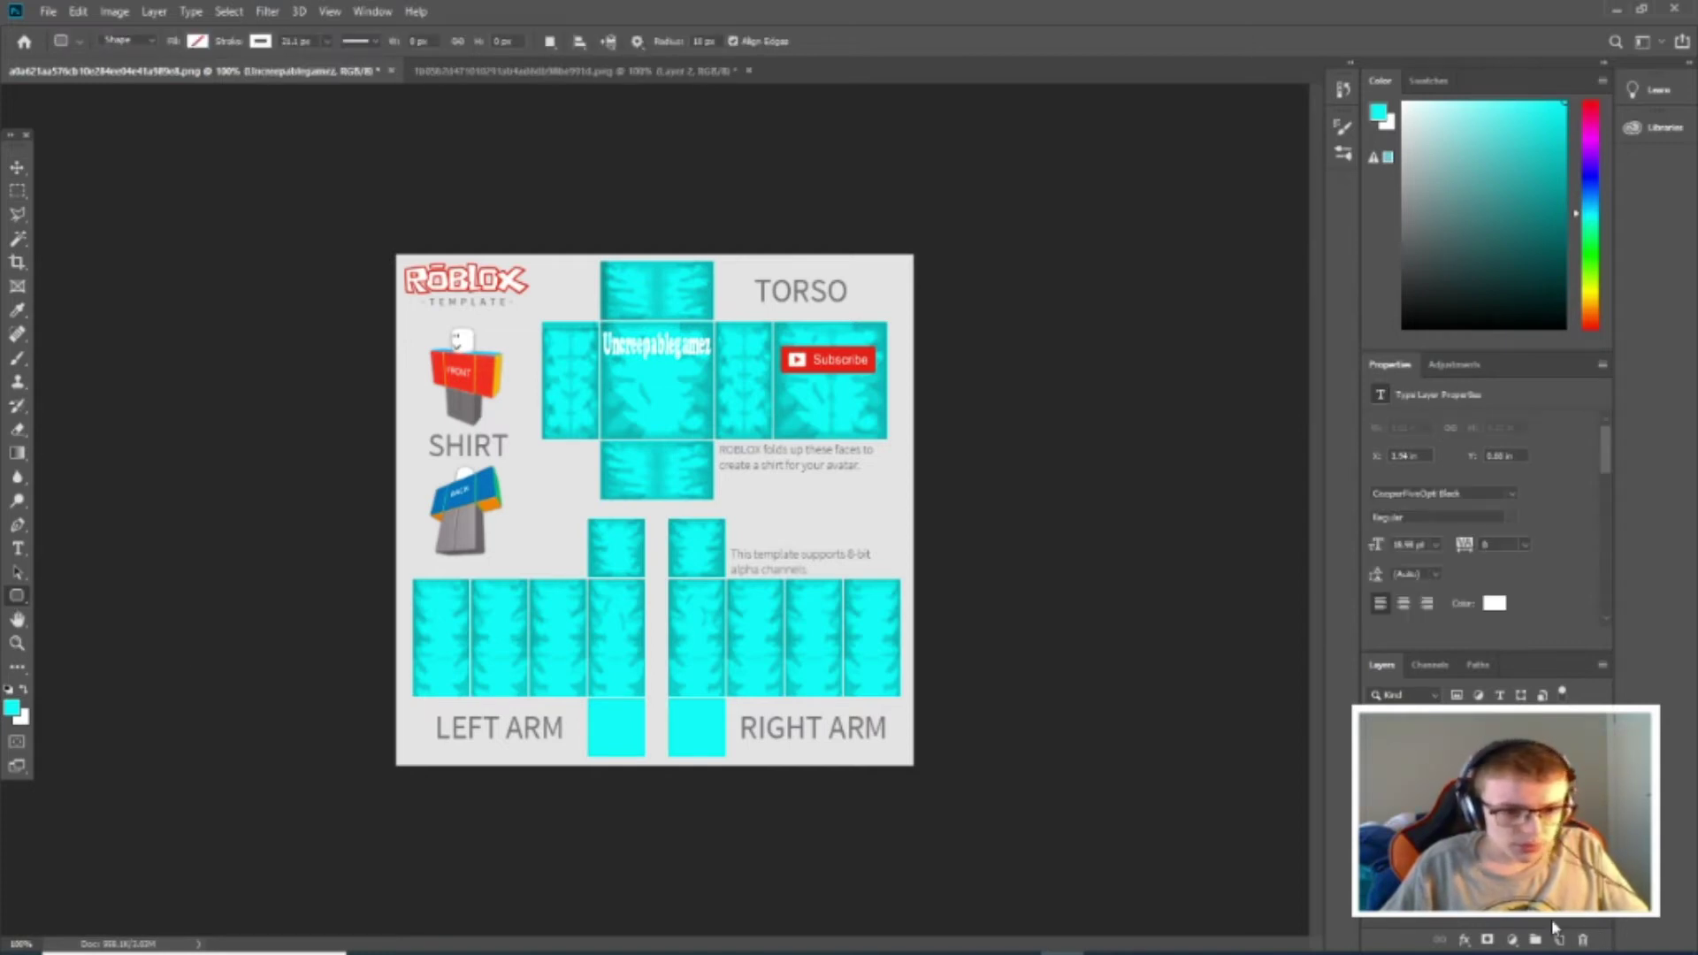
pyautogui.click(1559, 941)
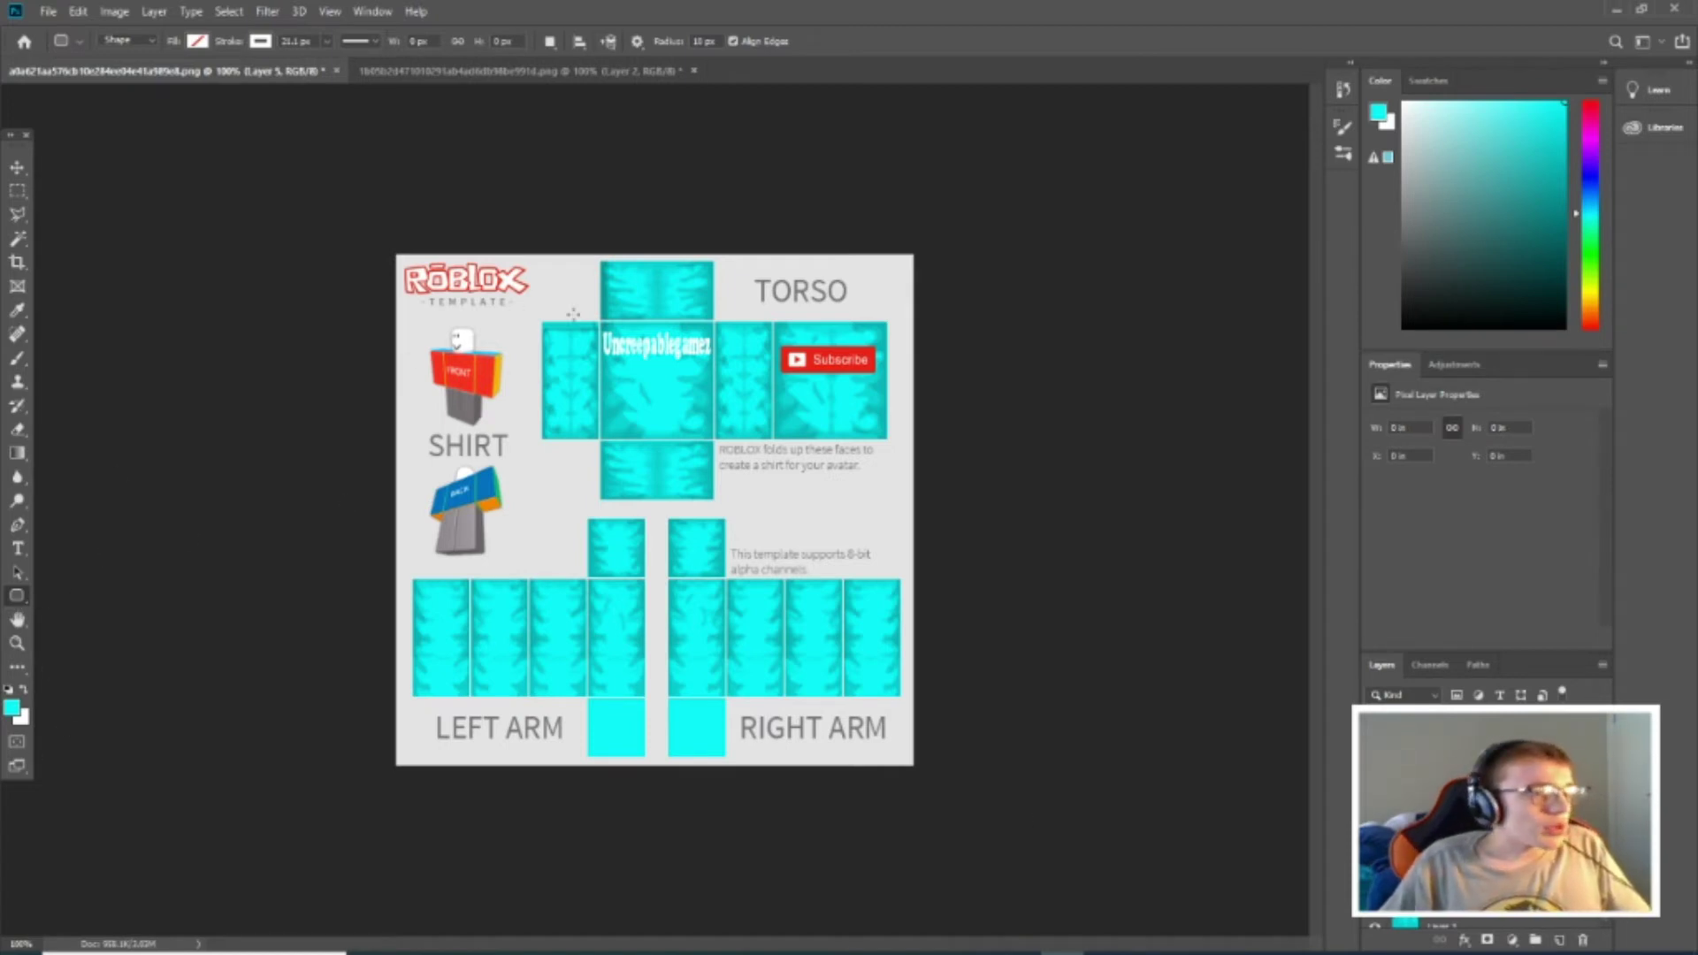
pyautogui.click(260, 42)
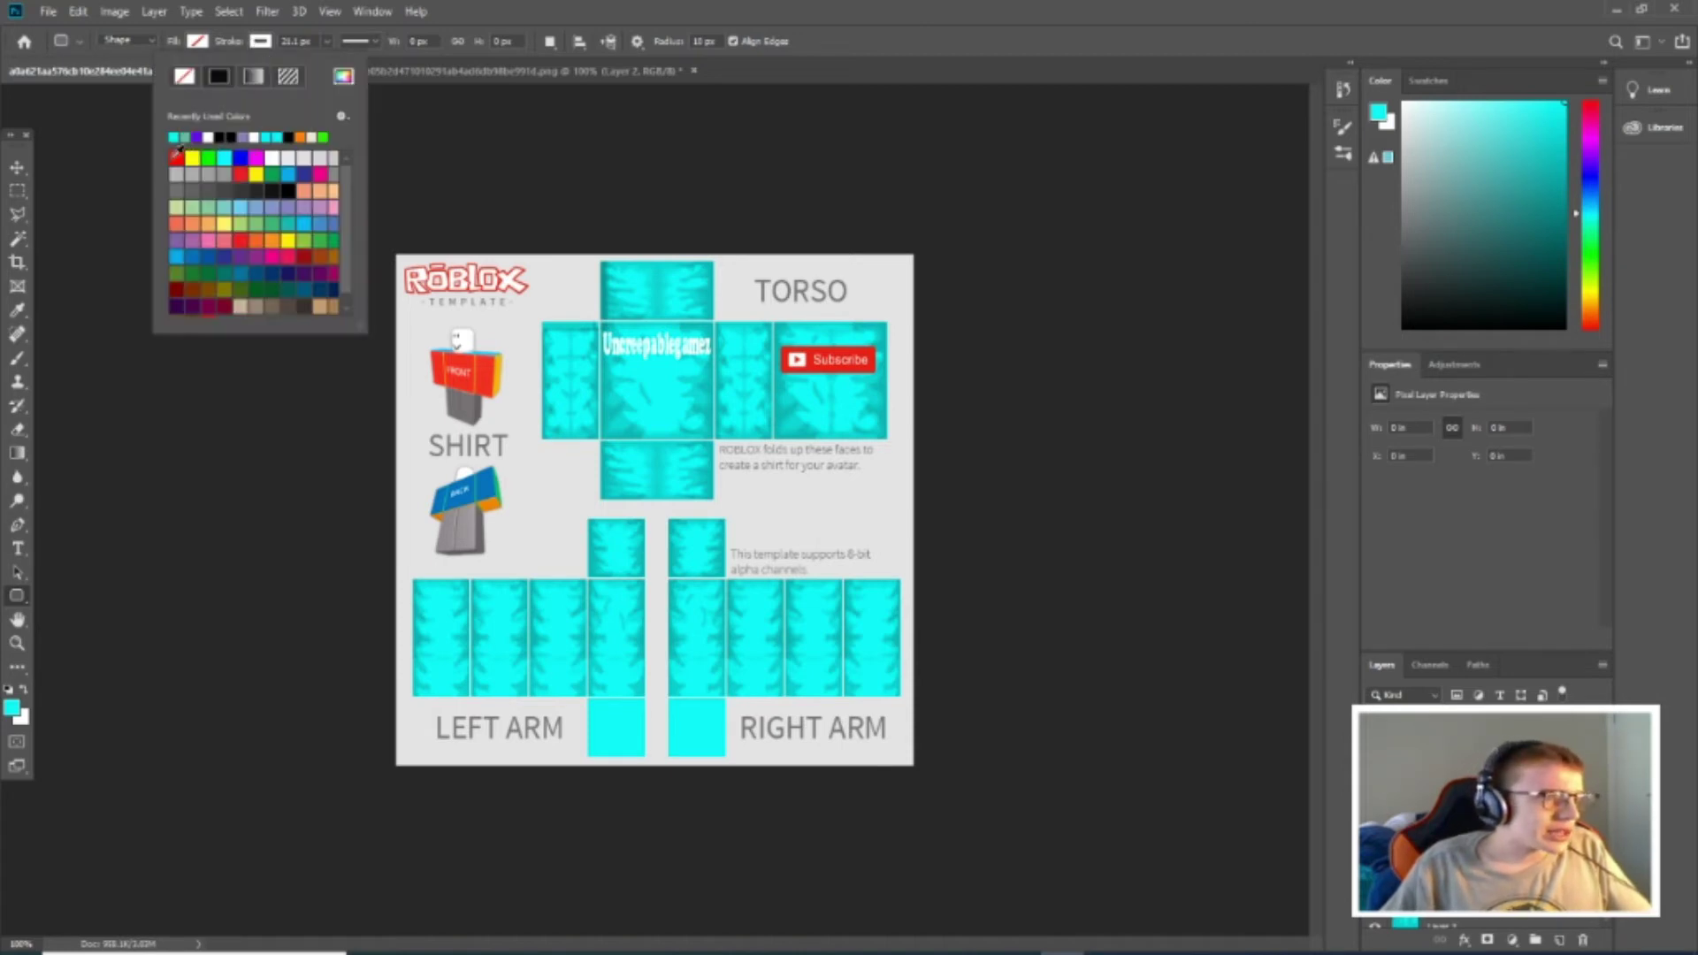
pyautogui.click(291, 189)
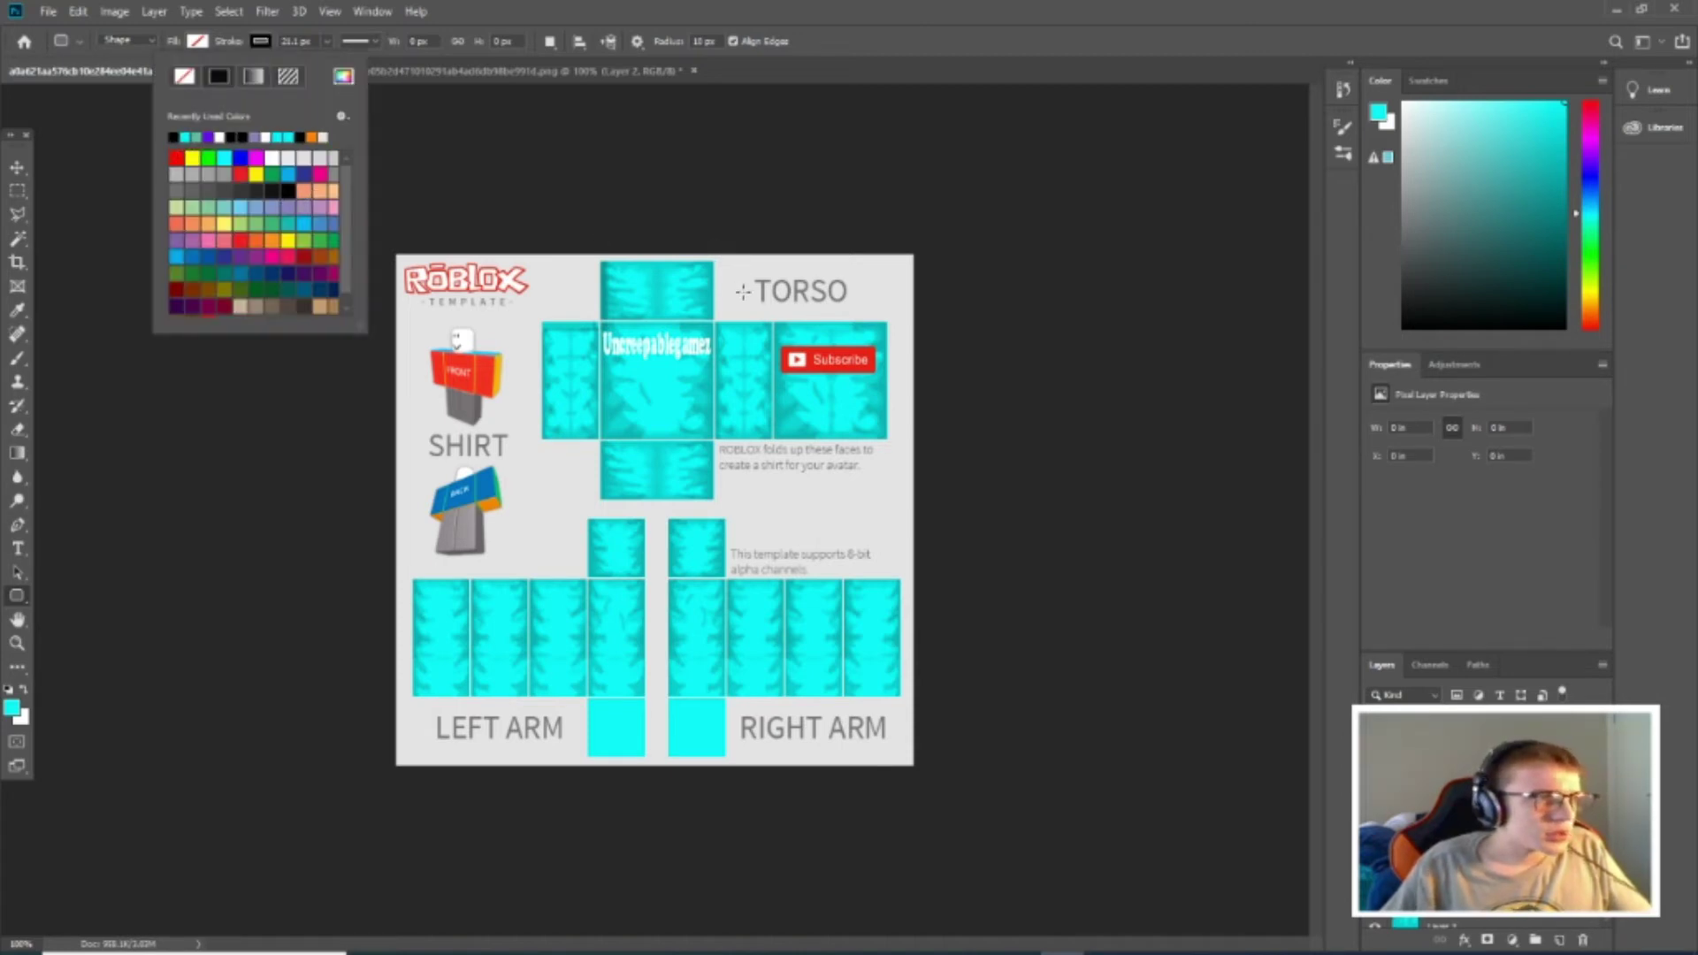
pyautogui.moveTo(721, 363)
pyautogui.mouseDown()
pyautogui.moveTo(628, 296)
pyautogui.moveTo(595, 317)
pyautogui.mouseUp()
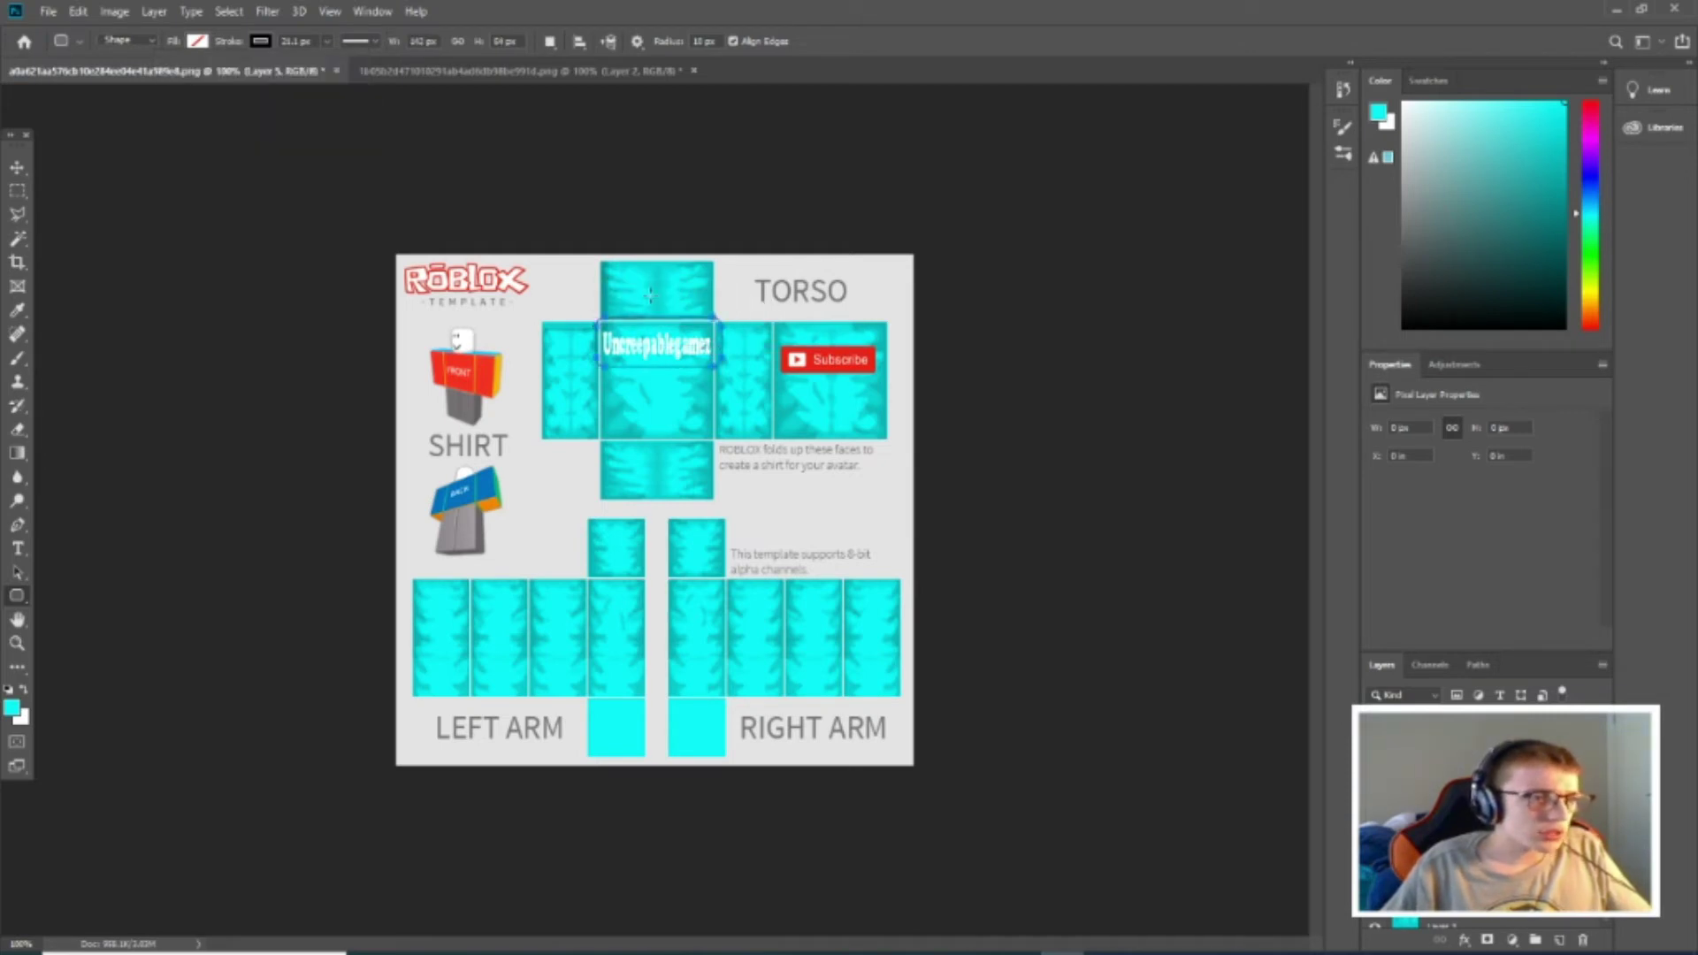
# Thin the rounded rectangle's black stroke to about 7.86 px.
pyautogui.click(327, 42)
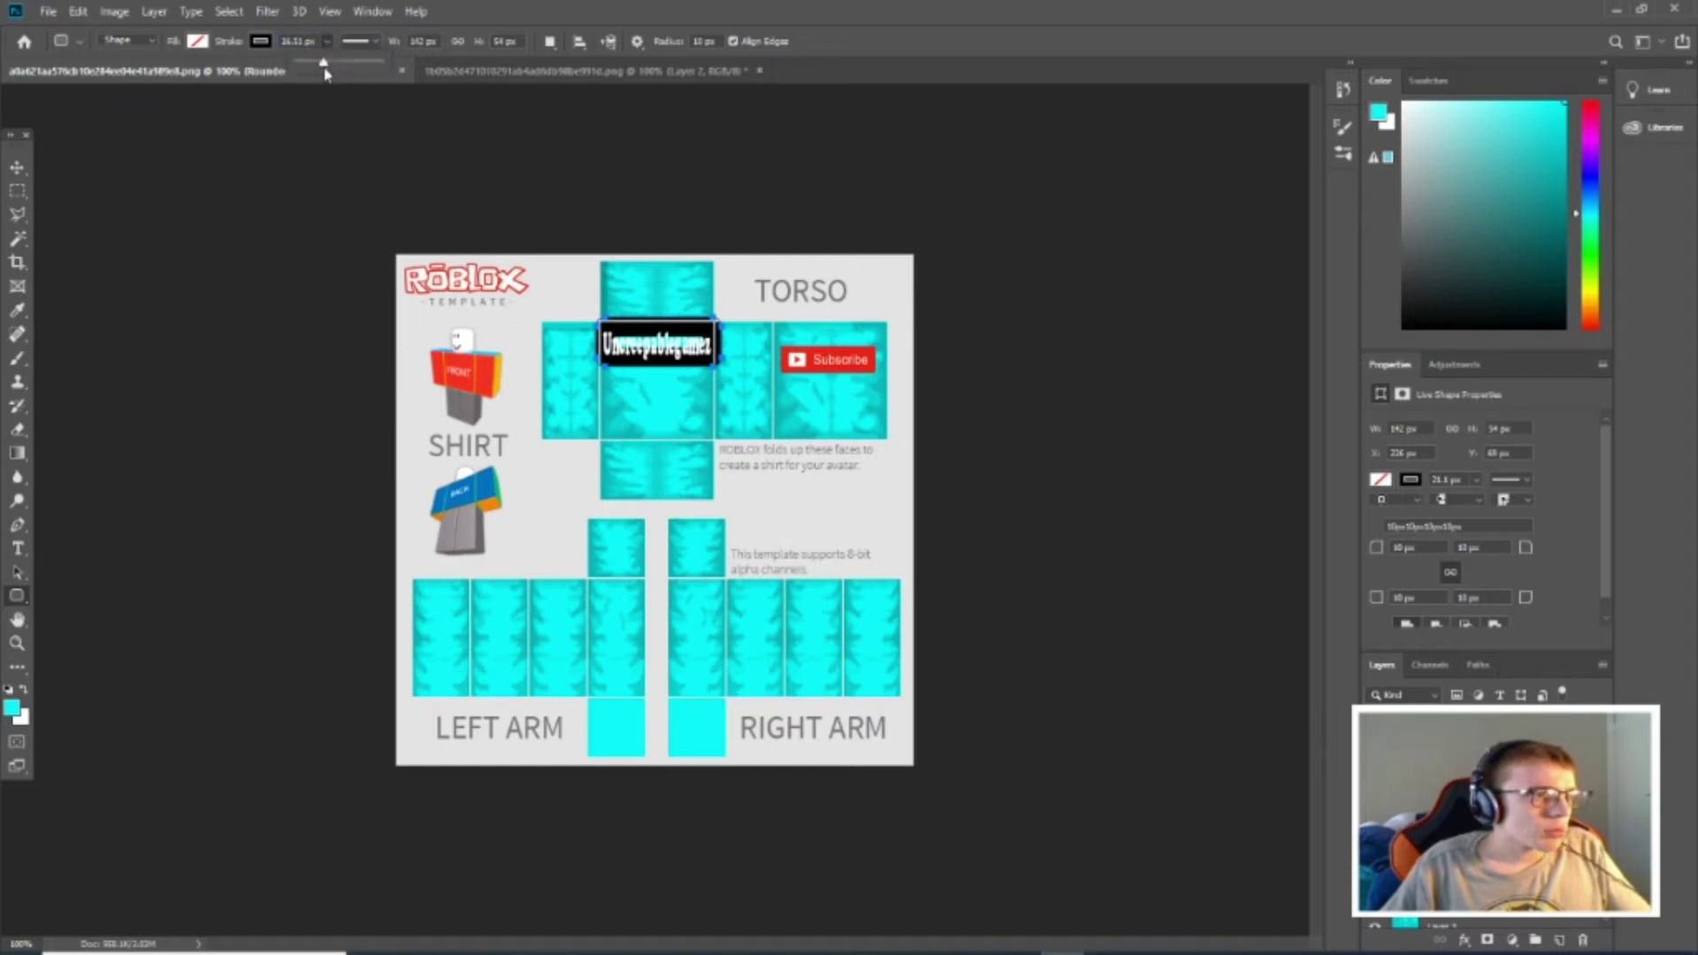
pyautogui.moveTo(326, 73); pyautogui.dragTo(318, 76)
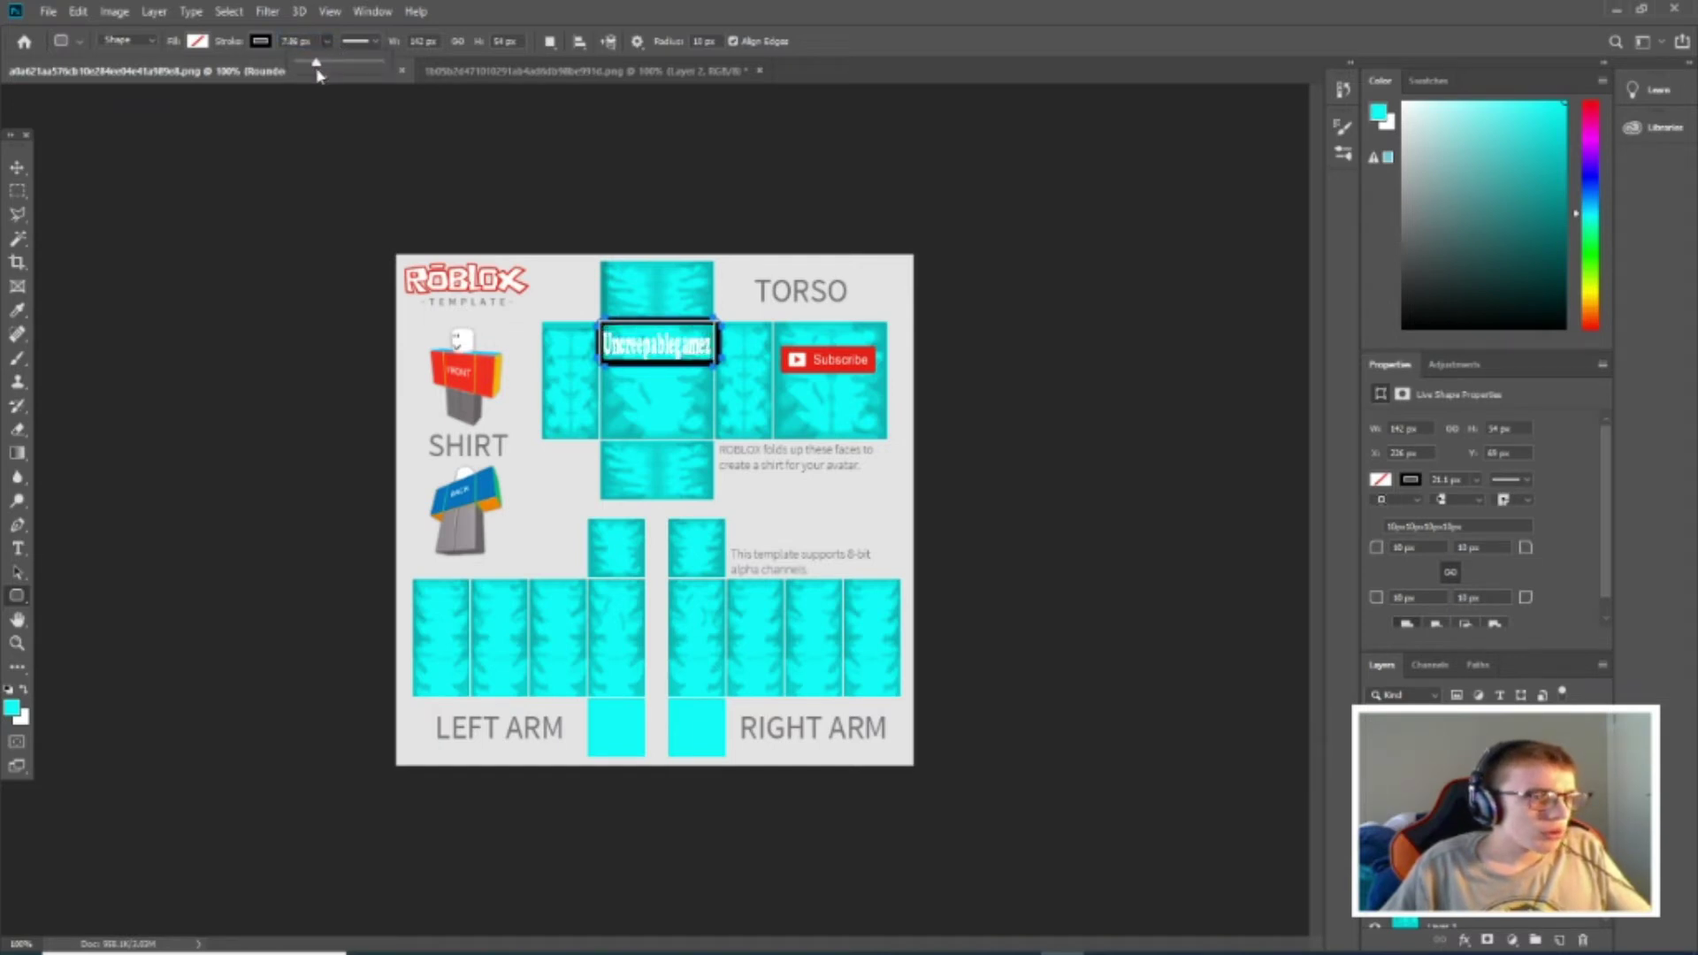
pyautogui.click(78, 12)
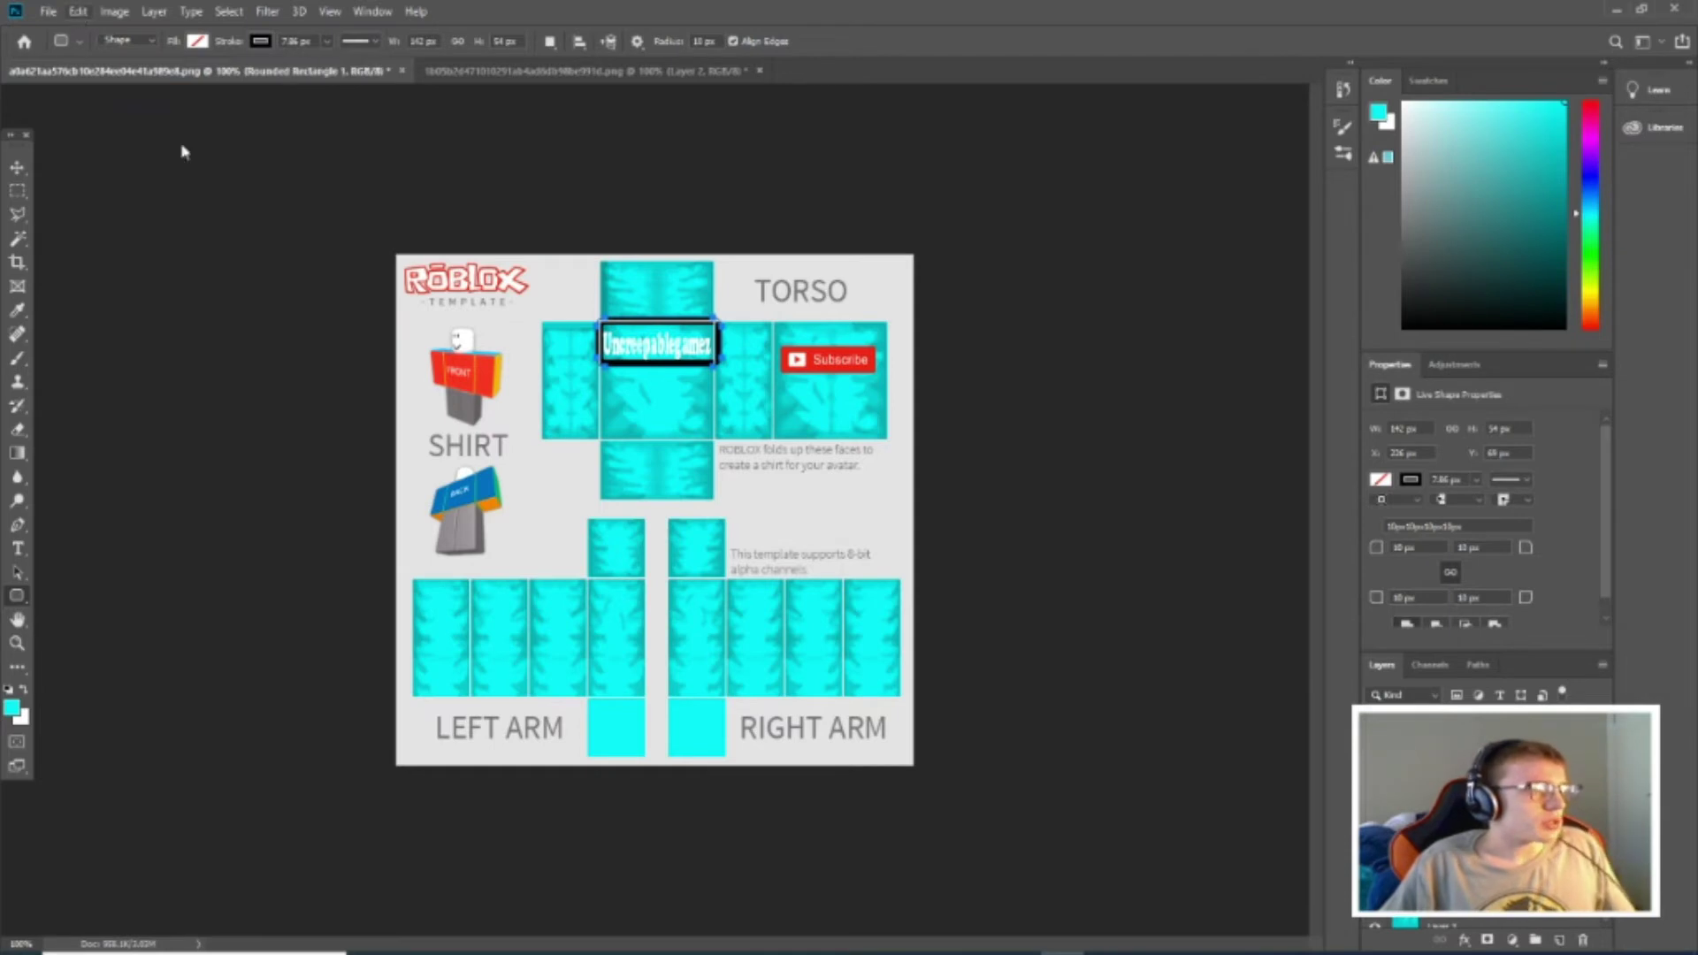
# Scale the black rounded rectangle down to about 94% and move it slightly down on the front torso panel.
pyautogui.click(78, 11)
pyautogui.click(183, 421)
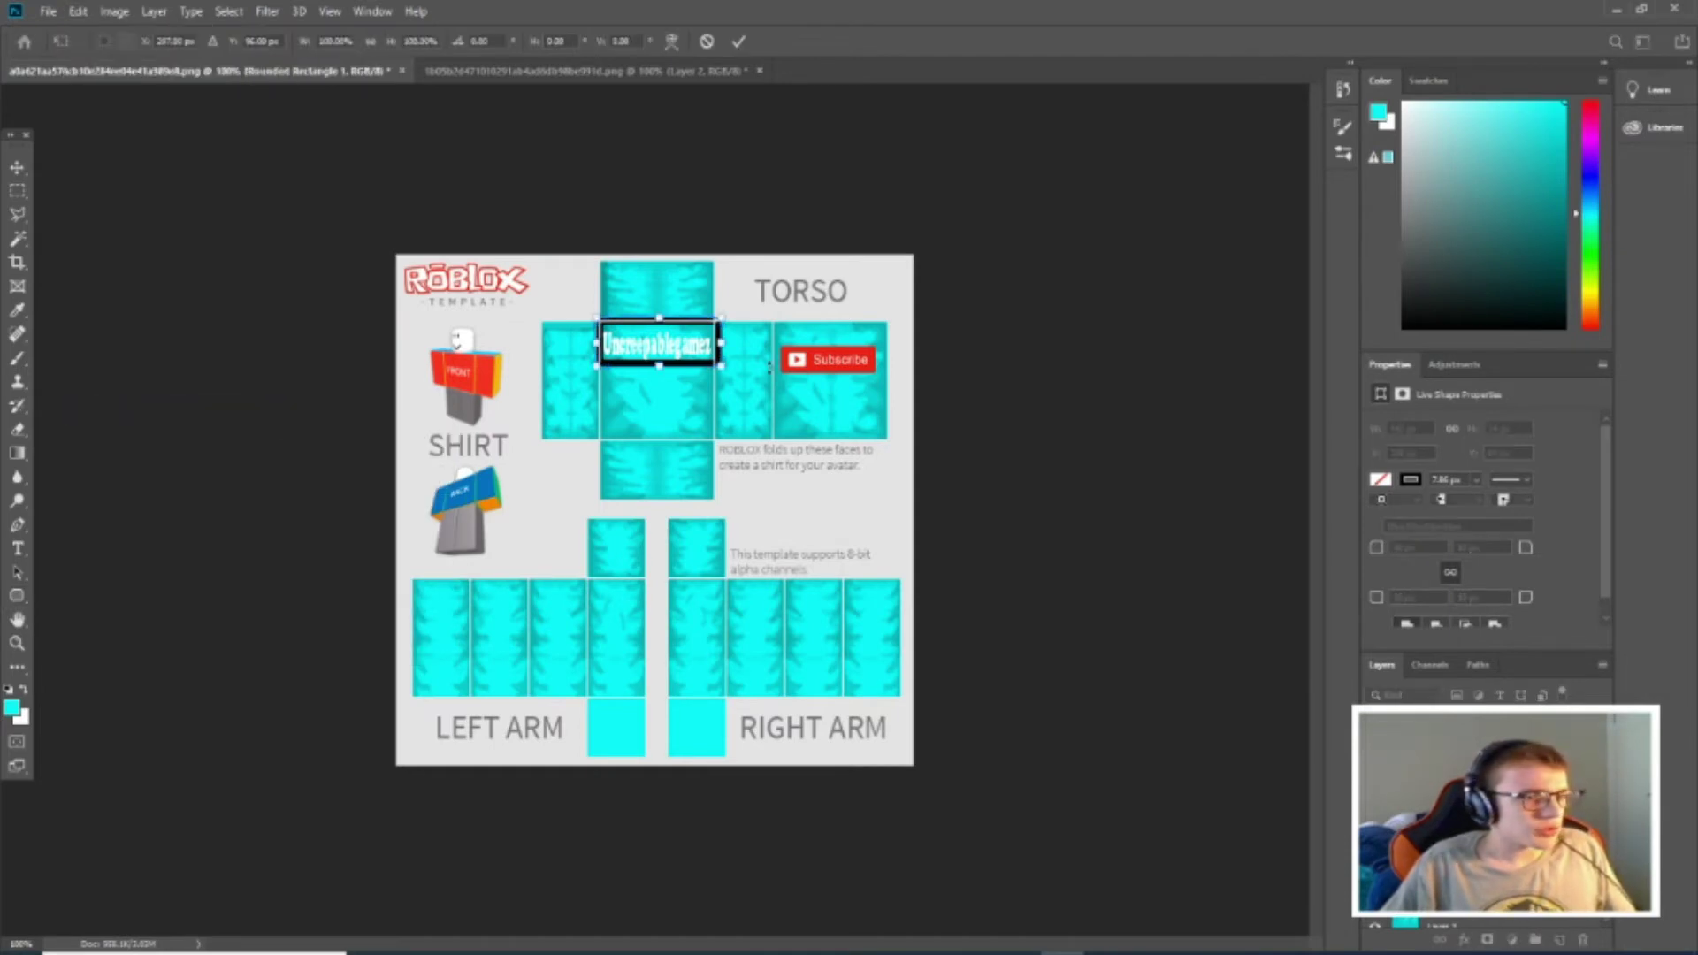
pyautogui.moveTo(721, 368)
pyautogui.mouseDown()
pyautogui.moveTo(794, 363)
pyautogui.moveTo(714, 364)
pyautogui.mouseUp()
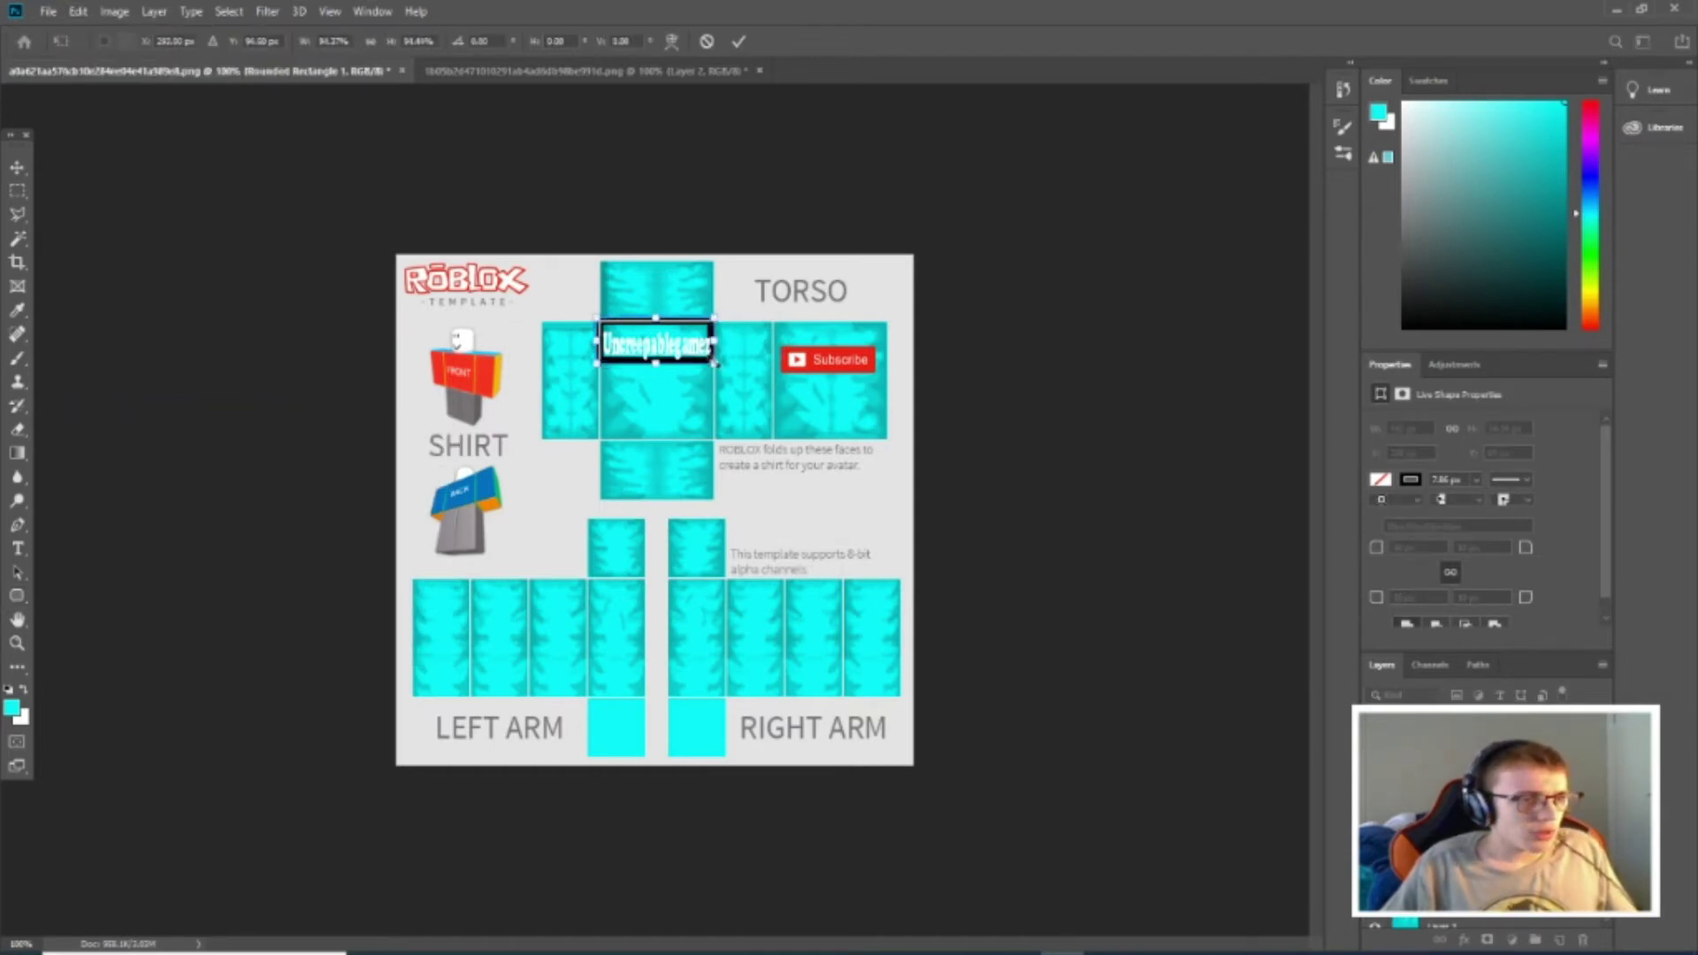
pyautogui.press('Down')
pyautogui.press('Down')
pyautogui.press('Down')
pyautogui.press('Down')
pyautogui.press('Down')
pyautogui.press('Down')
pyautogui.press('Down')
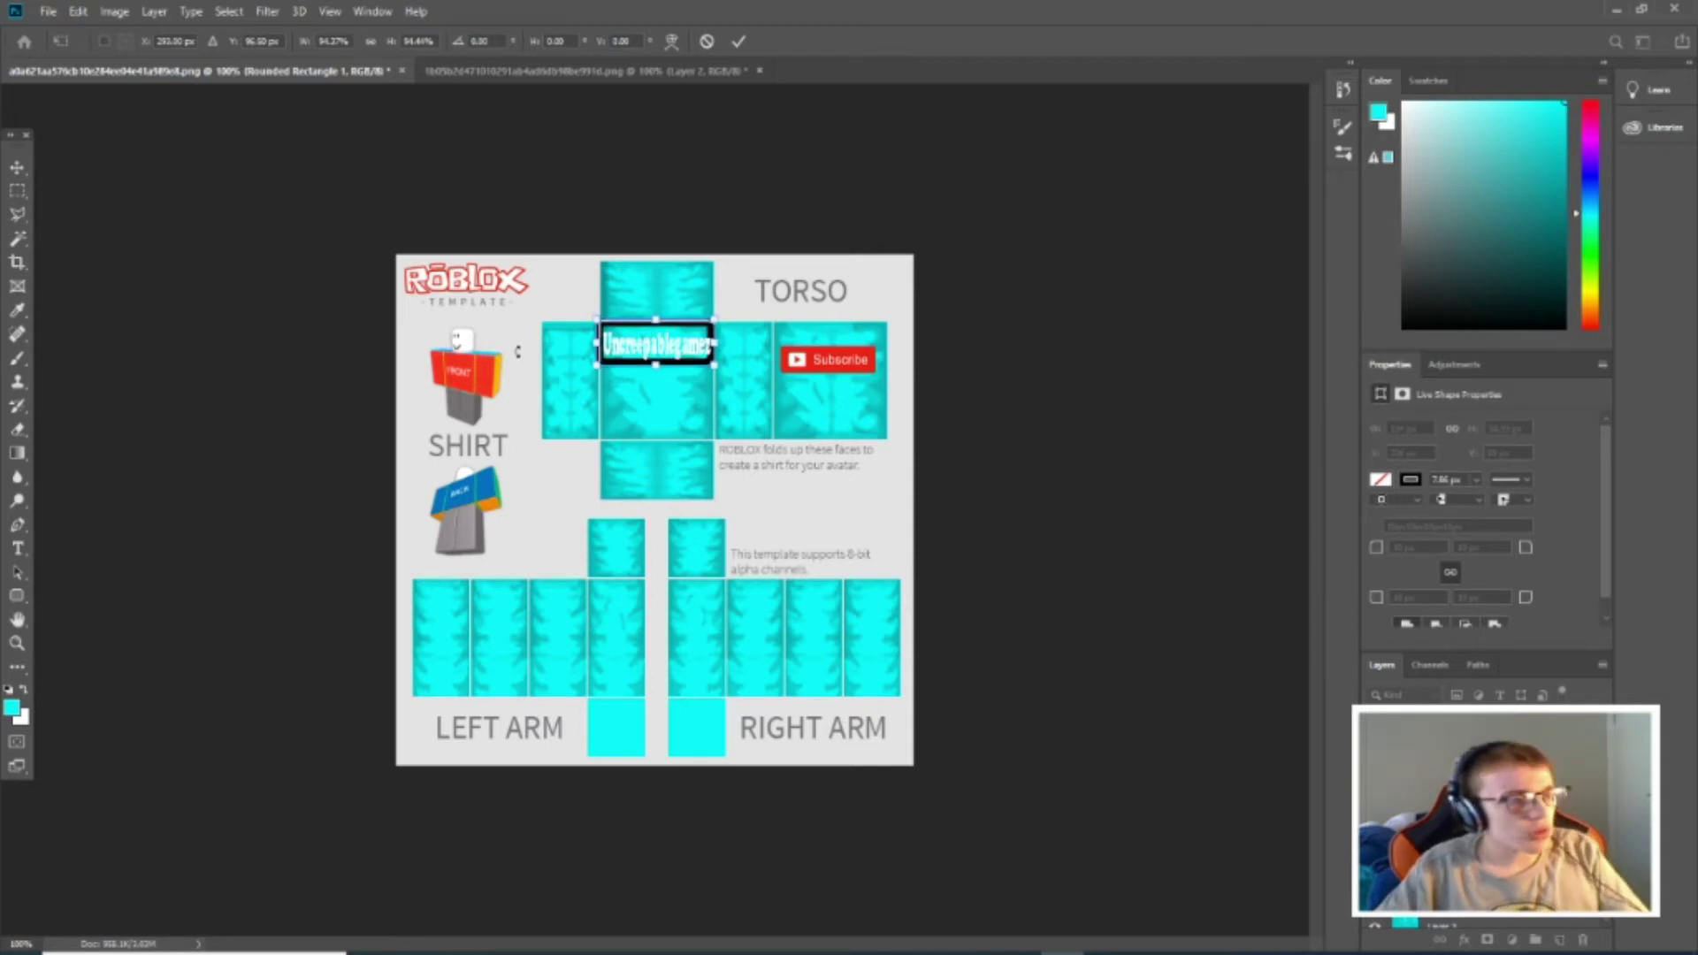
pyautogui.press('Up')
pyautogui.press('Up')
pyautogui.press('Up')
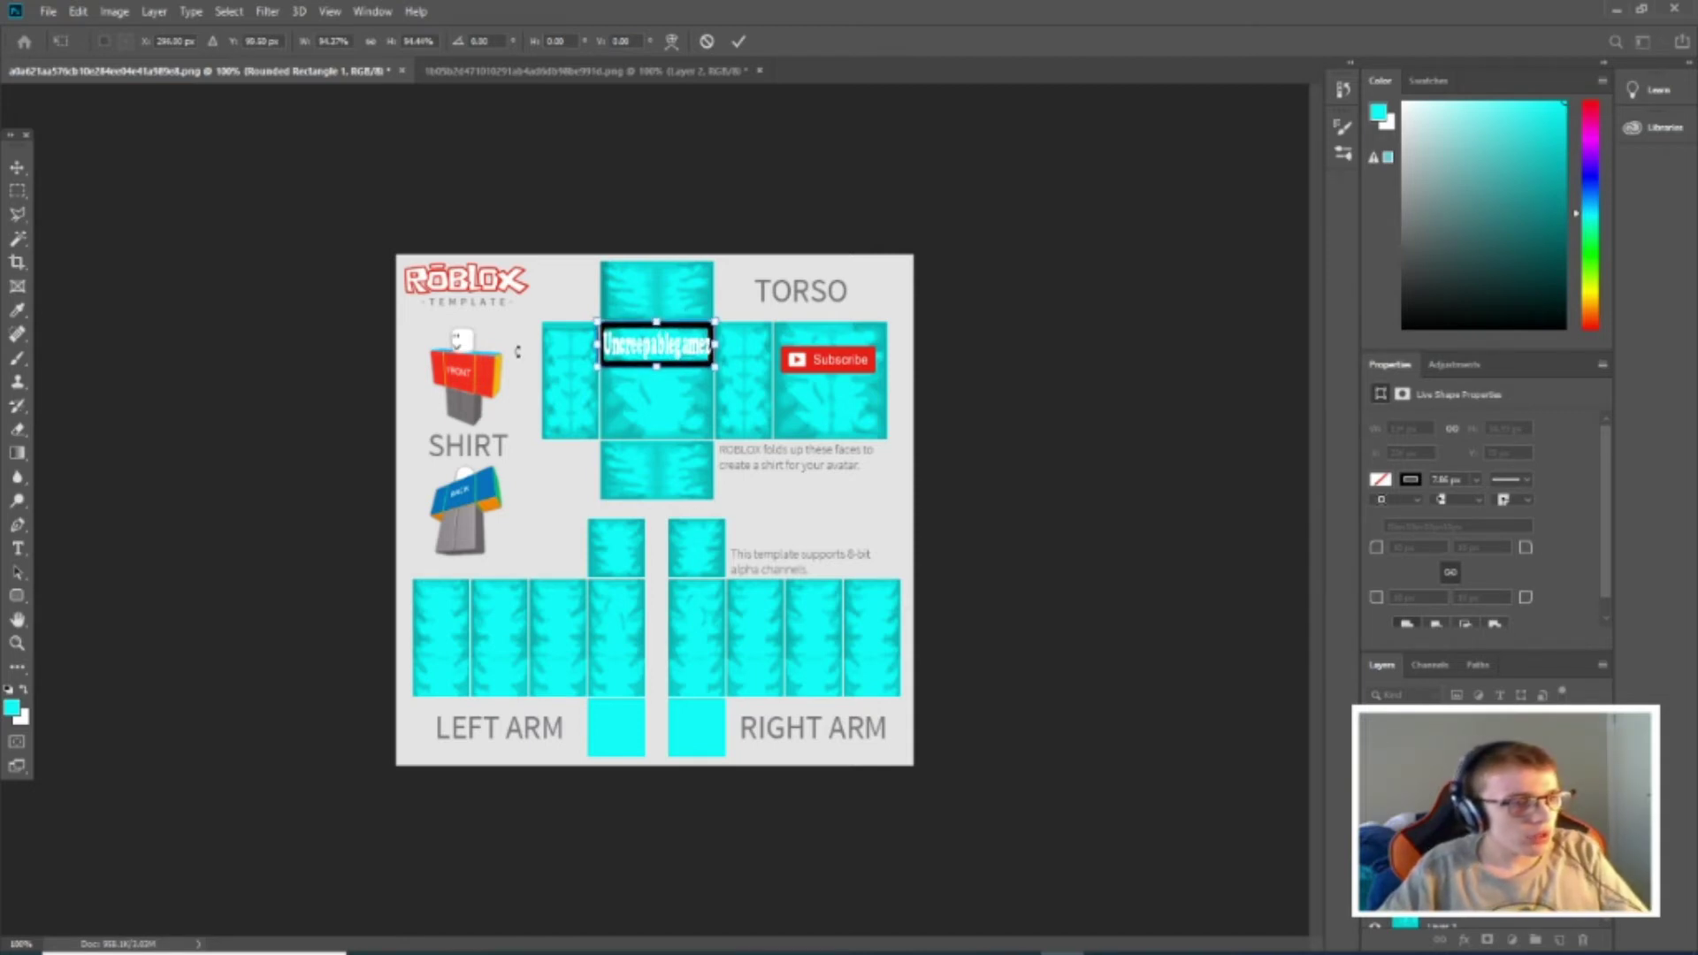
pyautogui.press('Down')
pyautogui.press('Down')
pyautogui.press('Up')
pyautogui.press('Up')
pyautogui.press('Down')
pyautogui.press('Down')
pyautogui.press('Down')
pyautogui.press('Down')
pyautogui.press('Down')
pyautogui.press('Down')
pyautogui.press('Down')
pyautogui.press('Down')
pyautogui.press('Down')
pyautogui.press('Down')
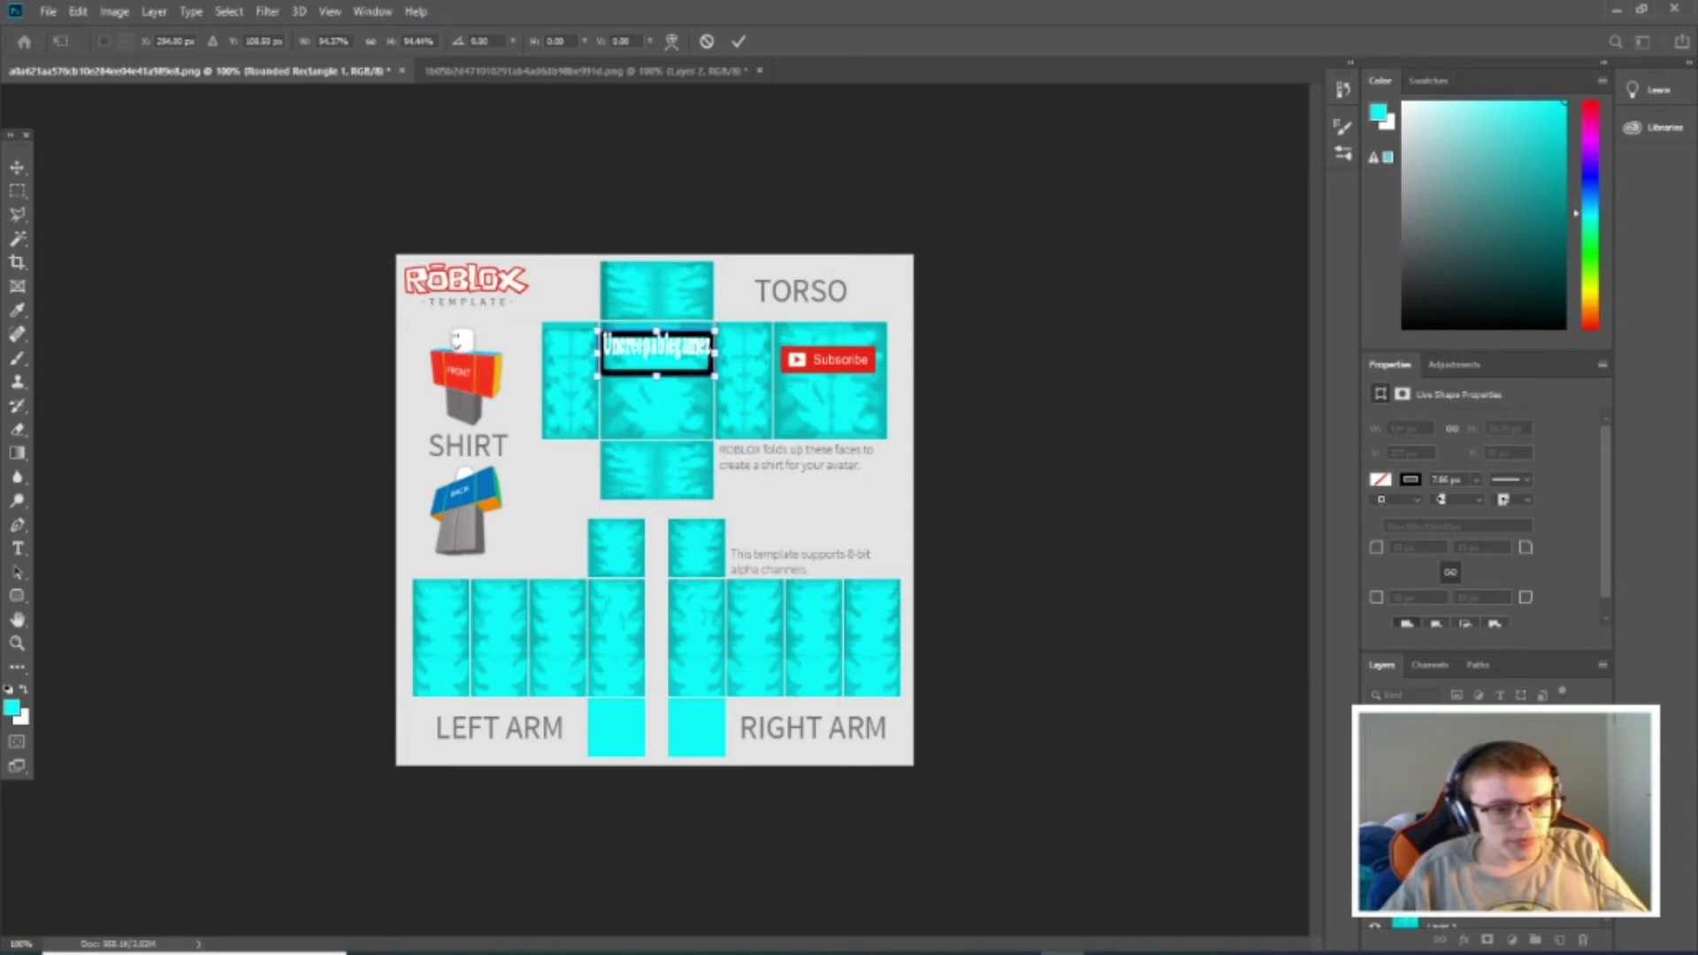
pyautogui.press('Return')
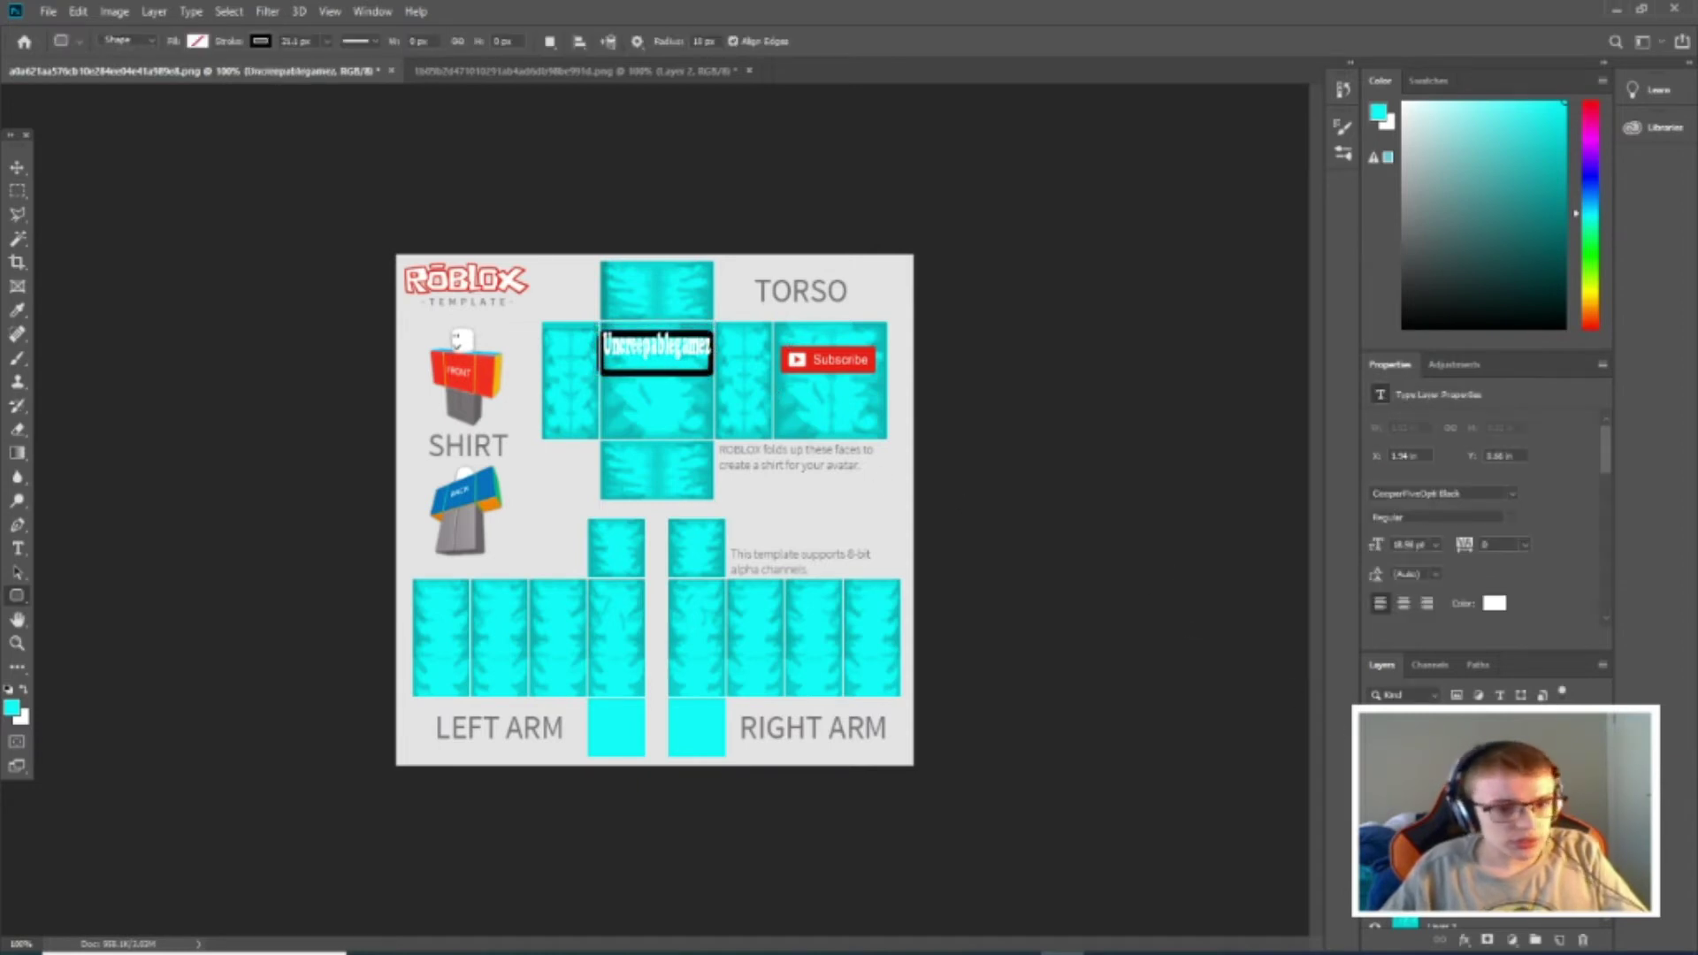
# Move the "Uncreepablegamez" text down into the black frame and narrow the rounded rectangle slightly from its left side.
pyautogui.click(17, 167)
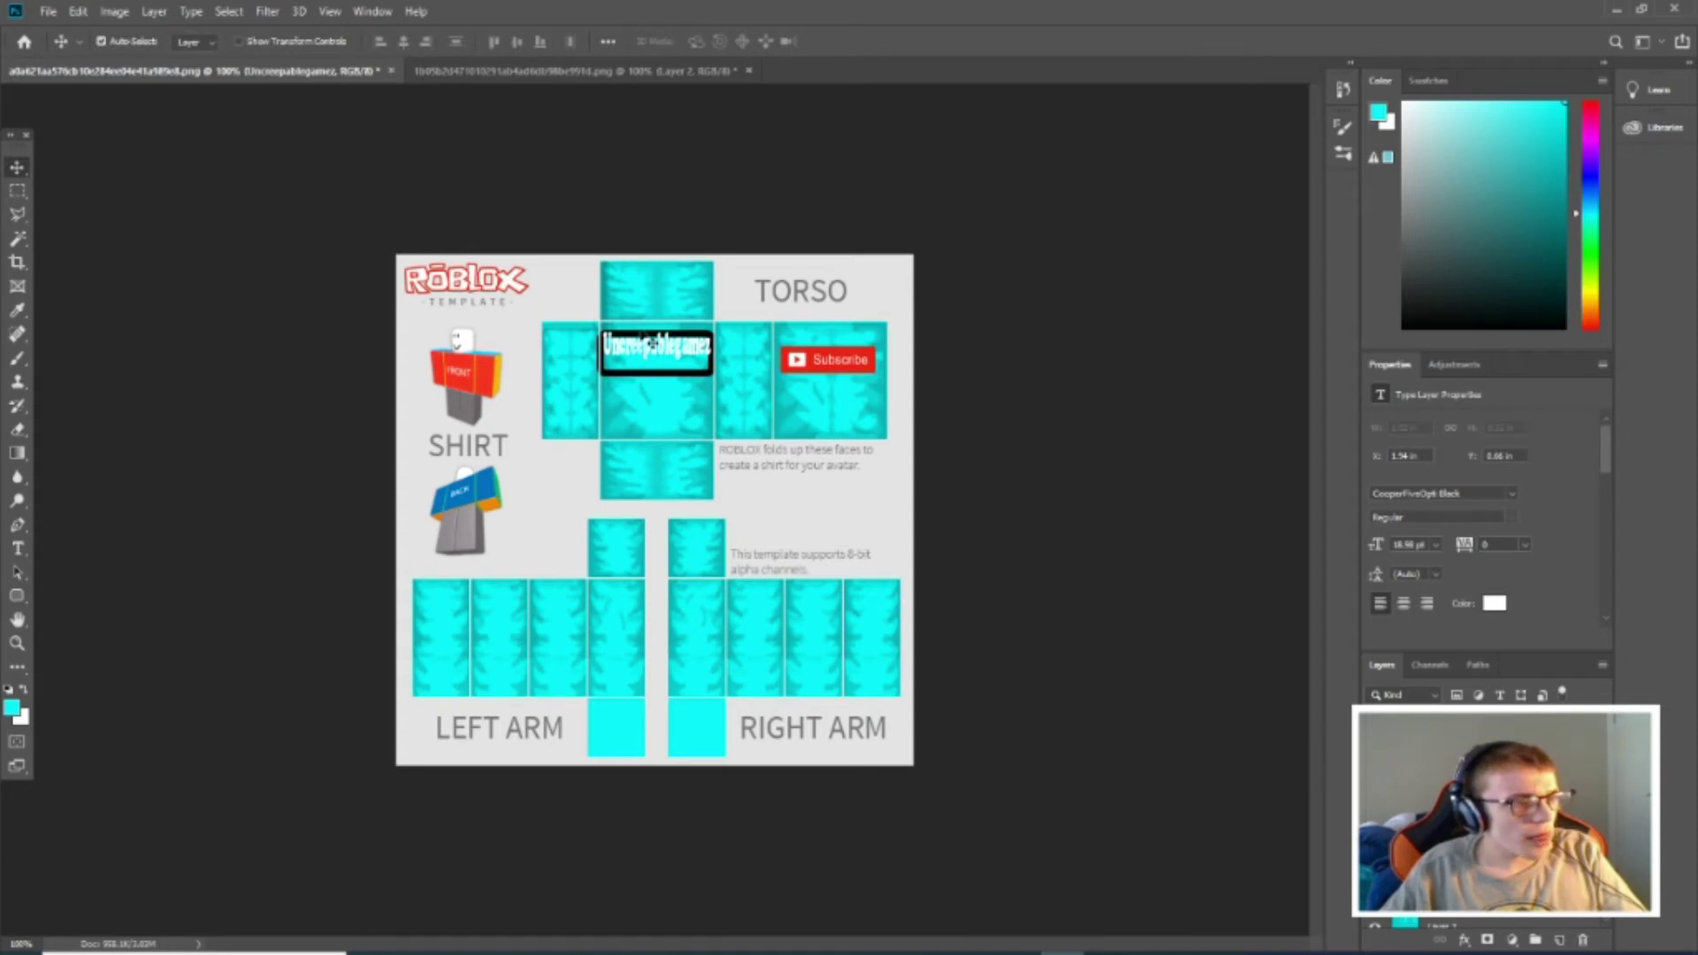
pyautogui.moveTo(648, 343); pyautogui.dragTo(644, 350)
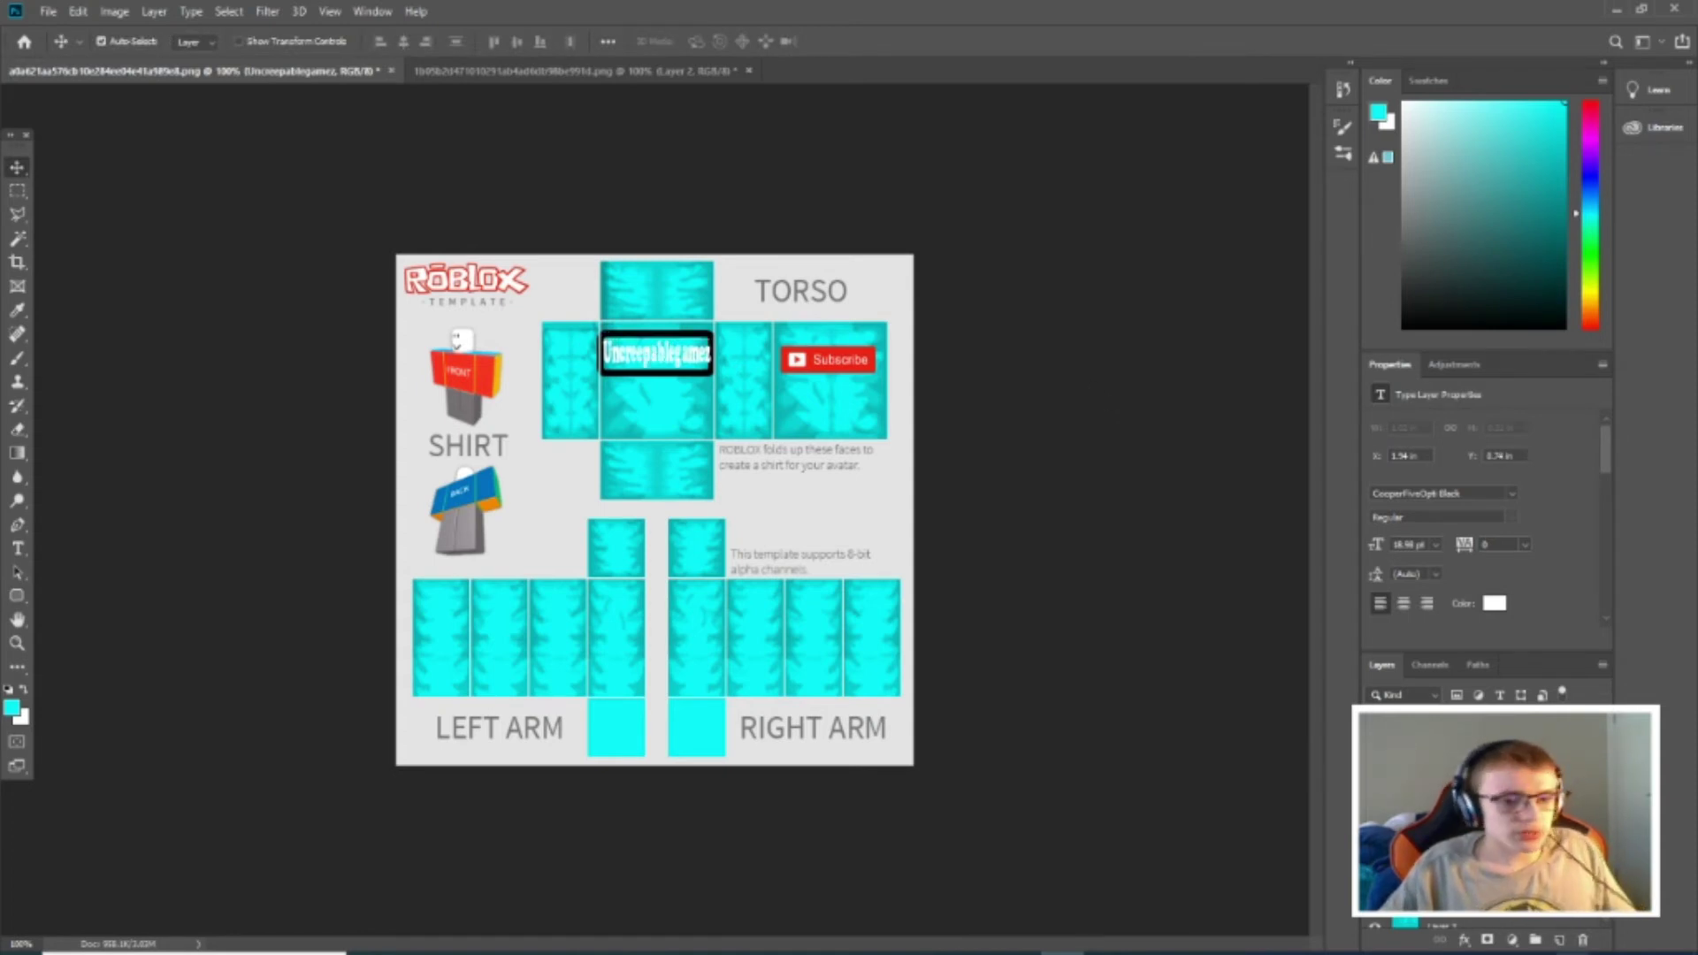
pyautogui.hotkey('alt', '[')
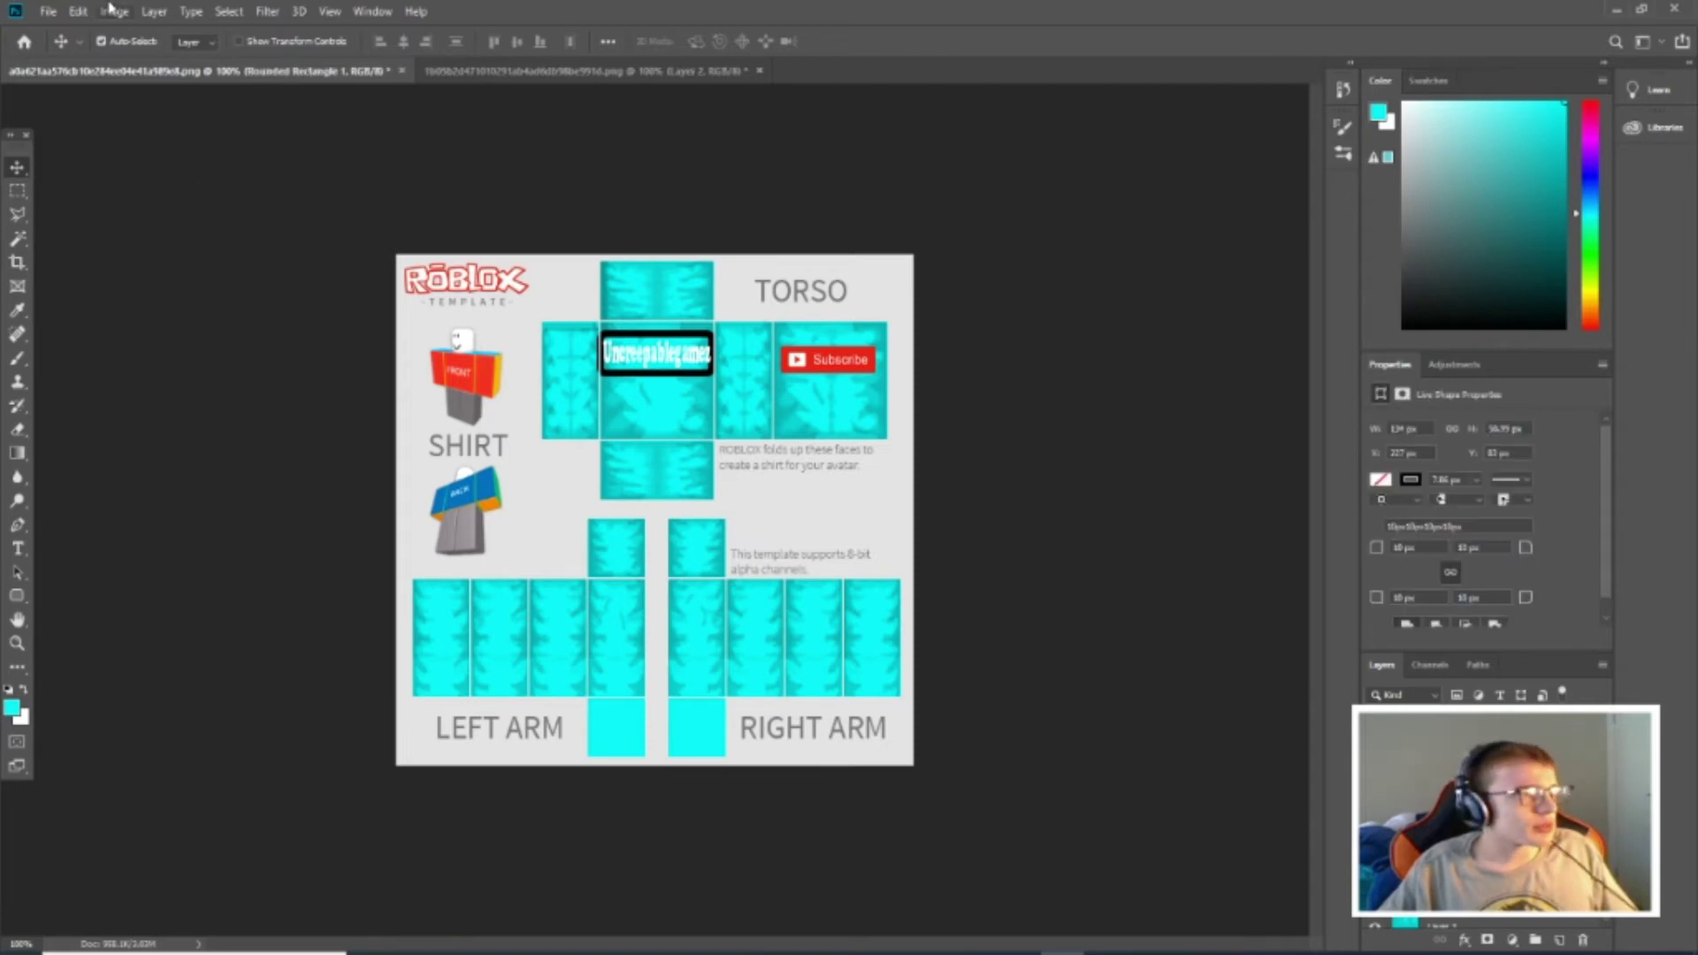
pyautogui.click(78, 12)
pyautogui.click(175, 412)
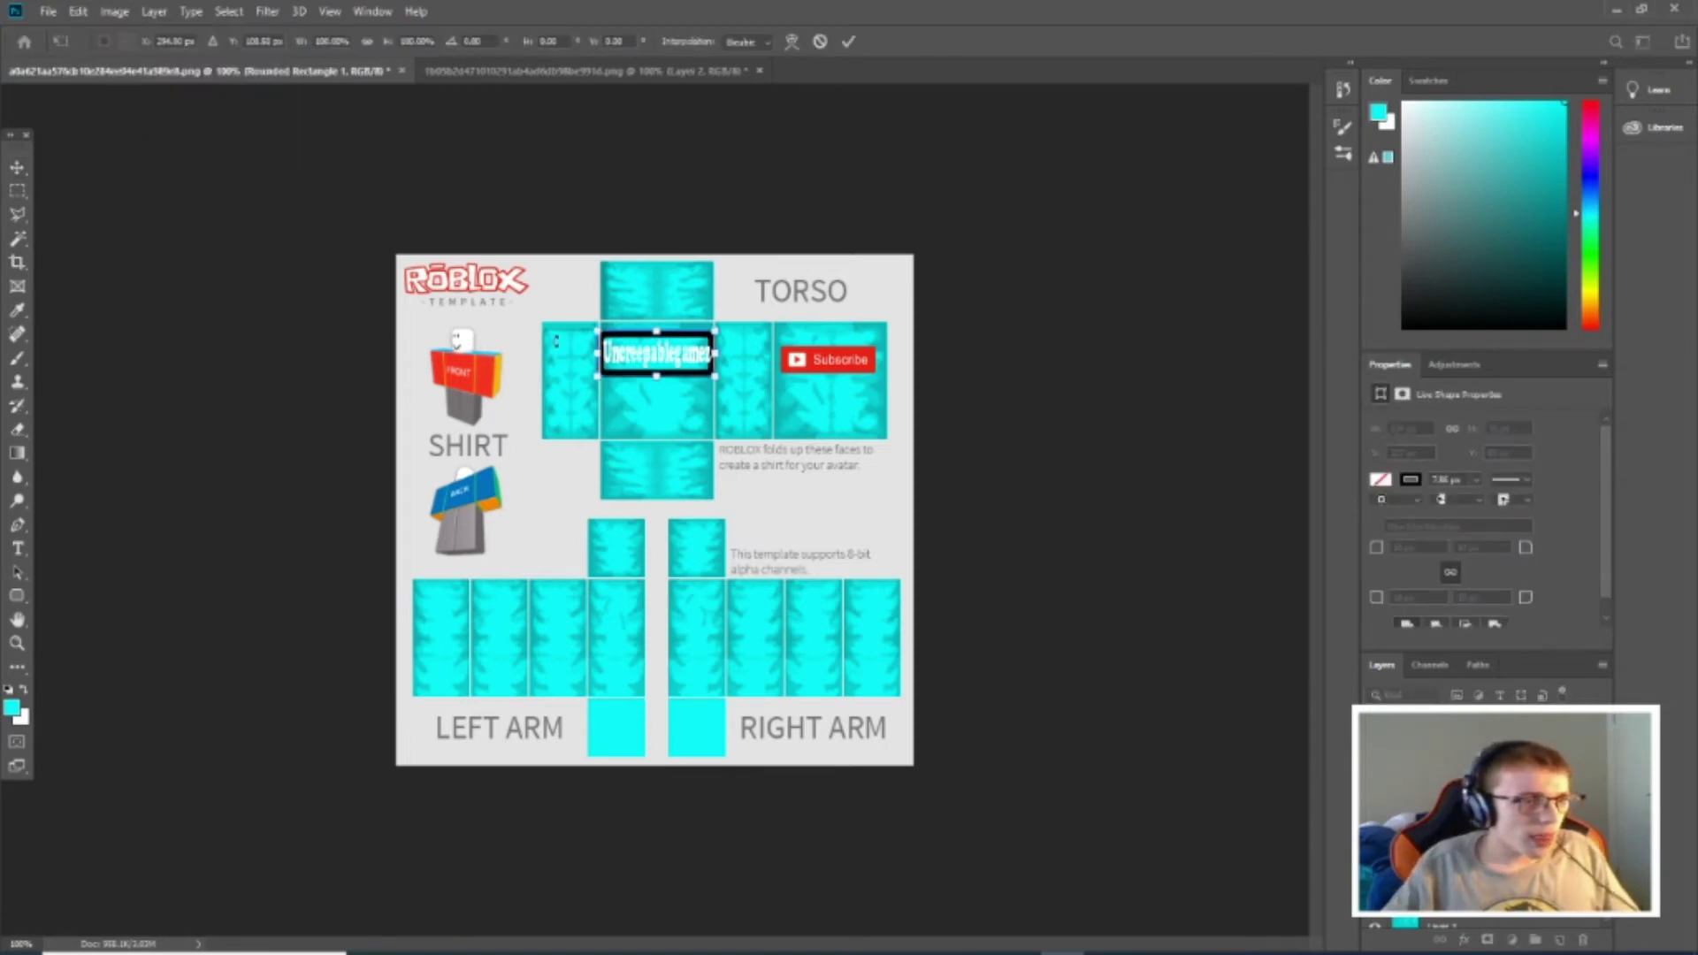
pyautogui.moveTo(597, 352); pyautogui.dragTo(606, 352)
pyautogui.press('Return')
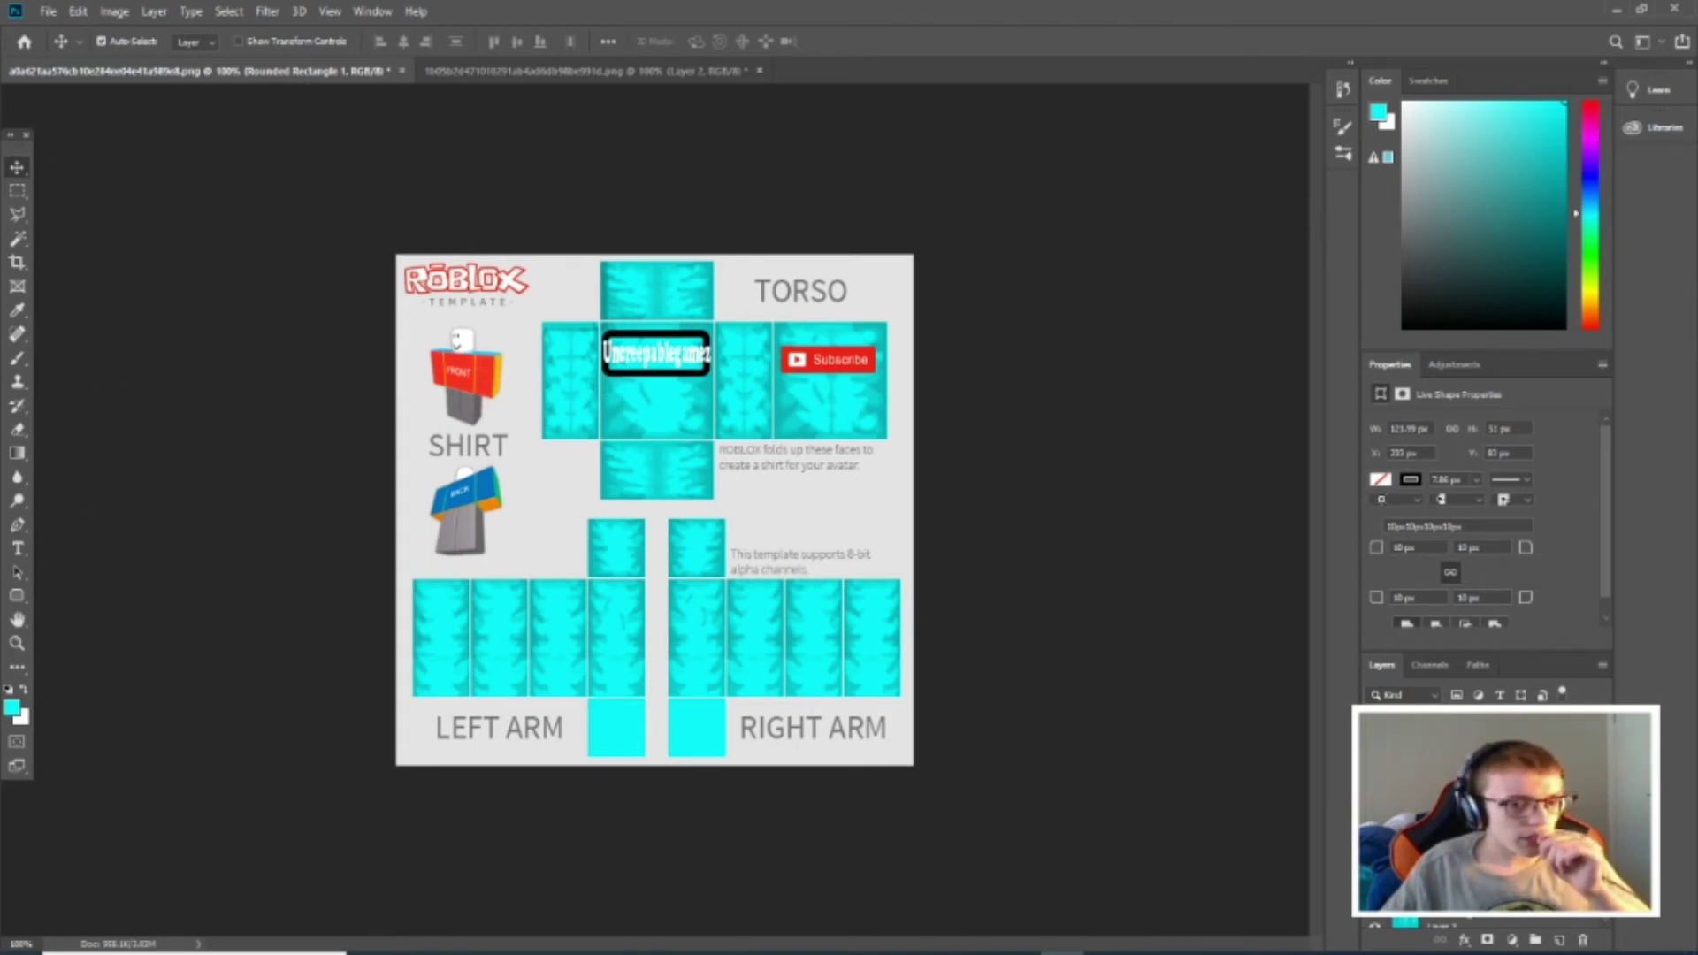
# Select the area of the rounded frame around the text and set the foreground color to black (#000000).
pyautogui.click(17, 214)
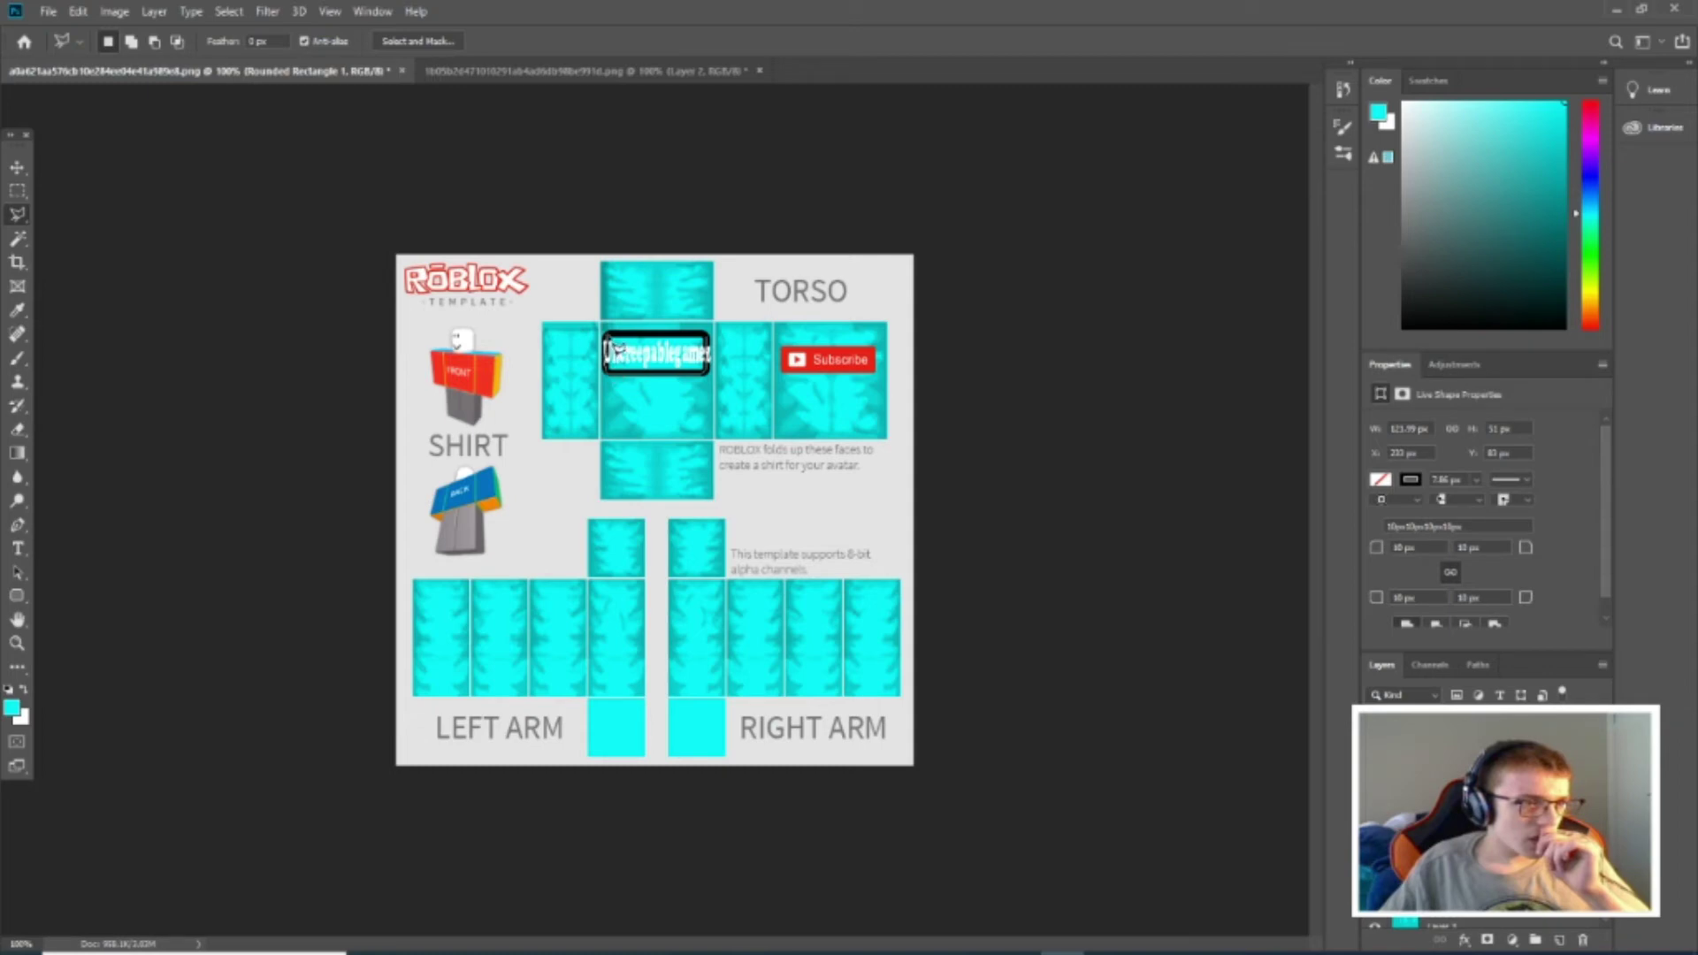
pyautogui.click(718, 354)
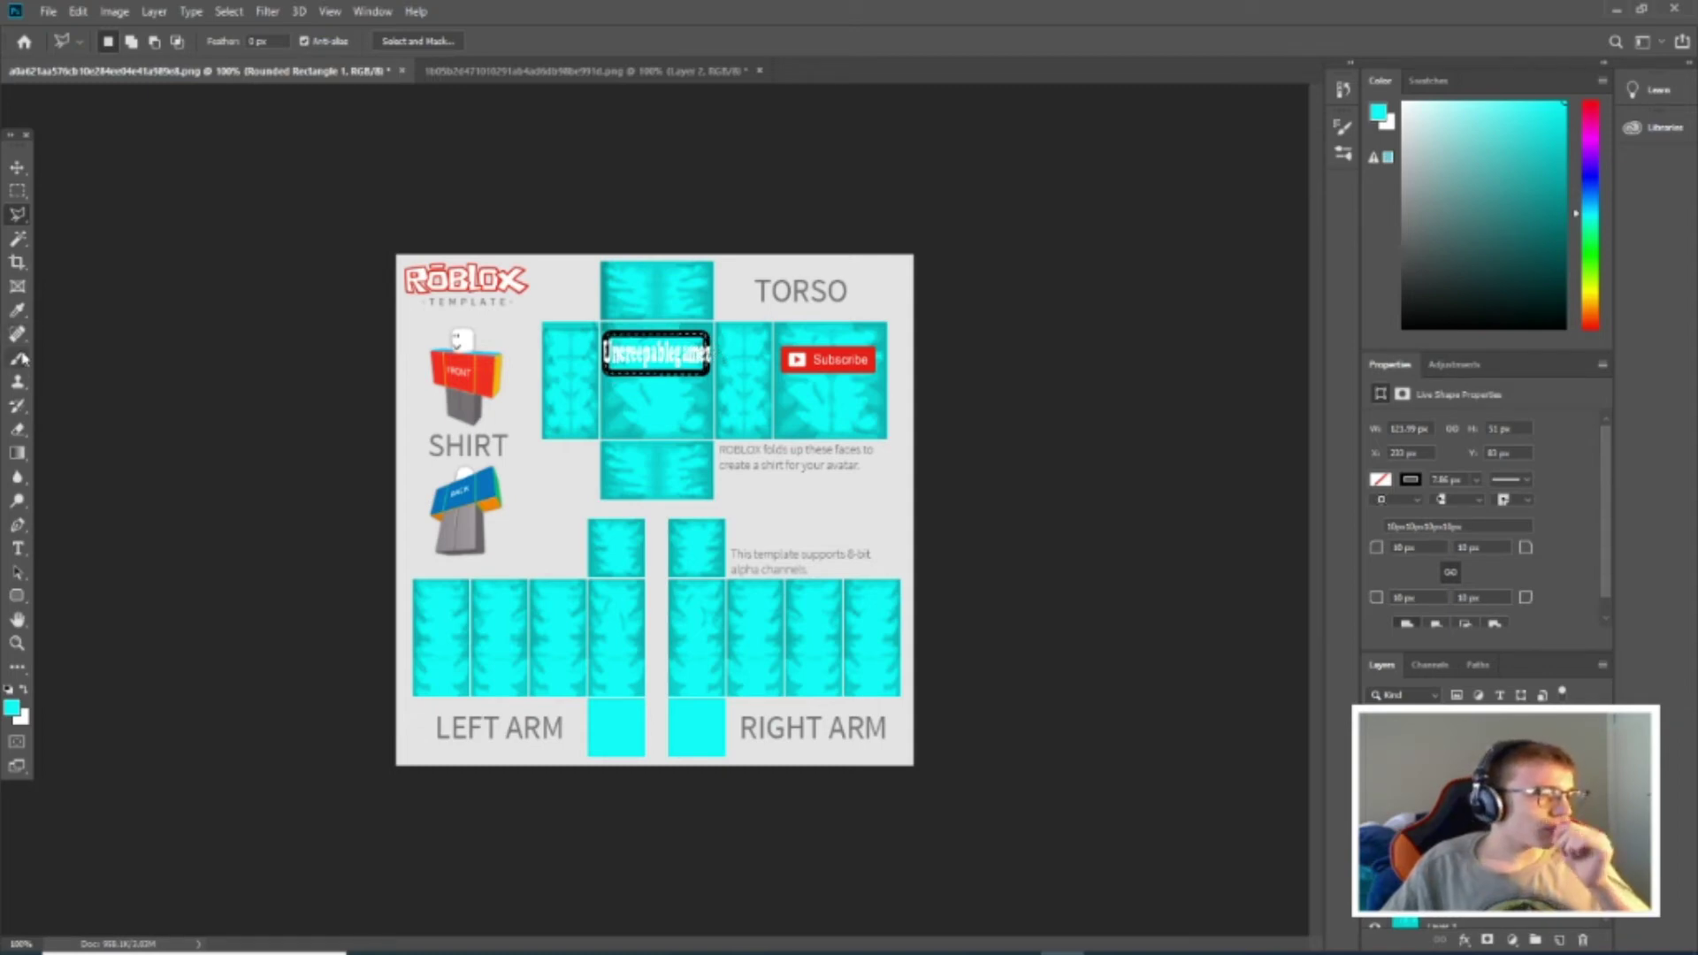
pyautogui.press('i')
pyautogui.click(11, 707)
pyautogui.write('000000')
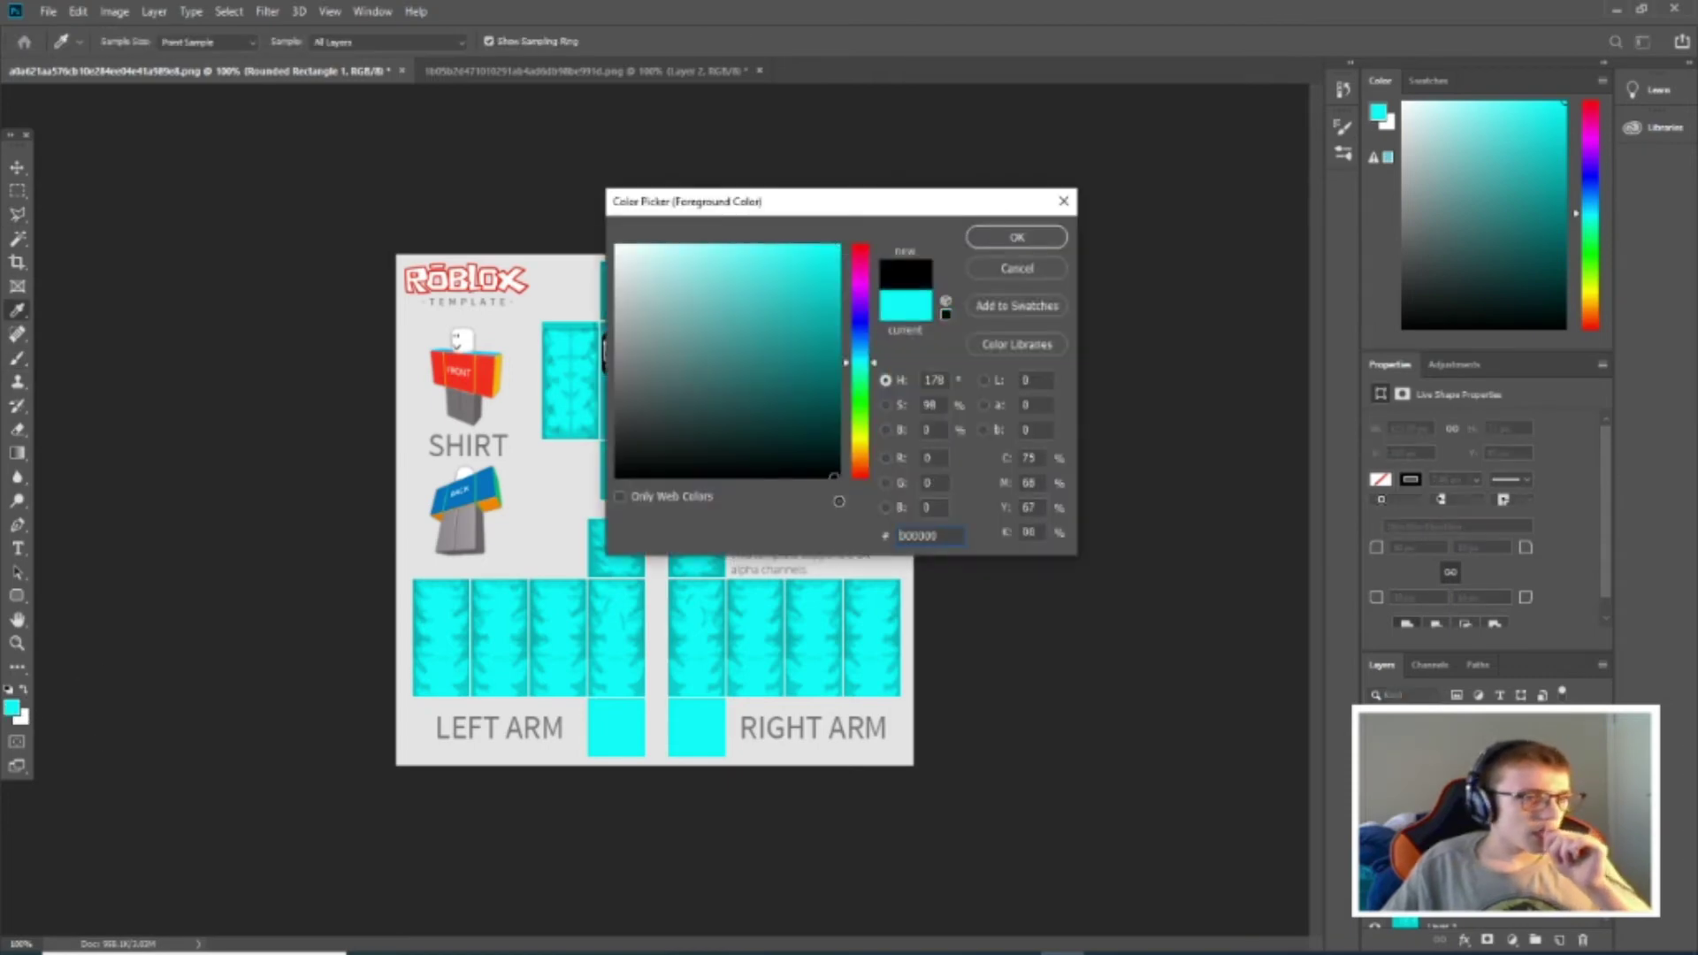
pyautogui.click(1017, 237)
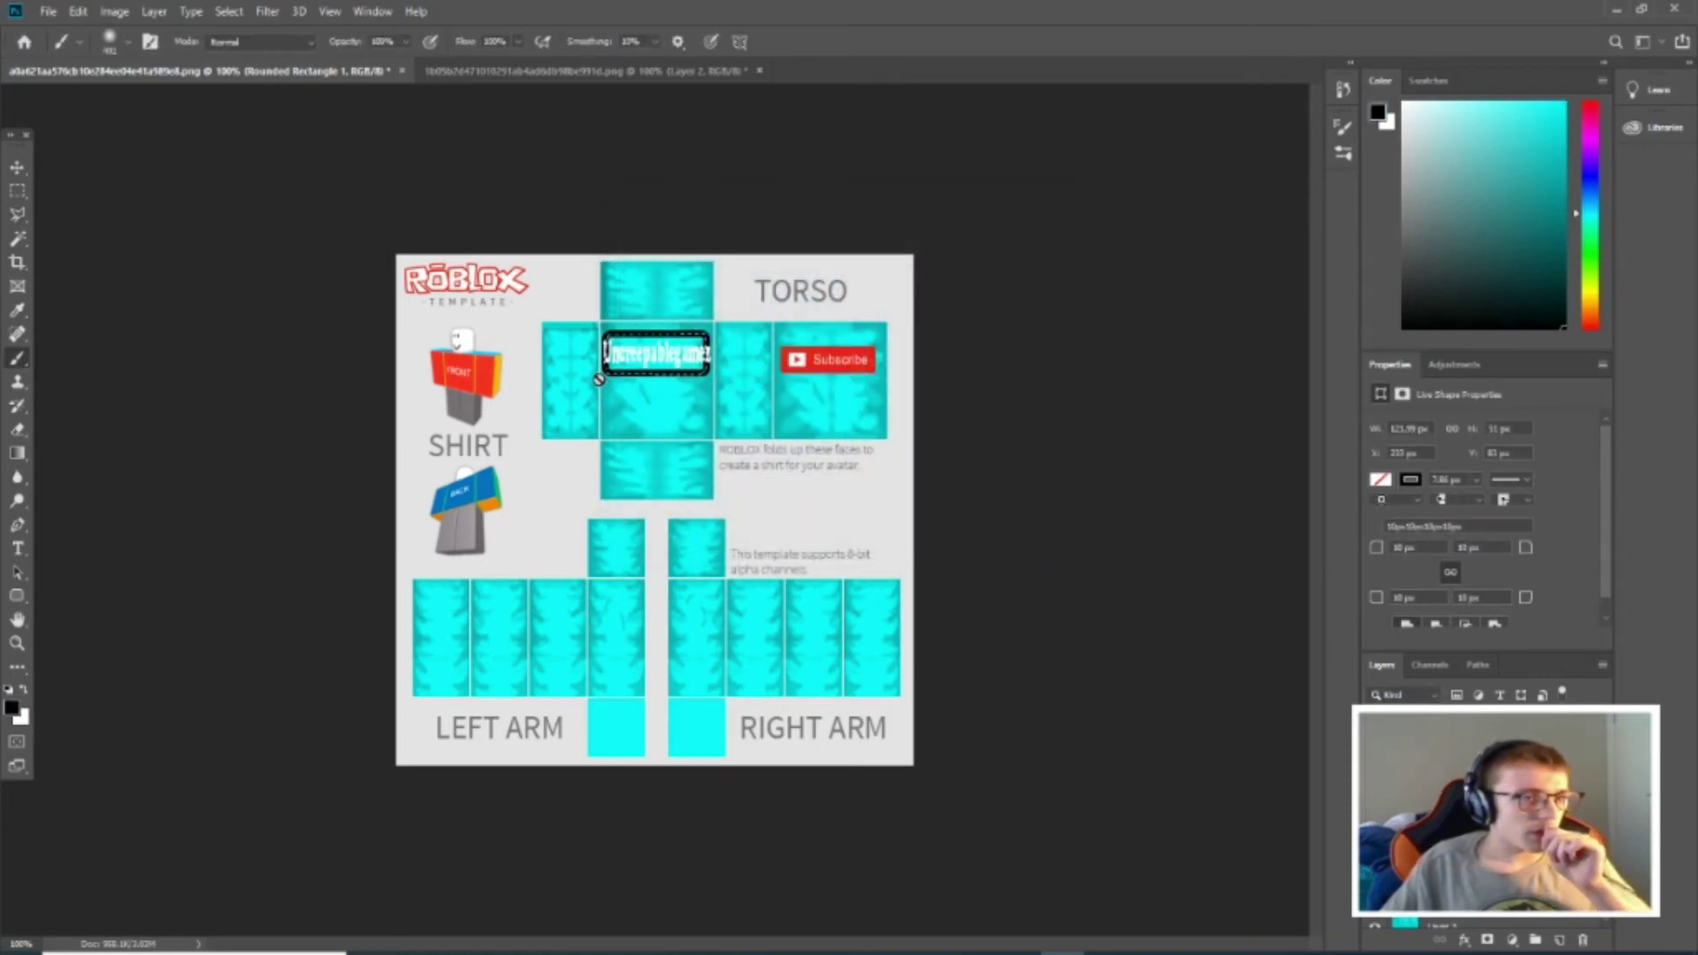
# Rasterize the rounded rectangle layer, brush the selected area behind the text solid black and clear the selection.
pyautogui.click(677, 337)
pyautogui.click(784, 368)
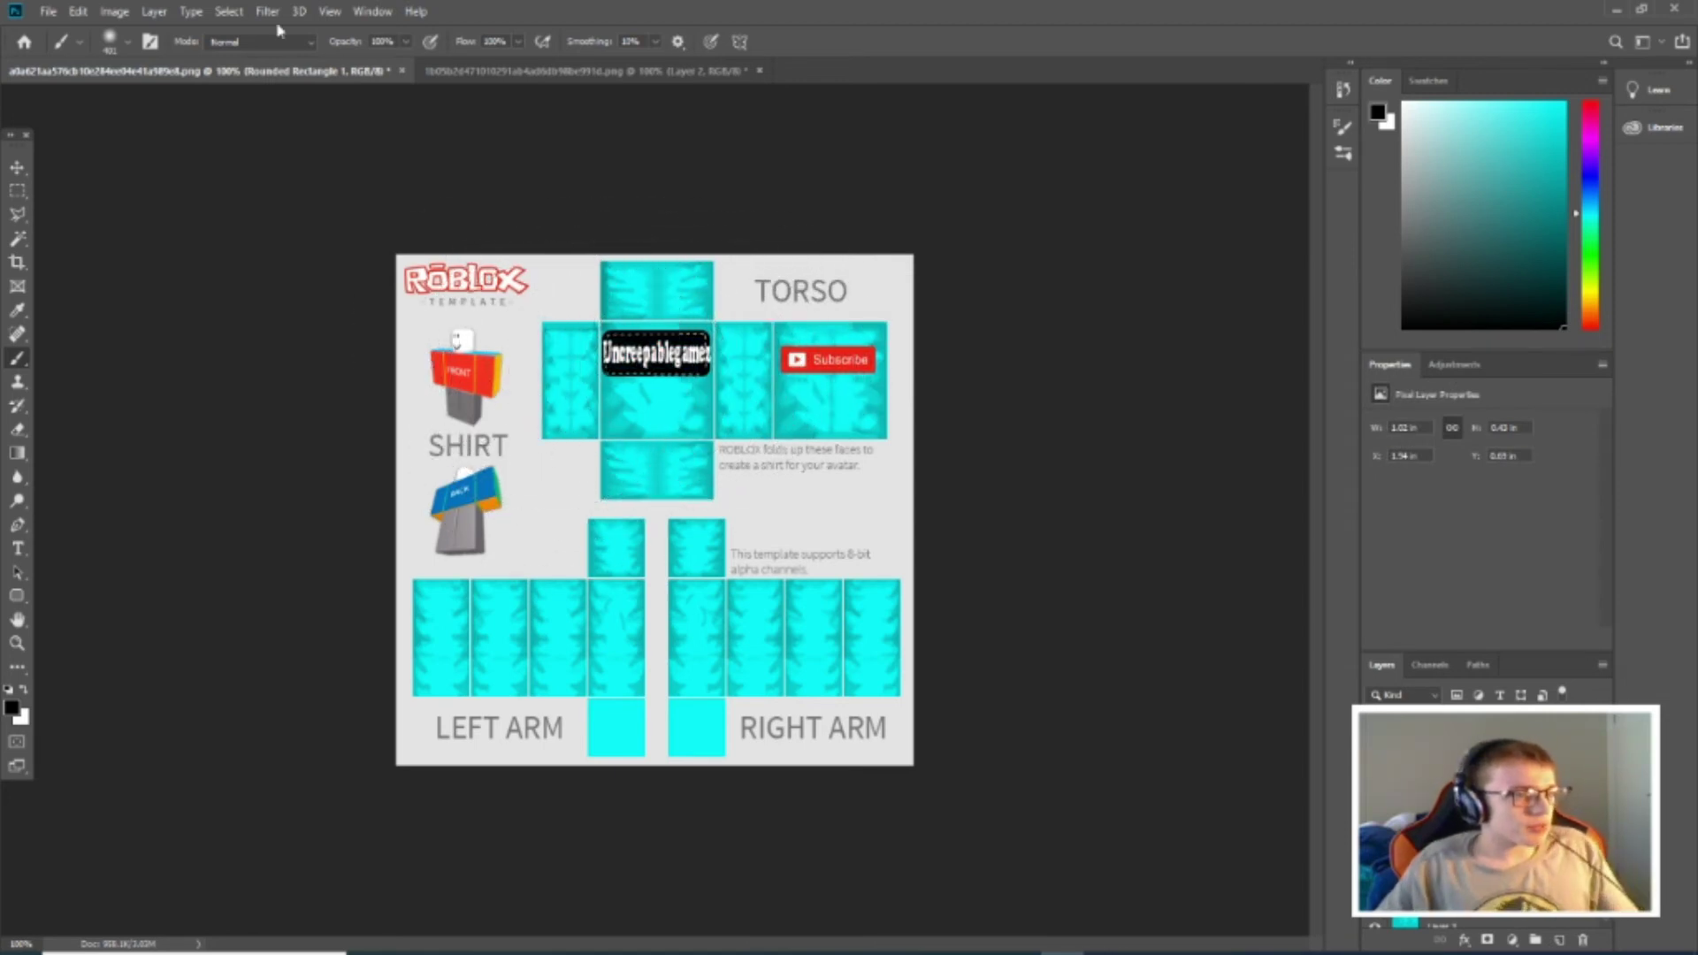
pyautogui.click(228, 12)
pyautogui.click(246, 49)
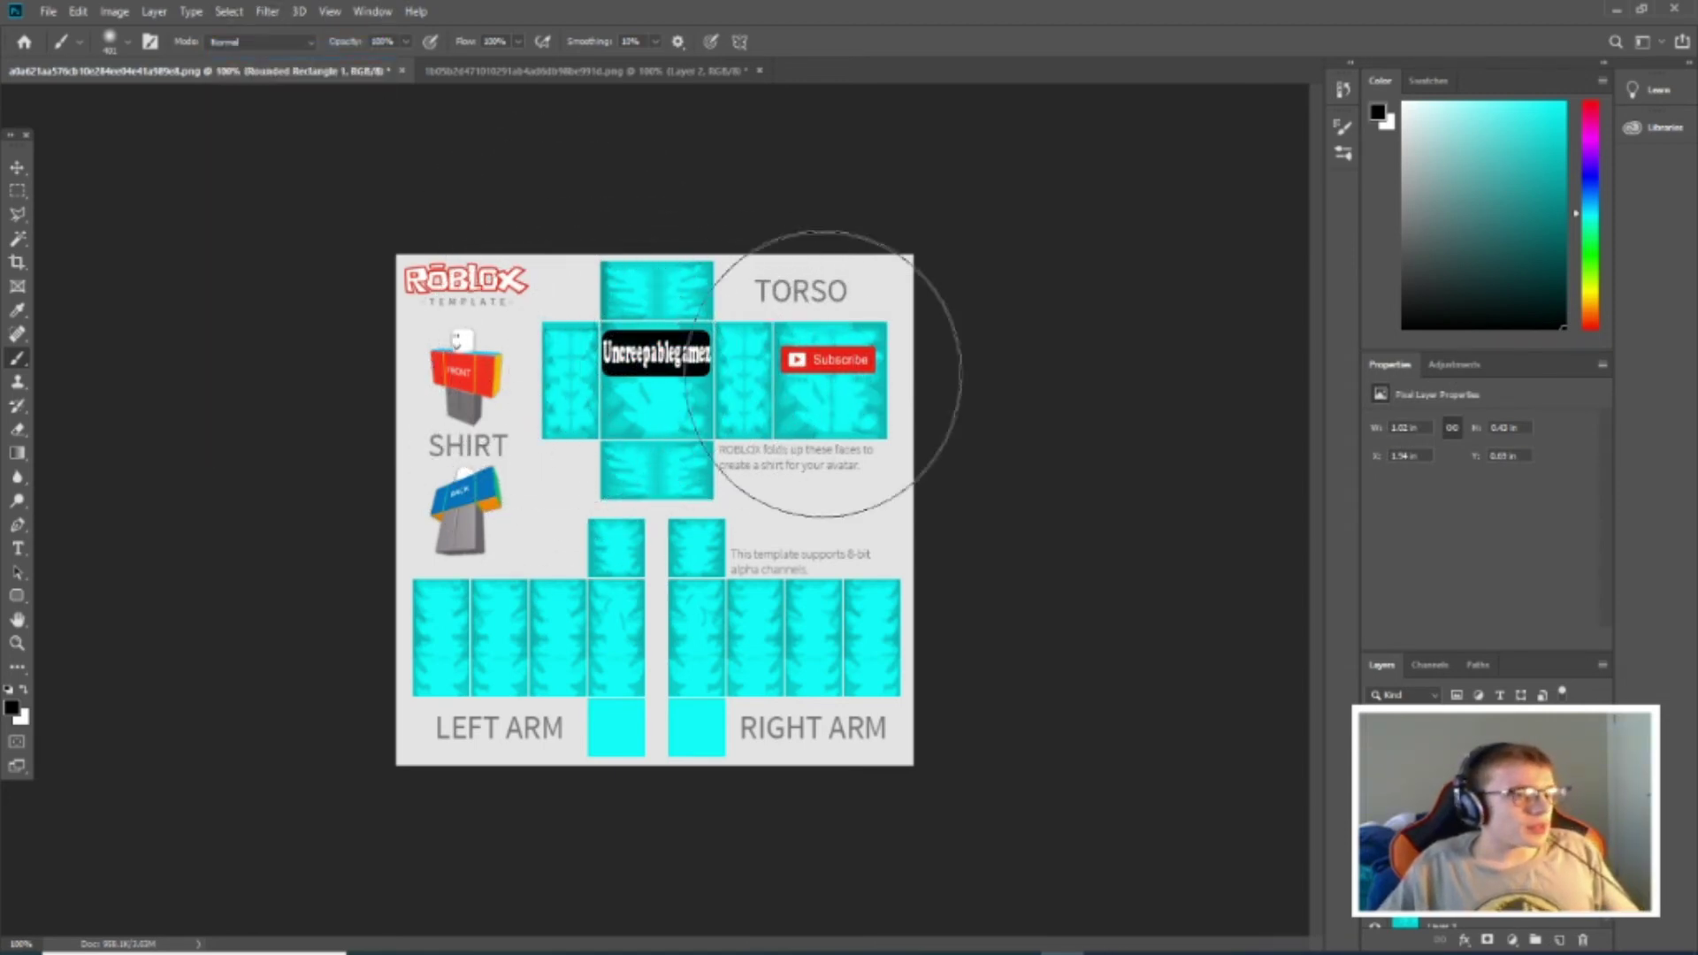
# Save the finished shirt template as tutorial.jpg.
pyautogui.click(49, 12)
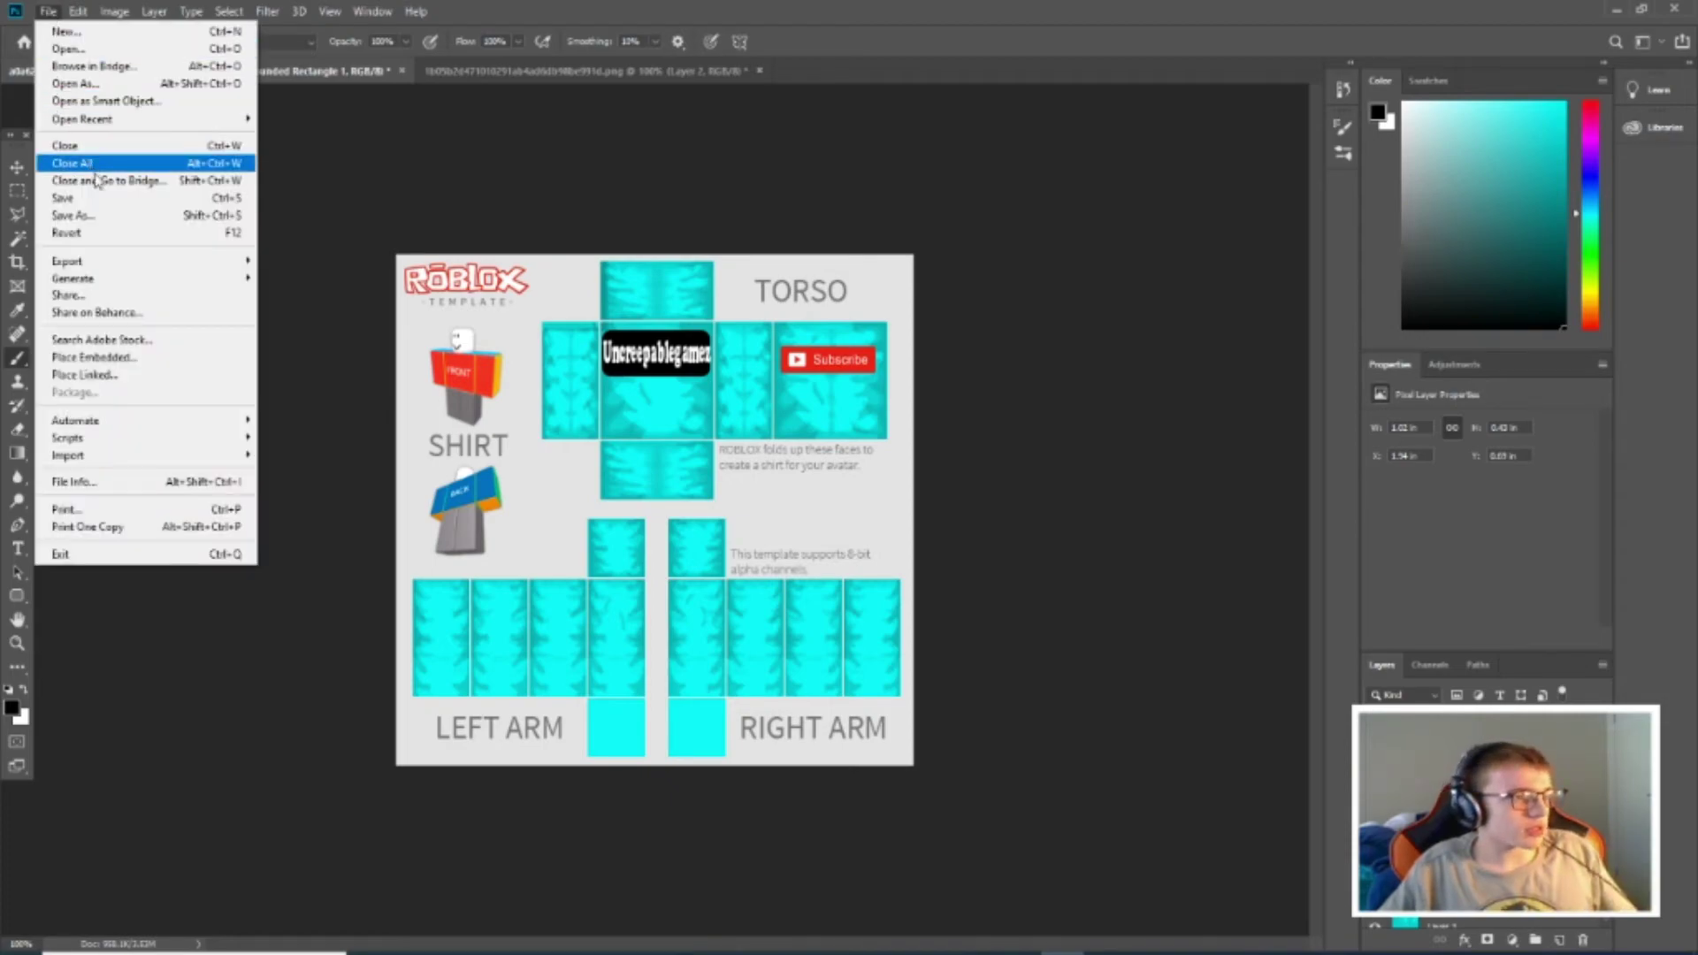
pyautogui.click(79, 214)
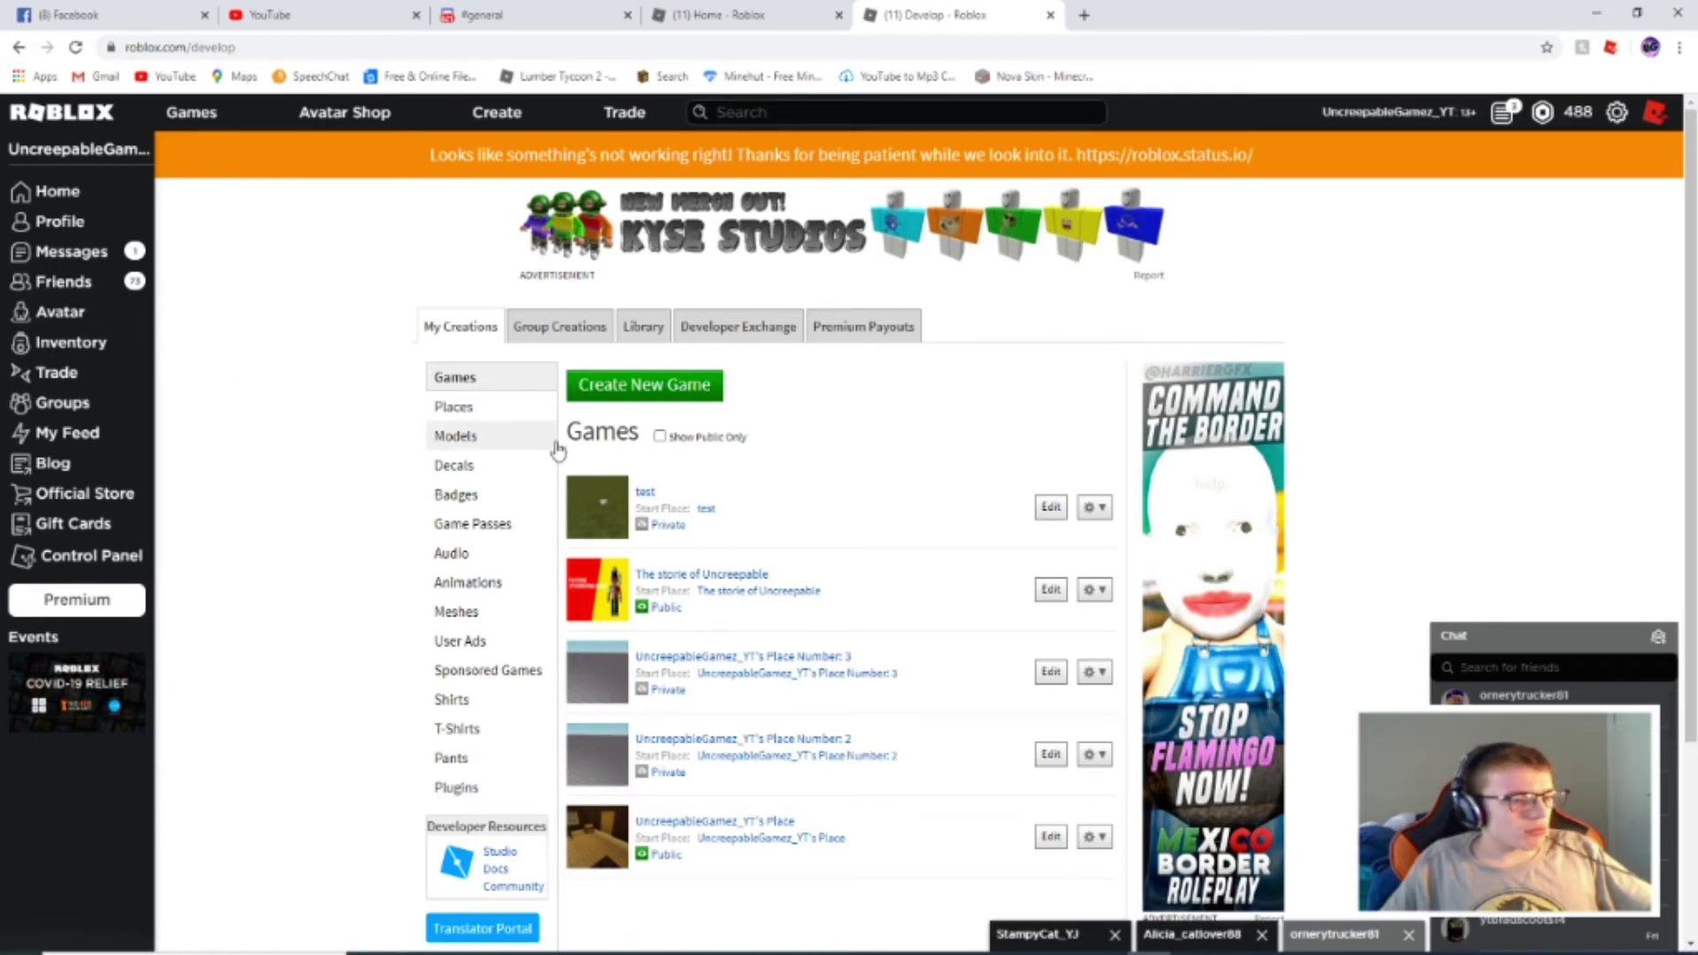
# On the Roblox Develop page in the browser, open the Shirts creations and look through the existing shirts.
pyautogui.scroll(-2, 557, 449)
pyautogui.scroll(1, 558, 449)
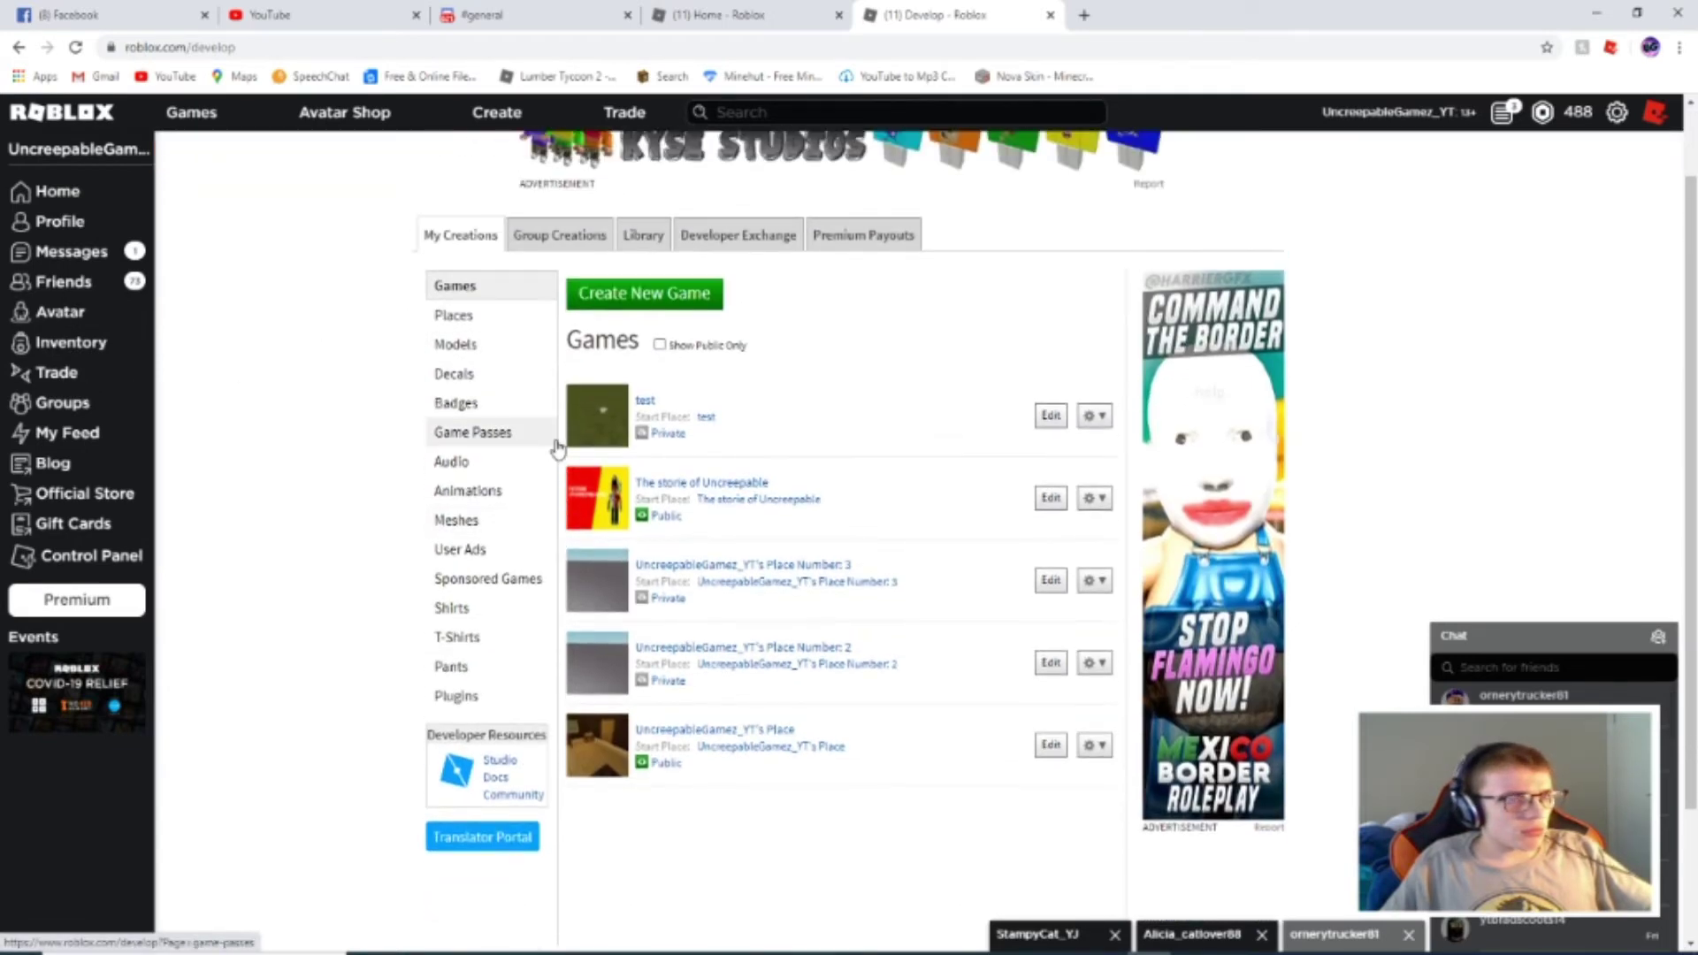
pyautogui.click(451, 610)
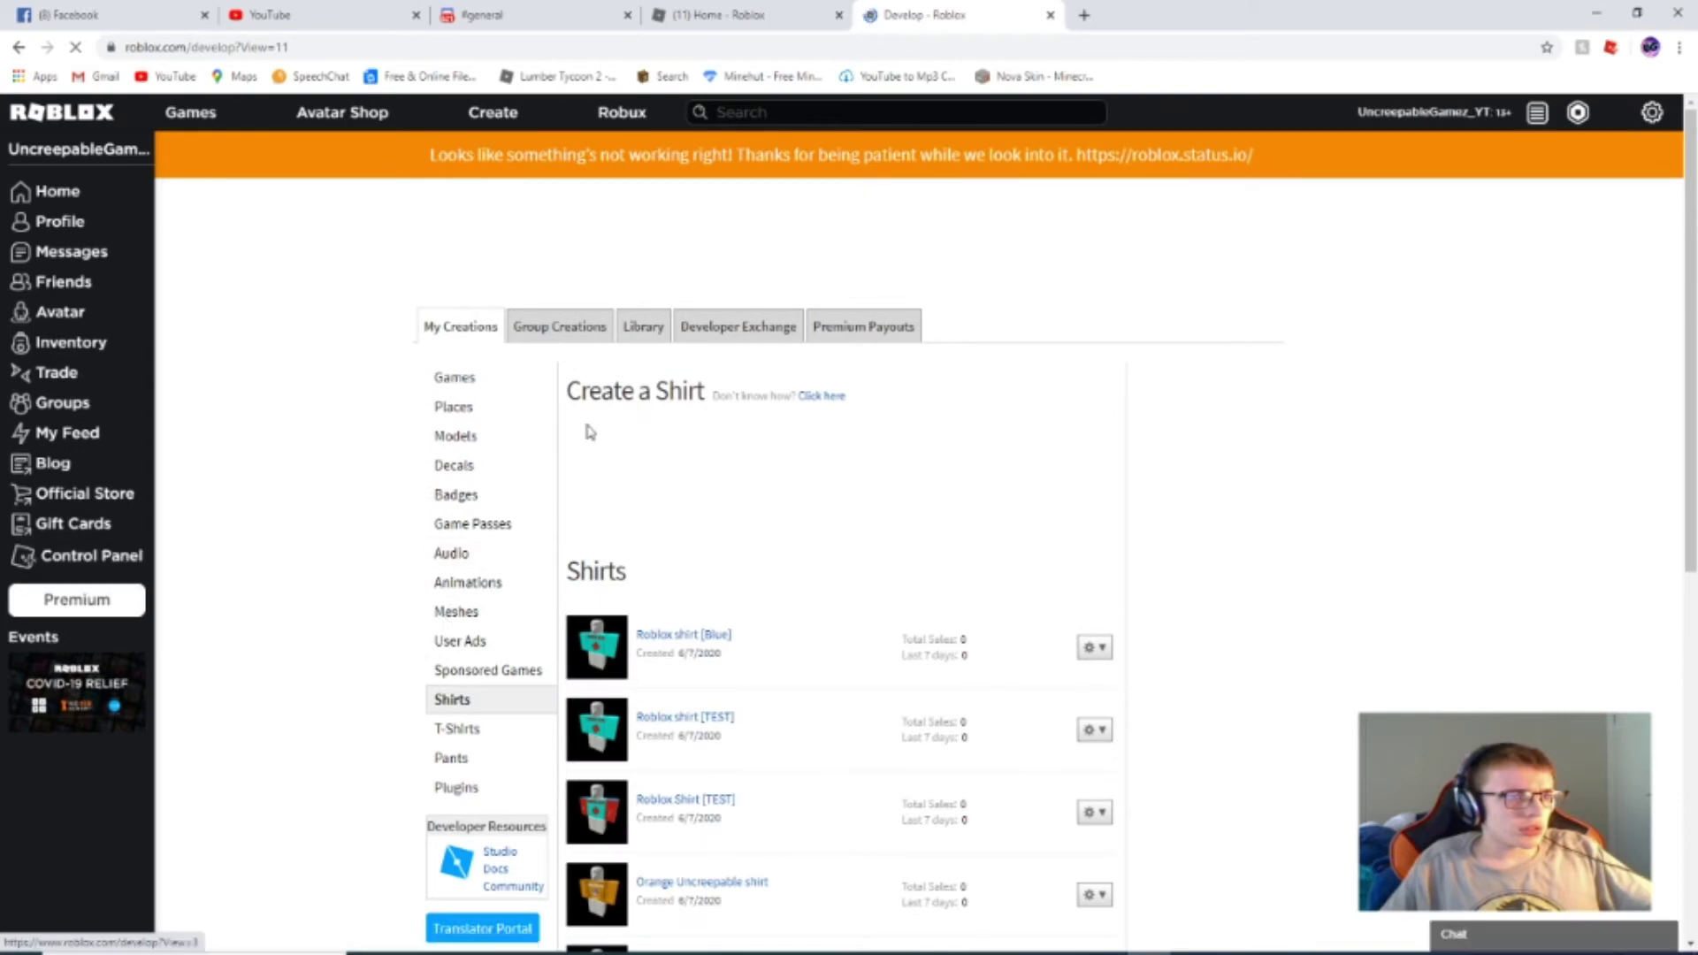
pyautogui.scroll(-2, 619, 434)
pyautogui.scroll(-4, 672, 438)
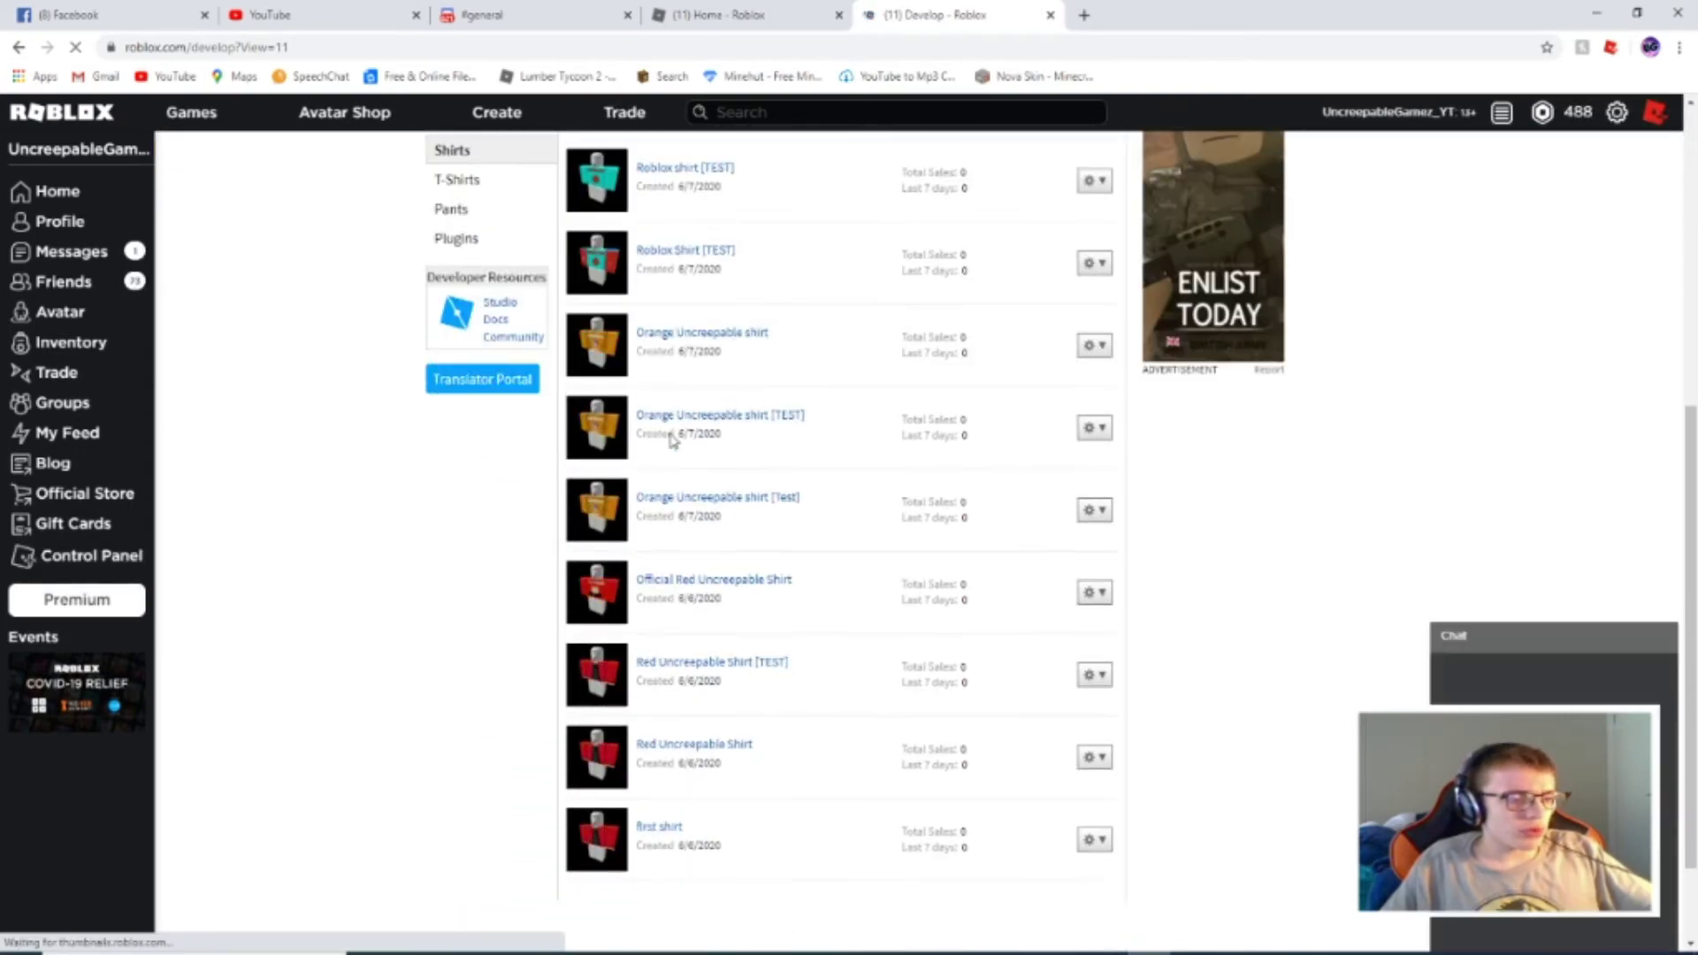
pyautogui.scroll(7, 675, 440)
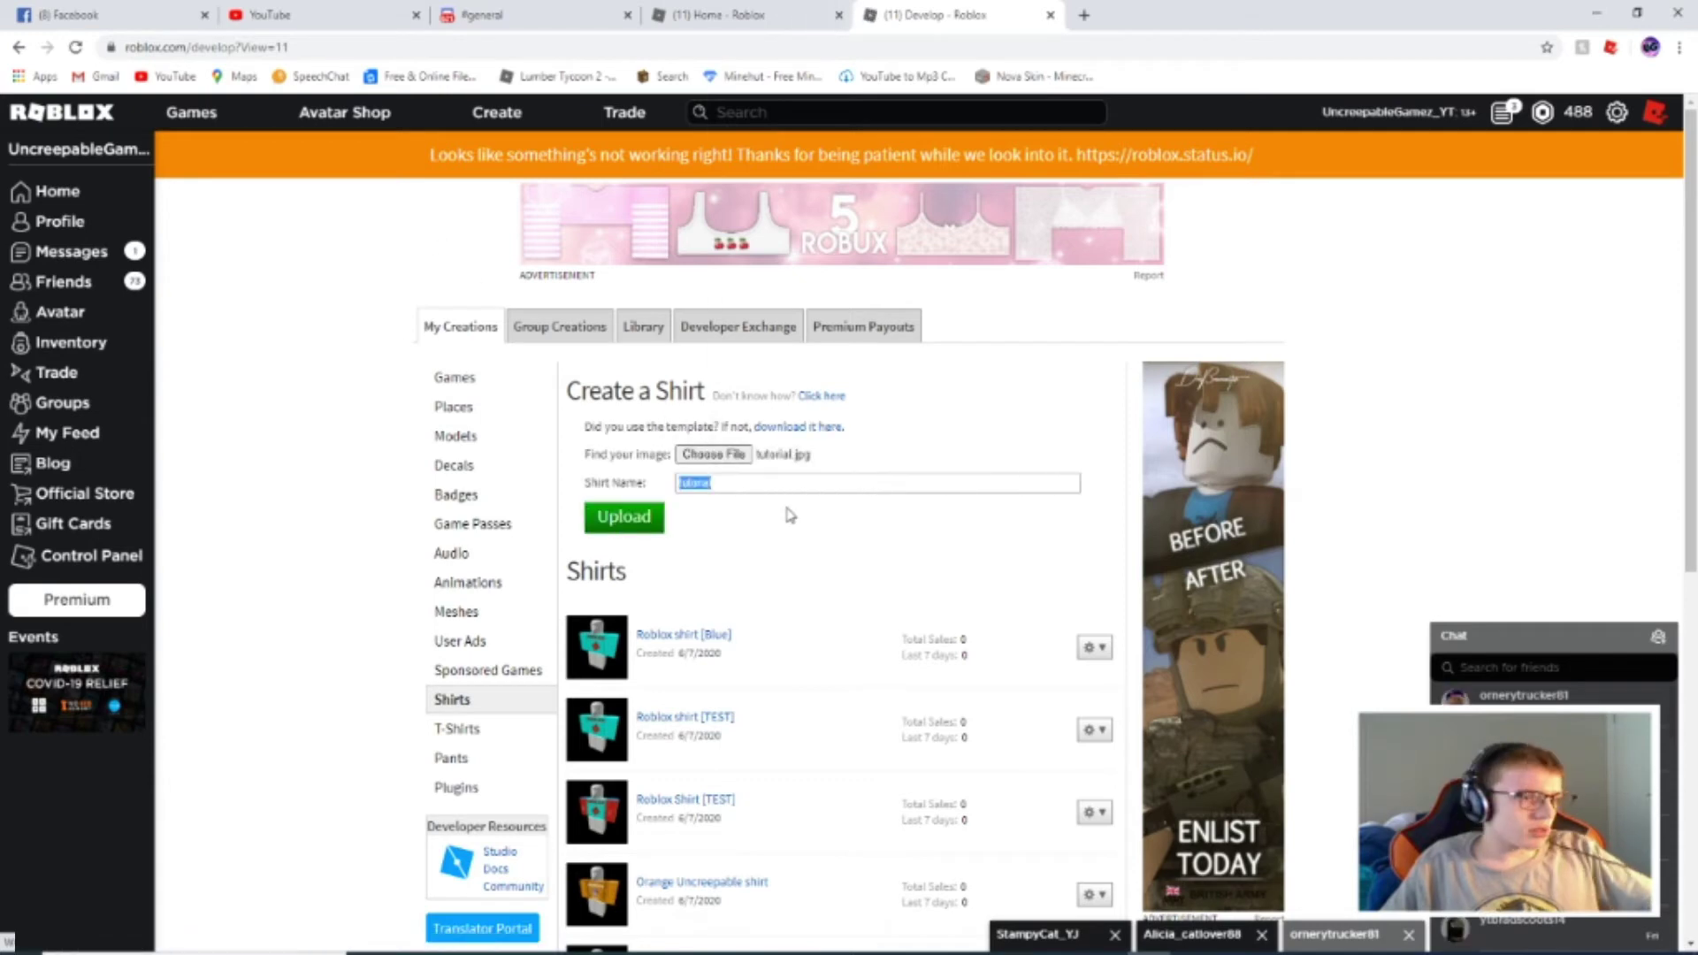
# Name the new shirt "tutorial [Test]" and upload it with the tutorial.jpg image.
pyautogui.click(734, 486)
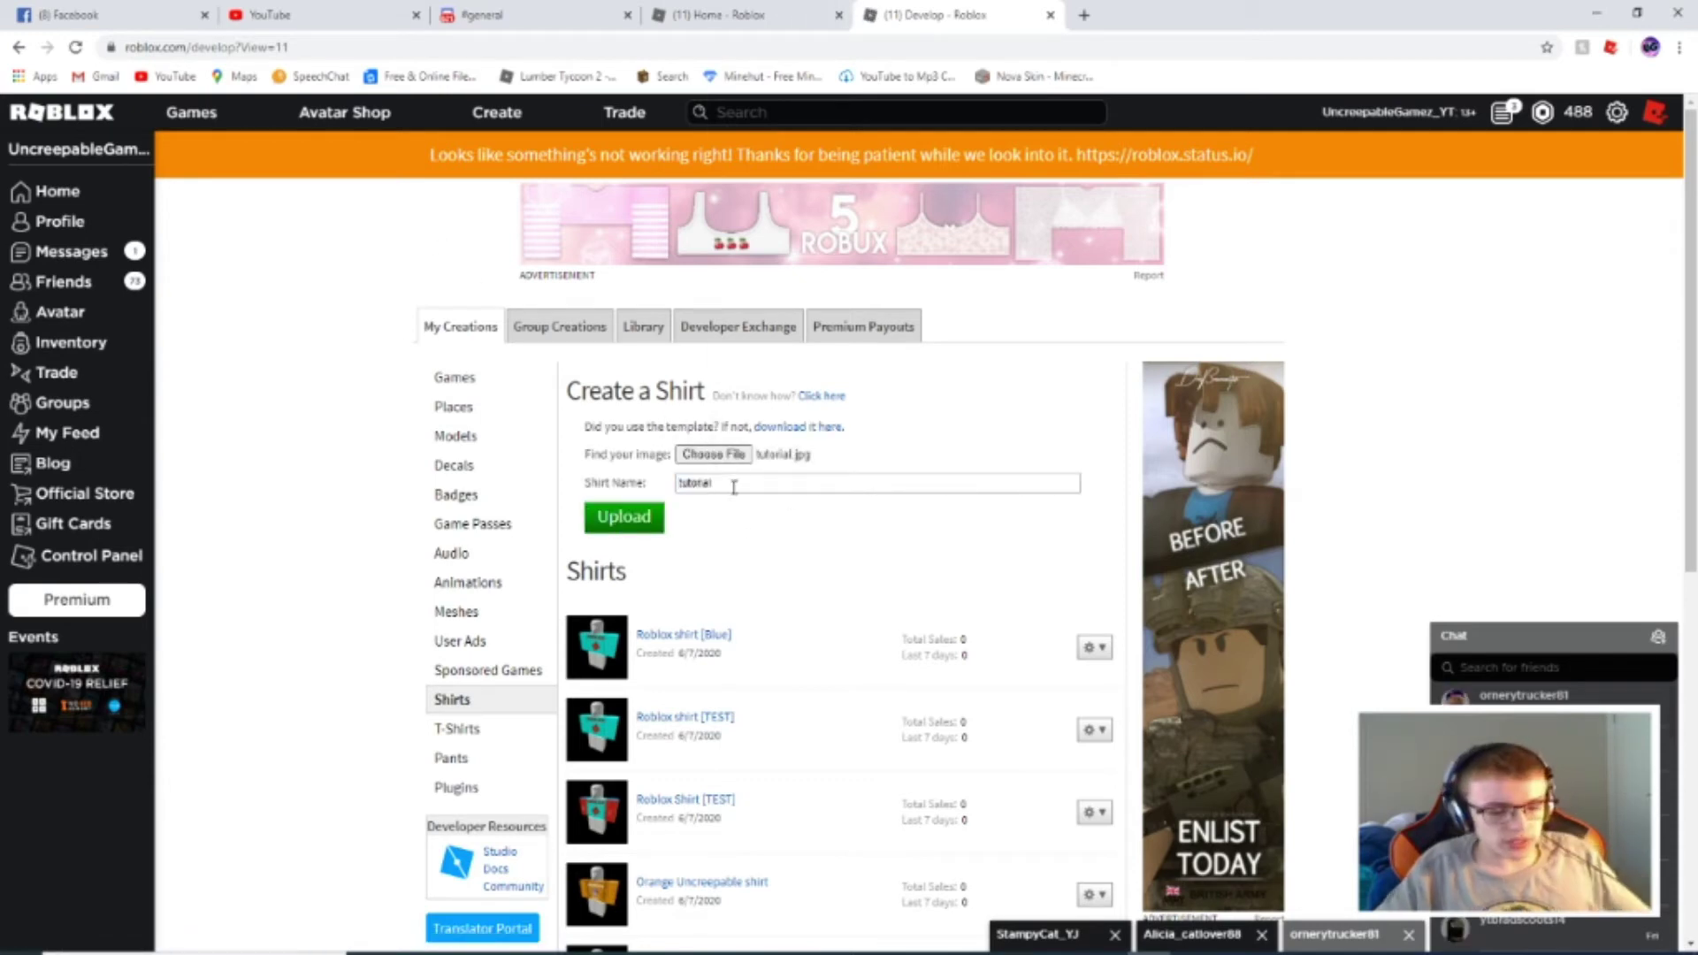
pyautogui.write('[')
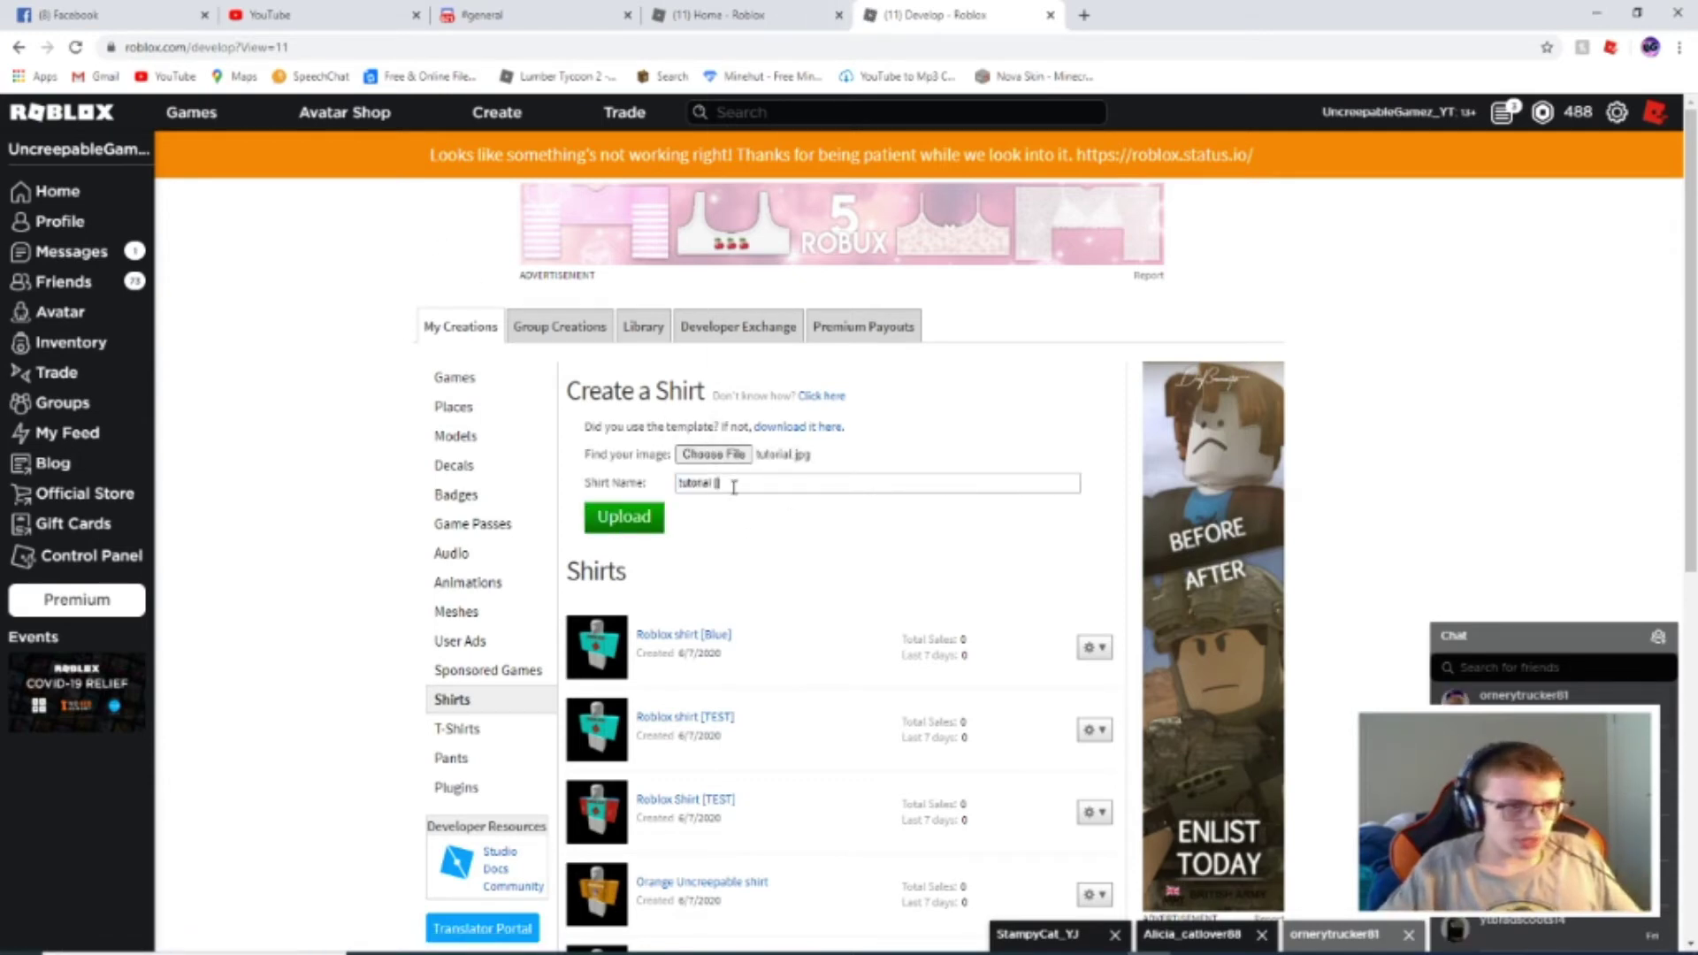
pyautogui.write('1]')
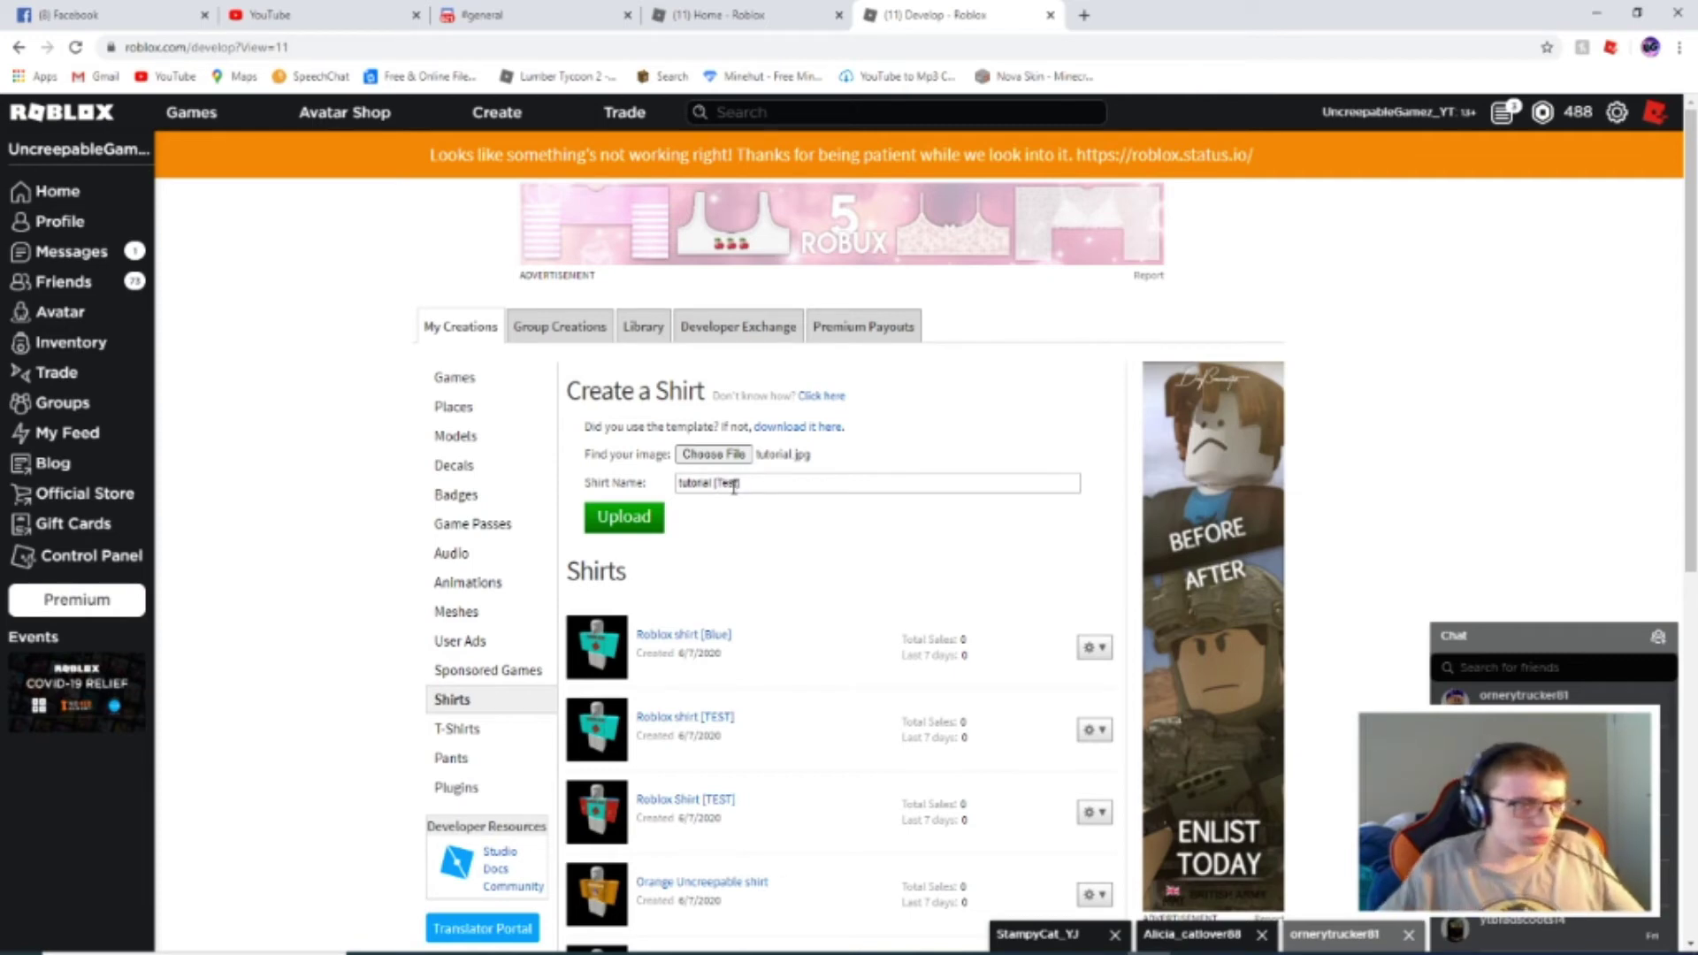
pyautogui.click(622, 529)
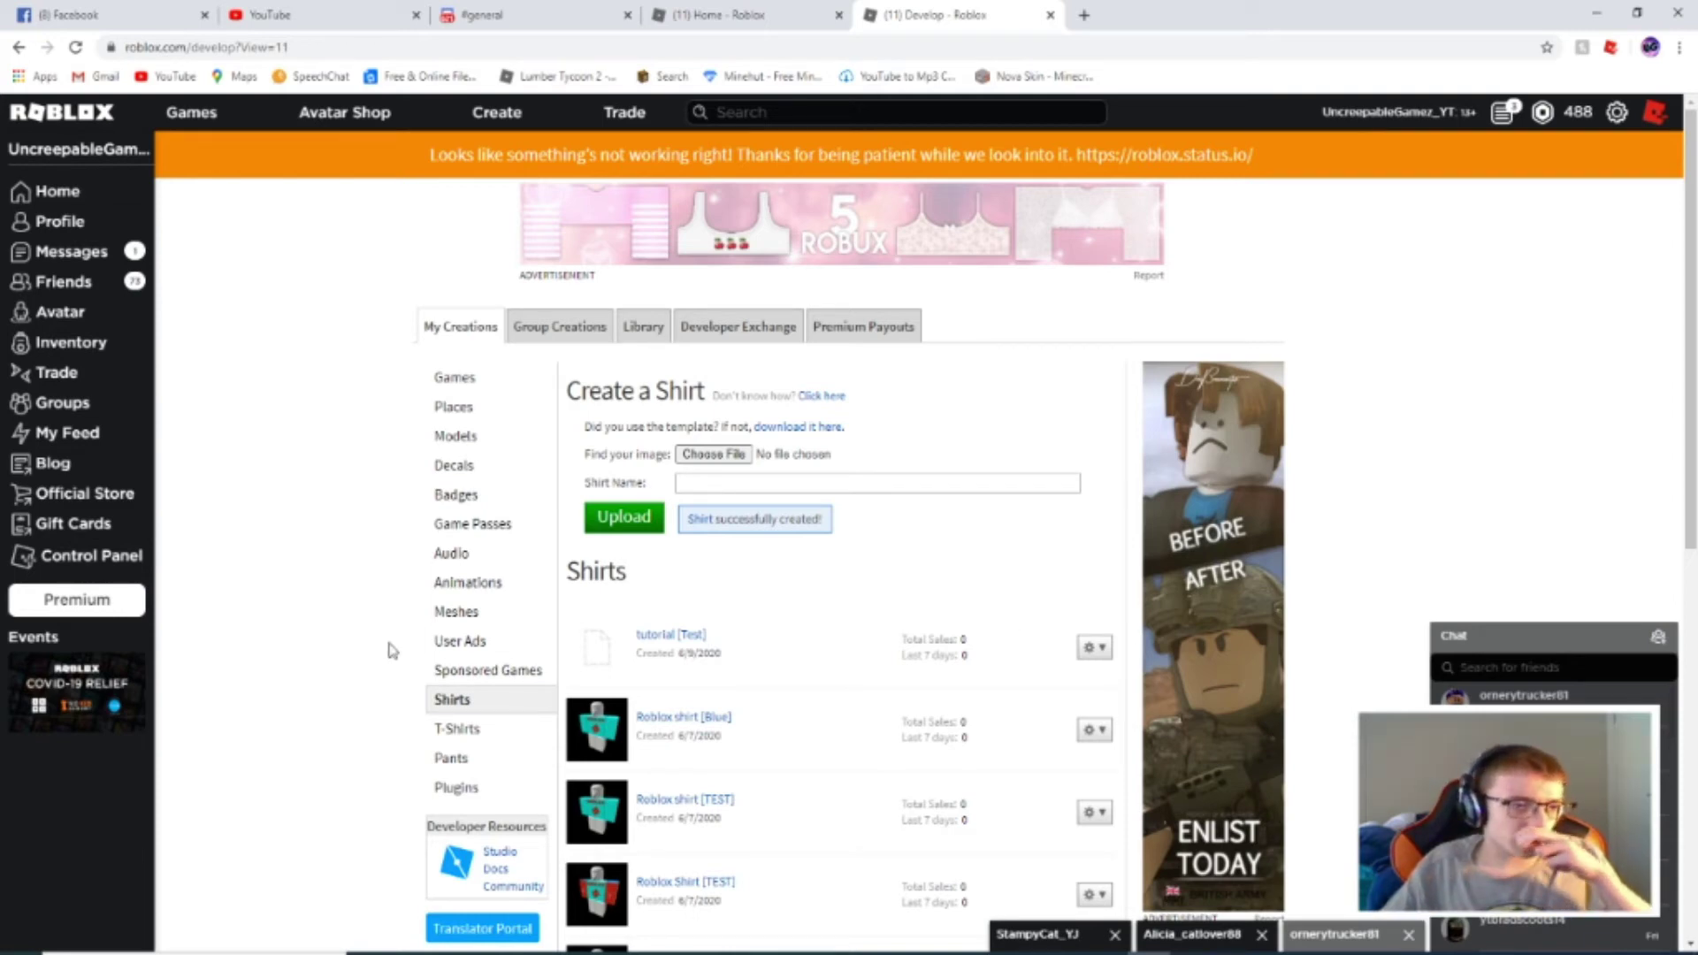
# Open the item page of the uploaded "tutorial [Test]" shirt and check its preview.
pyautogui.click(602, 647)
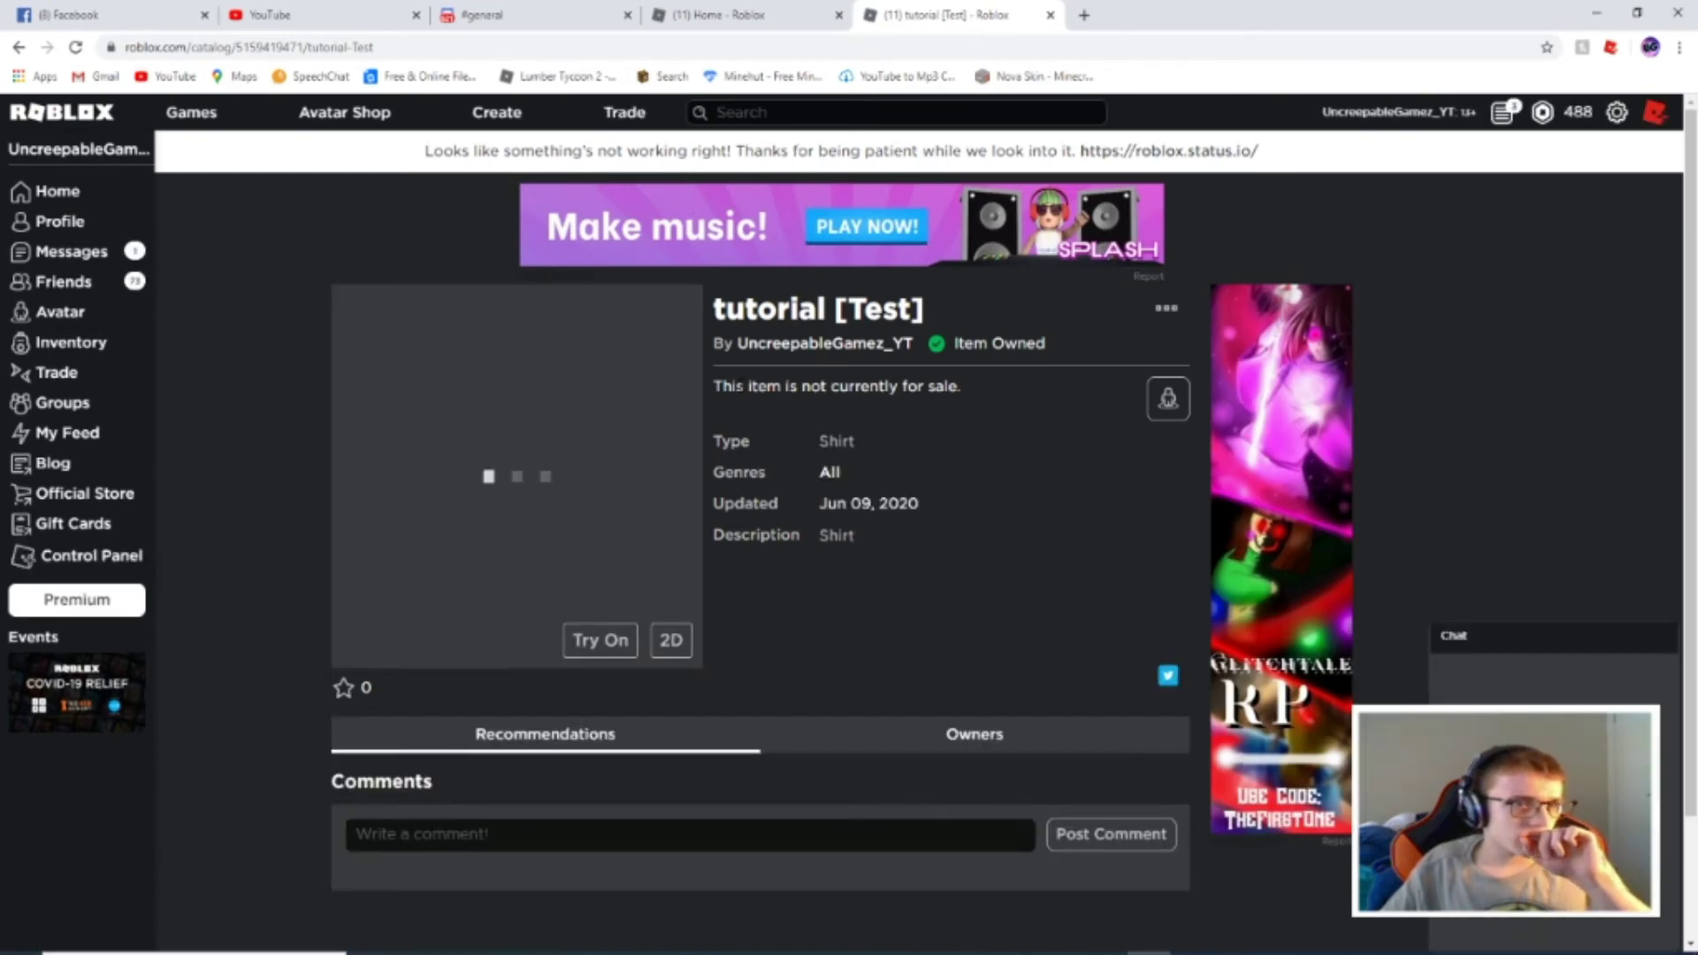
pyautogui.scroll(-1, 761, 530)
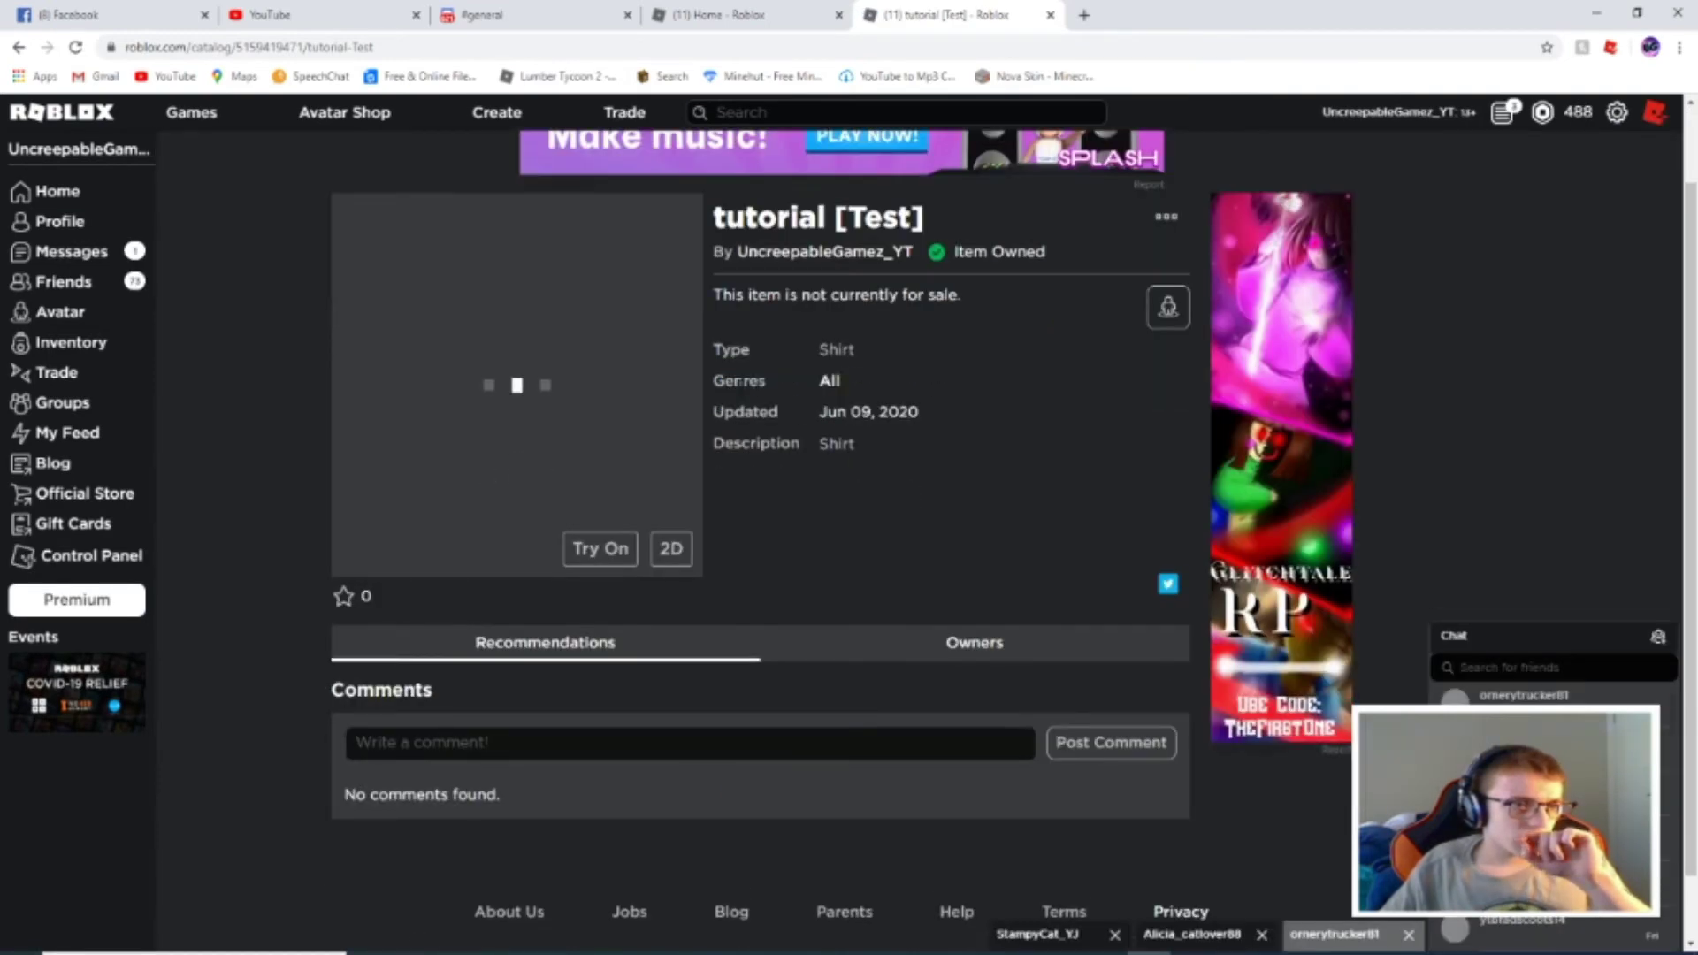
pyautogui.scroll(1, 760, 531)
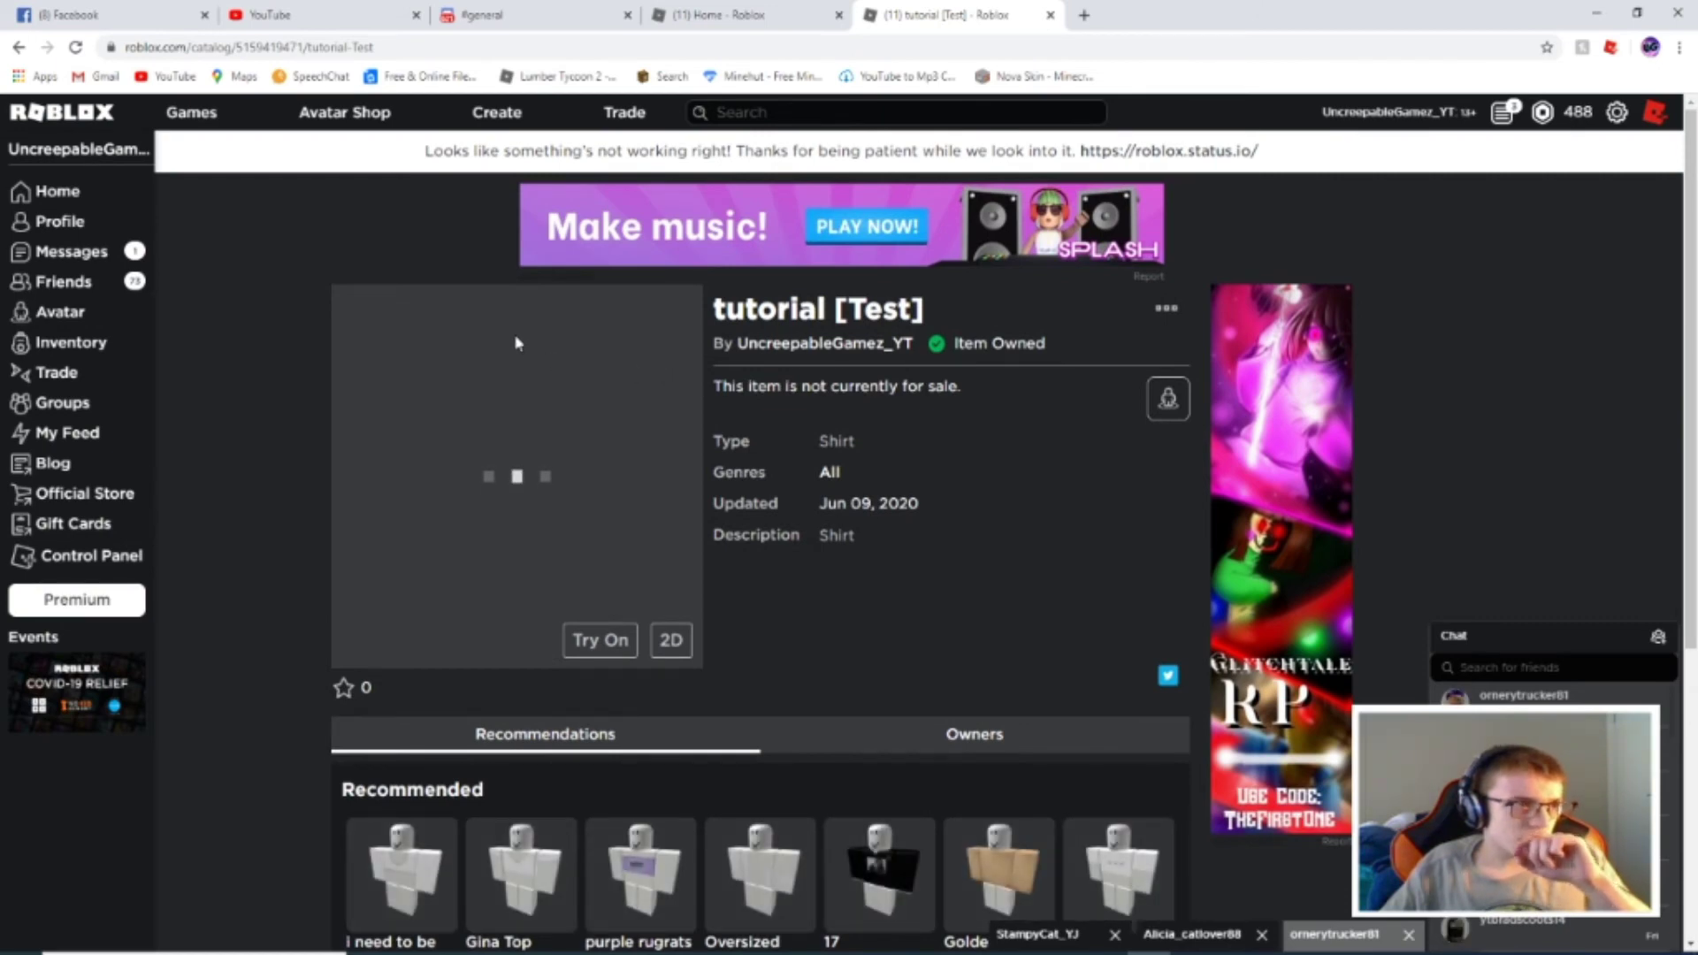
# Return to the list of created shirts, look through it and open the Groups page.
pyautogui.click(4, 46)
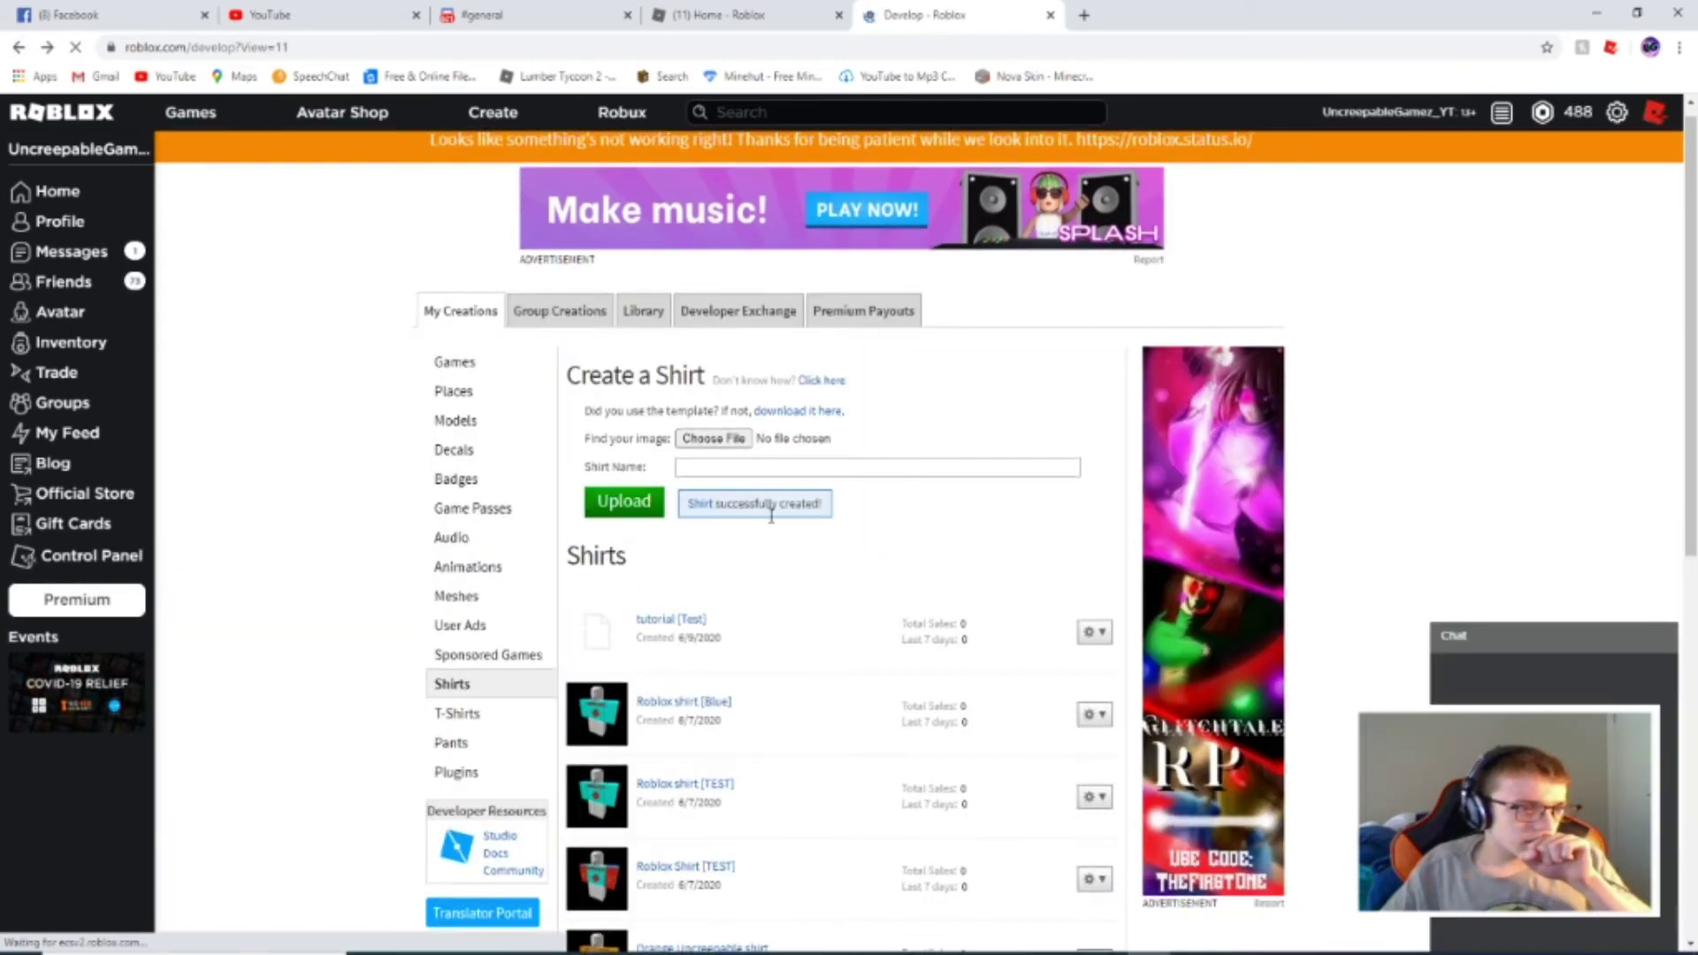
pyautogui.scroll(-4, 771, 523)
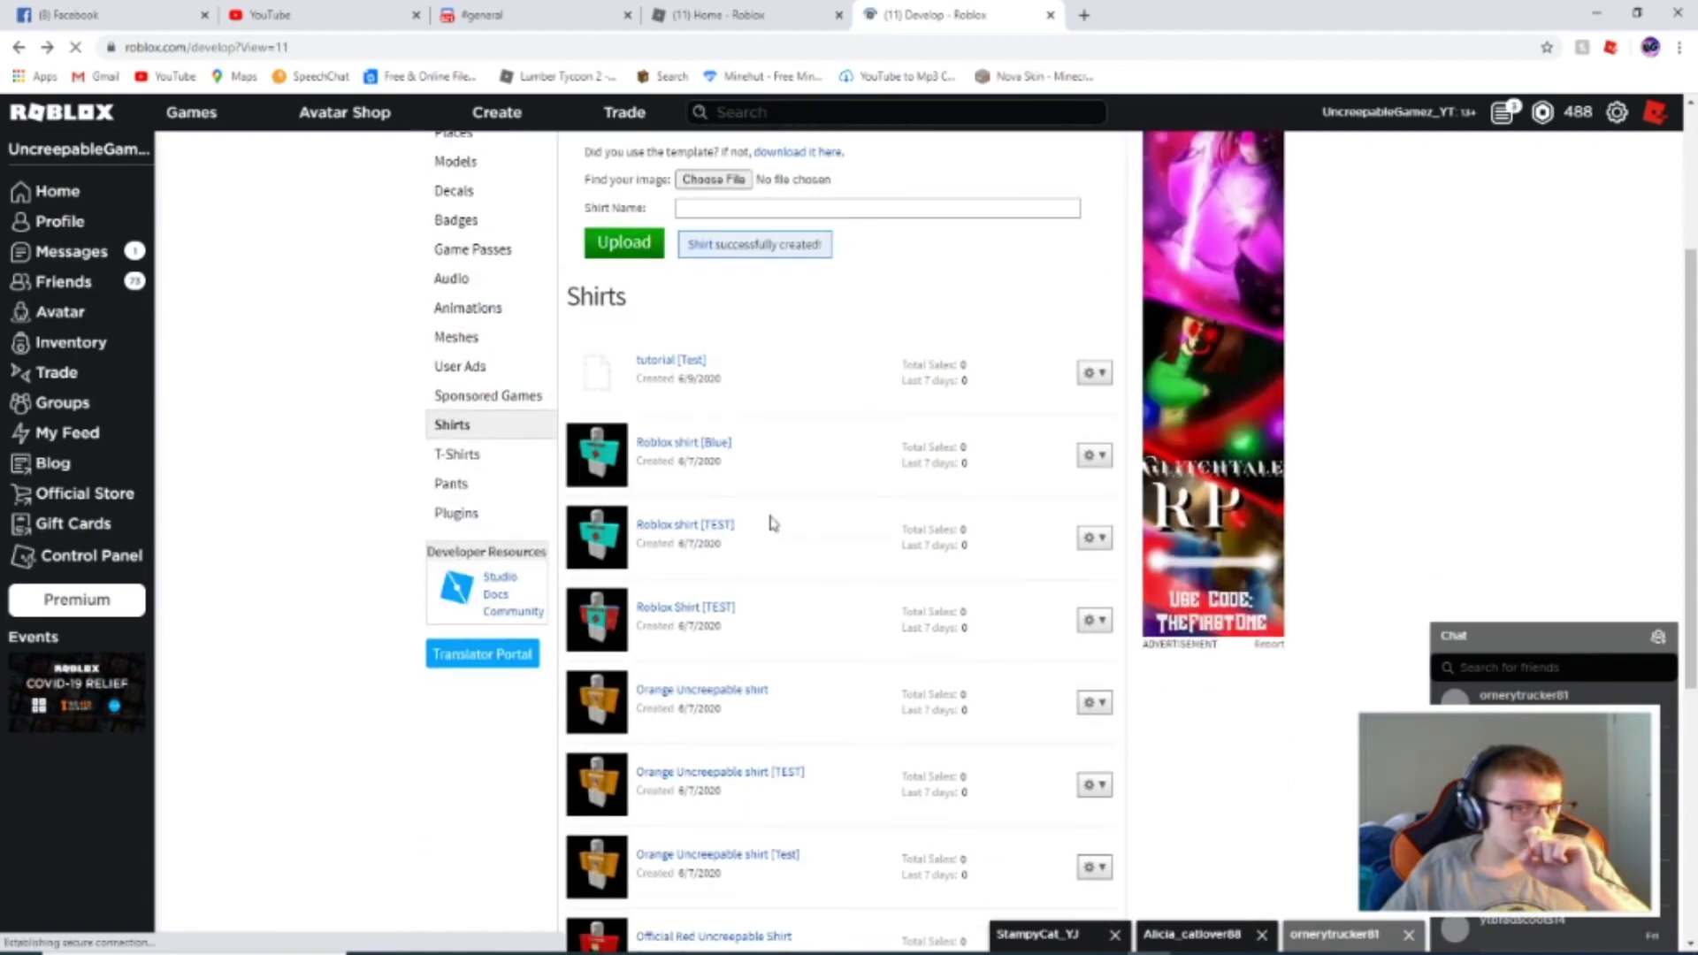
pyautogui.scroll(-3, 771, 523)
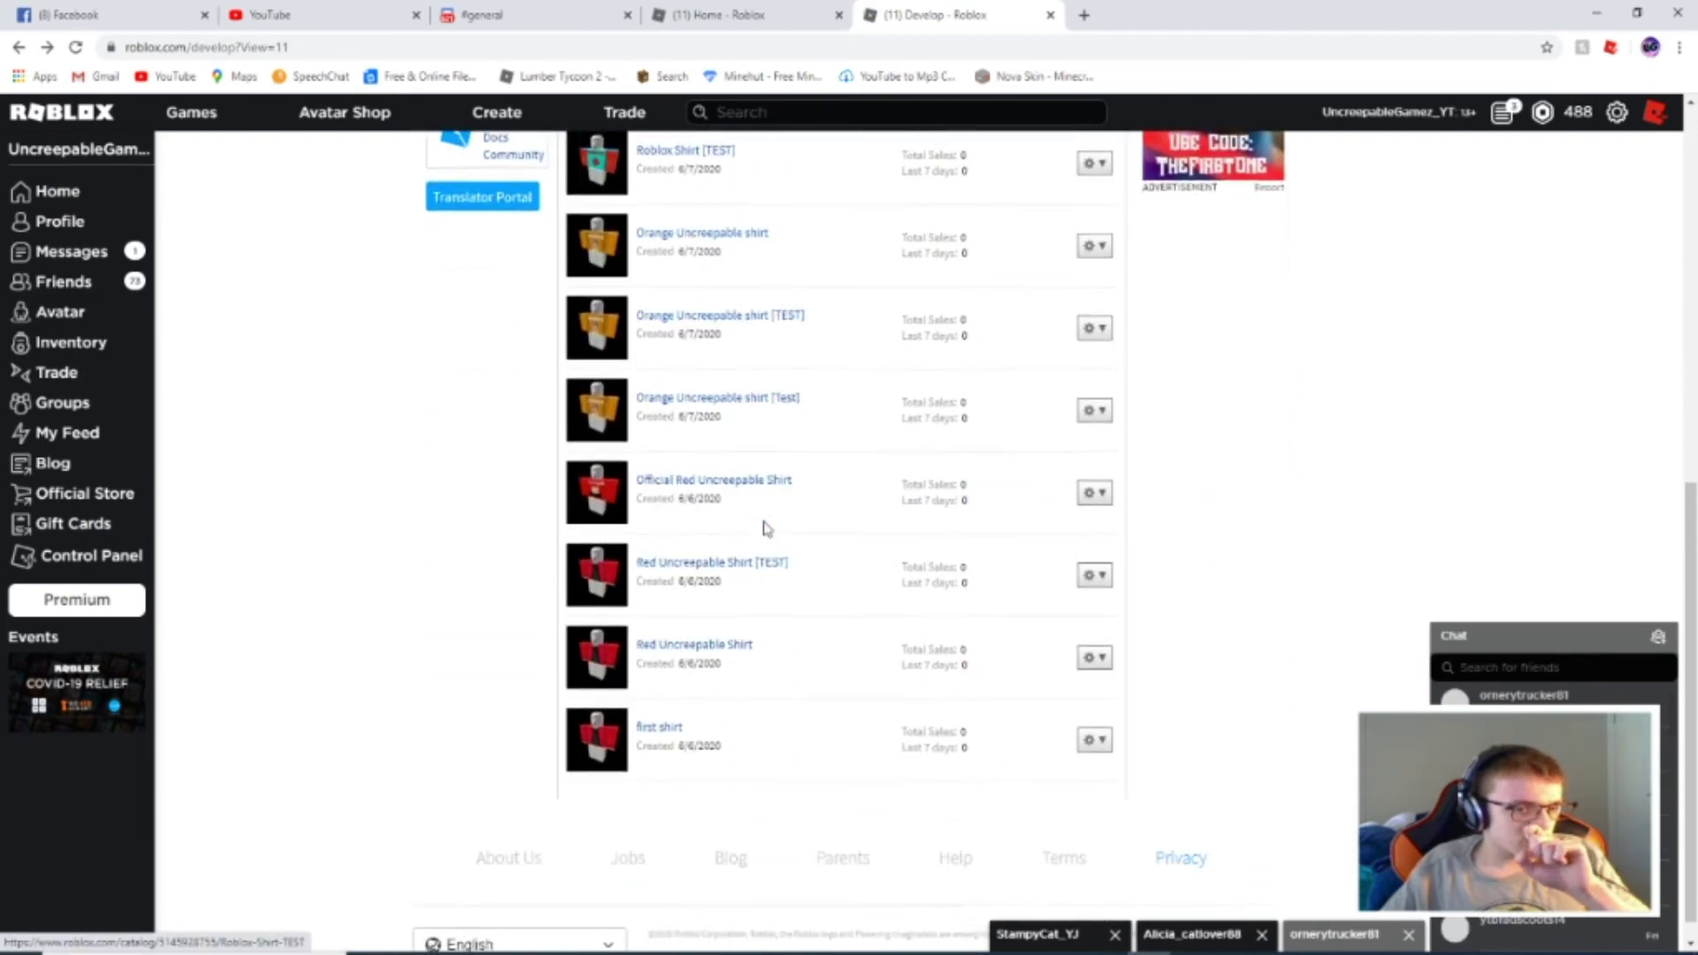
pyautogui.scroll(6, 766, 531)
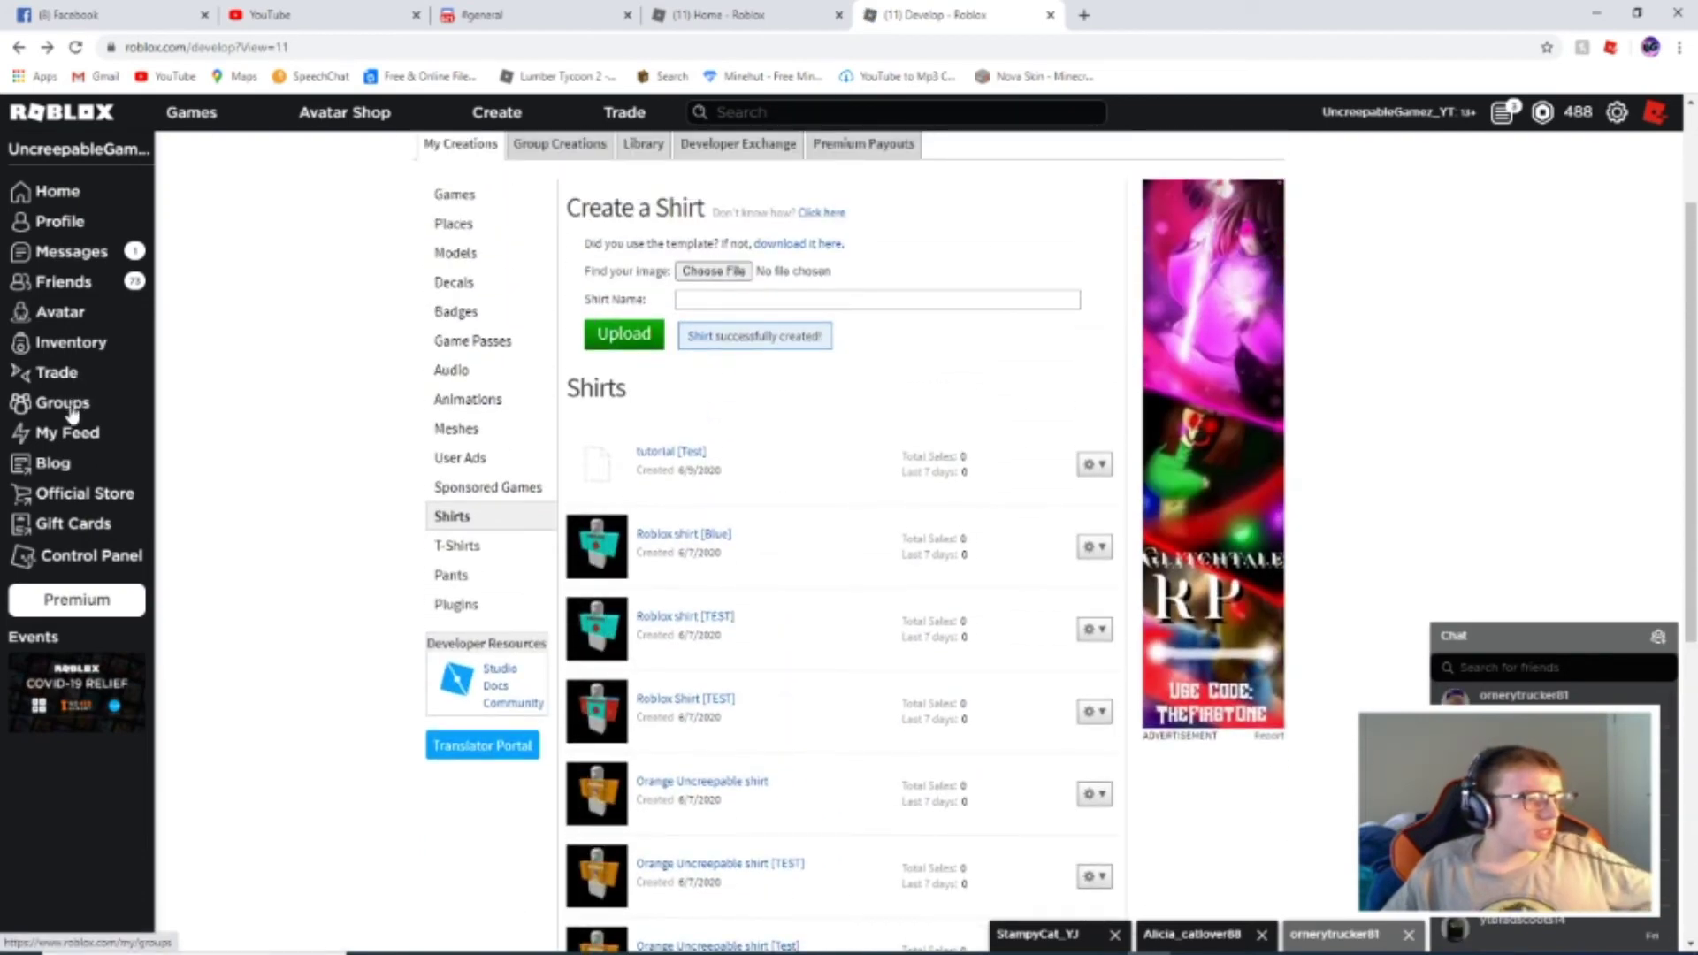
pyautogui.click(72, 414)
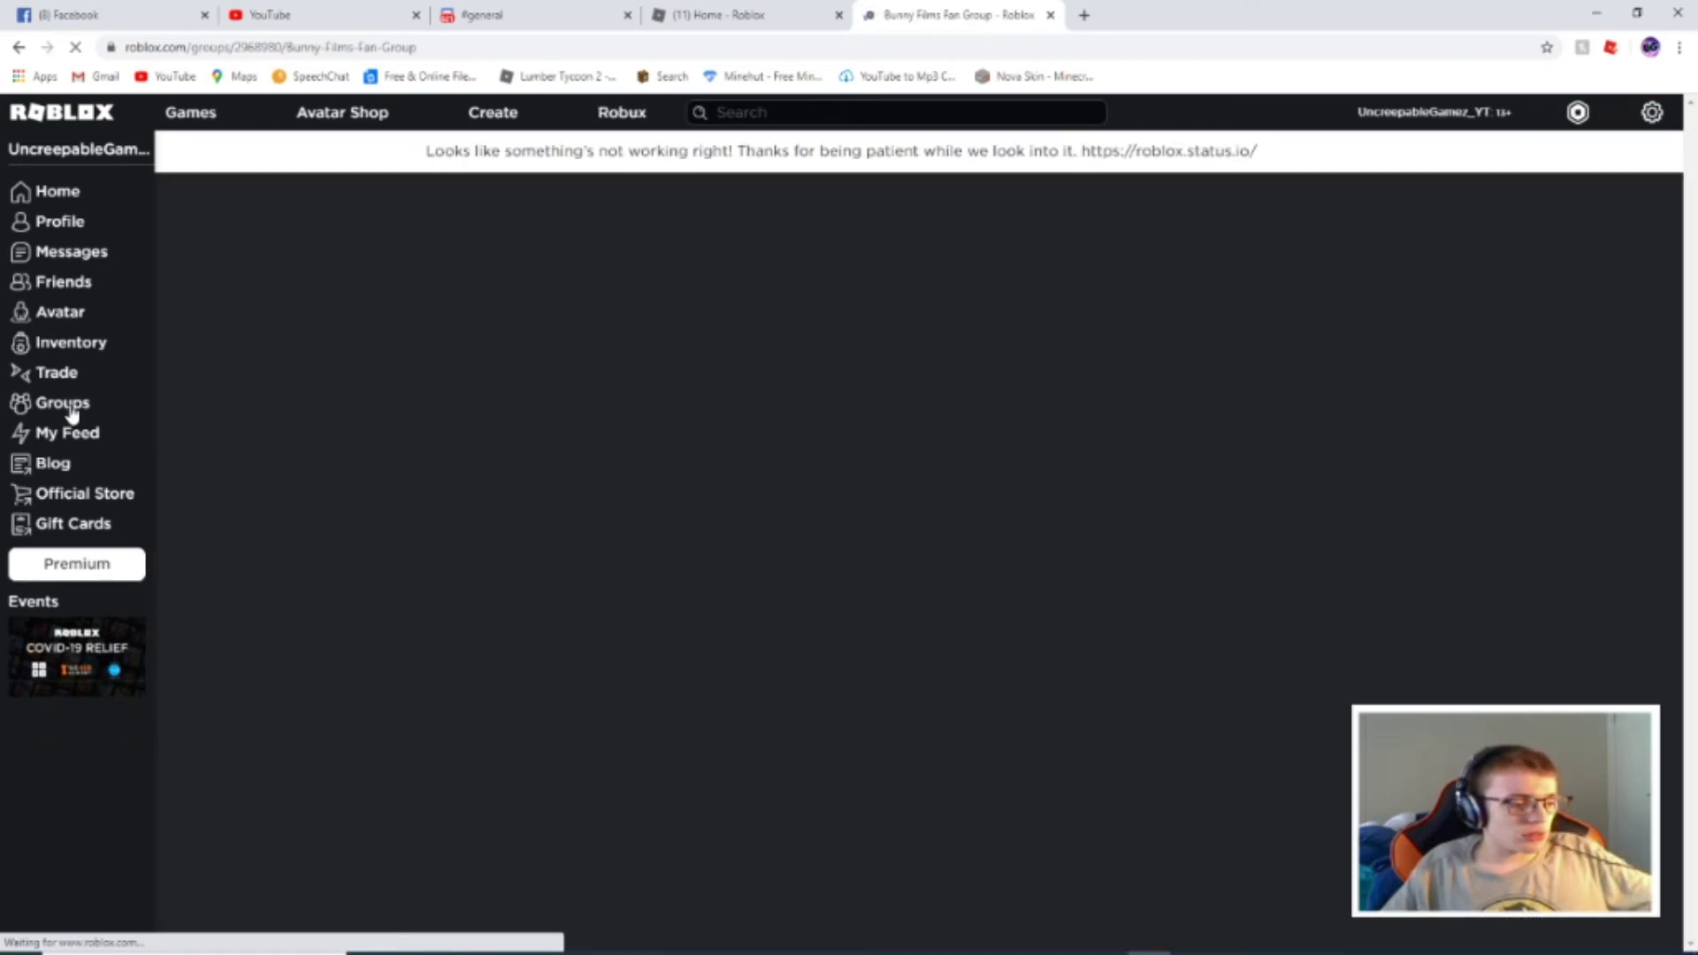